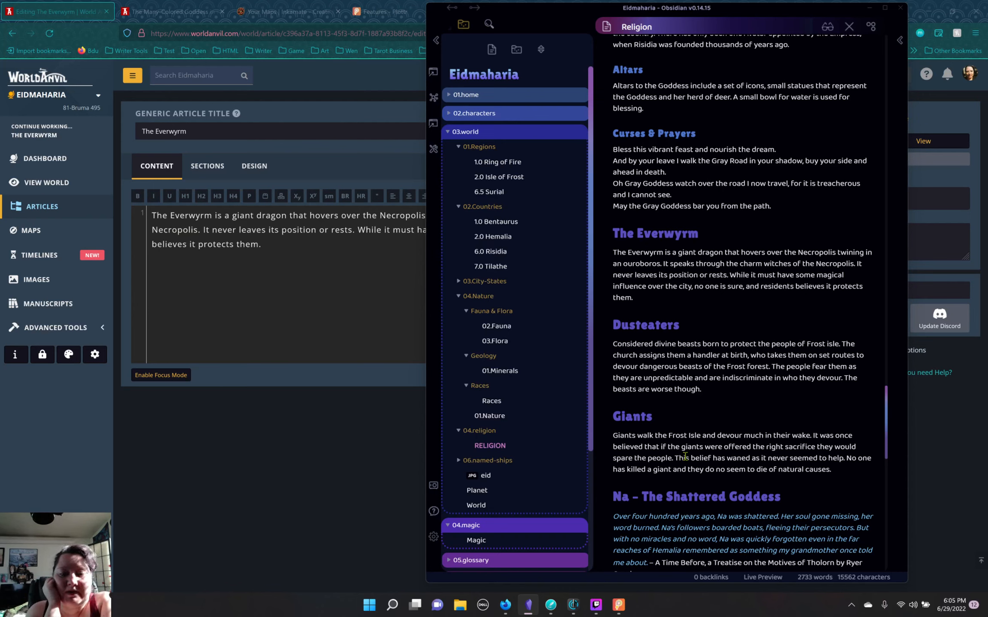
- Switch to the browser and view the published article on The Many-Colored Goddess
left_click(322, 287)
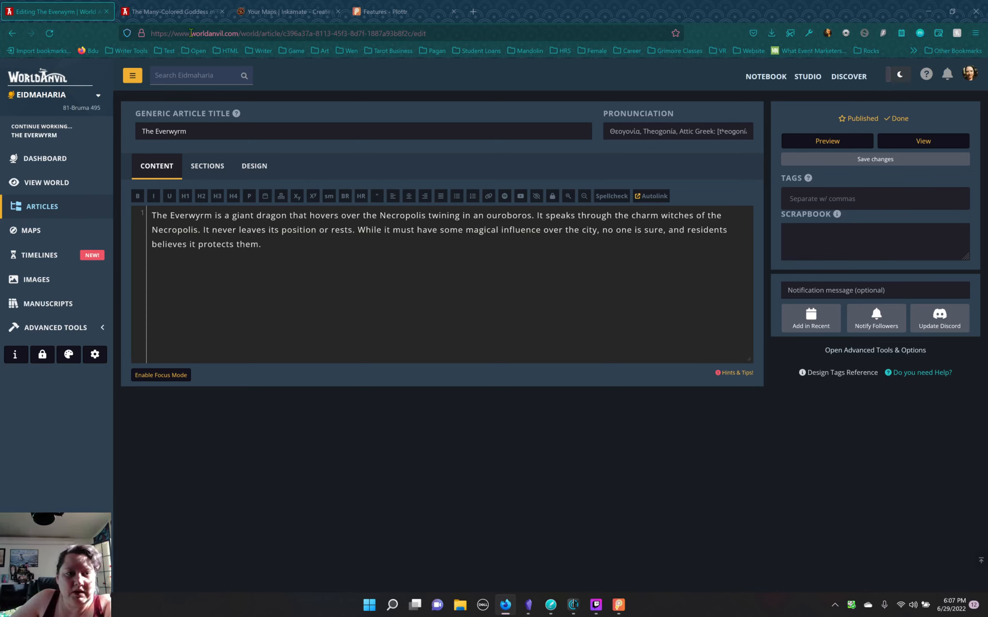
key("ctrl+Tab")
left_click(75, 12)
left_click(188, 12)
scroll(378, 135, "down", 2)
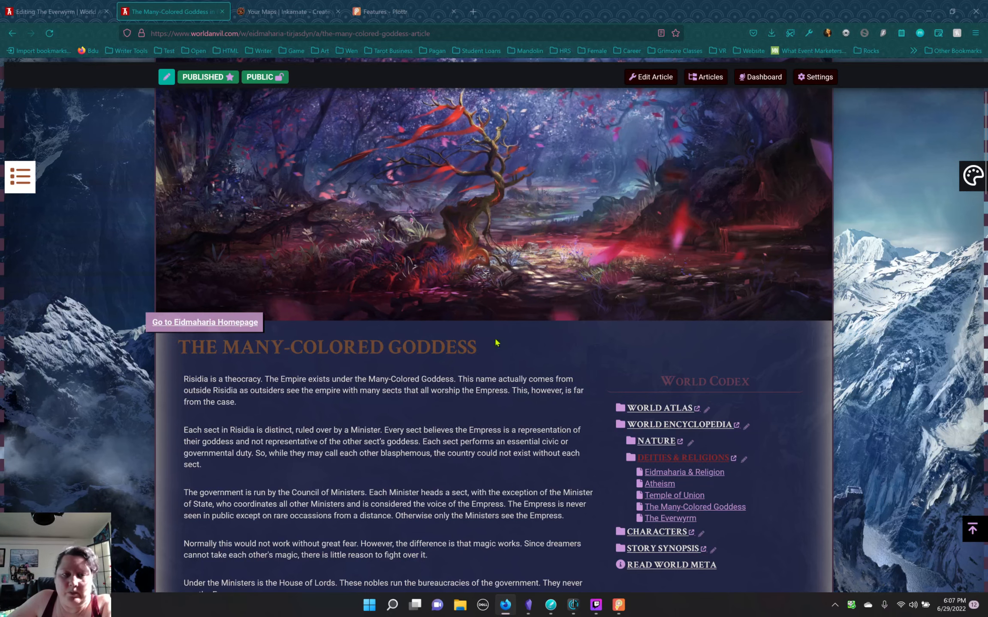
- Open The Walking Gods article from the World Encyclopedia's Deities & Religions category in the full article editor
left_click(76, 18)
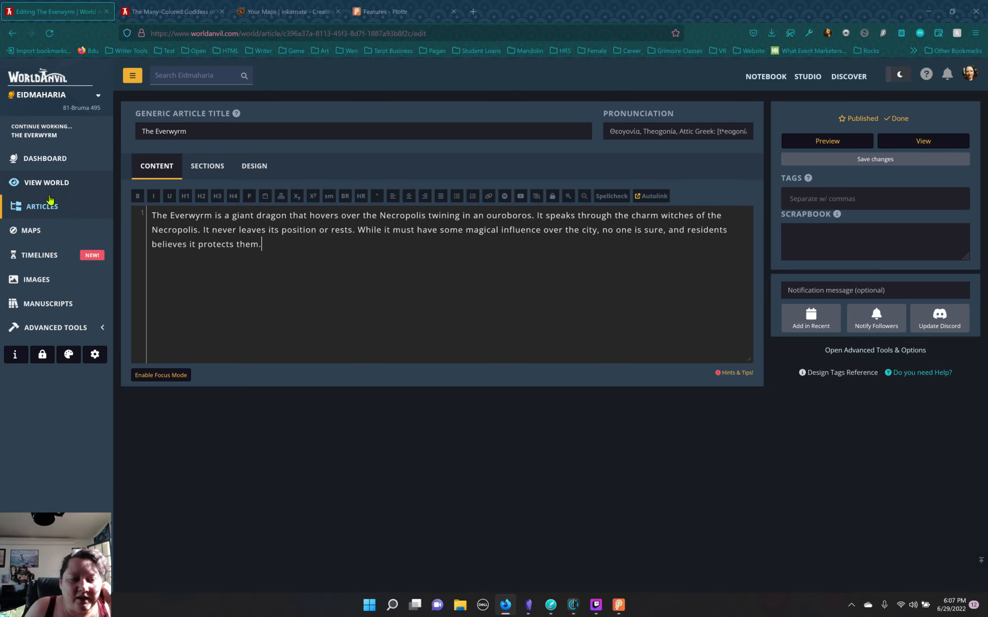
left_click(42, 208)
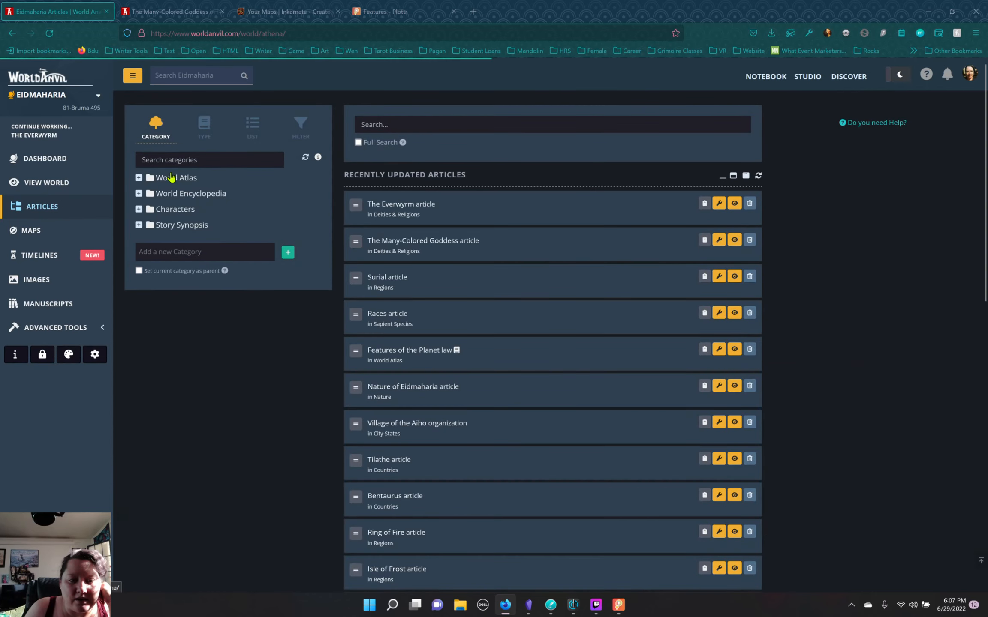
left_click(150, 194)
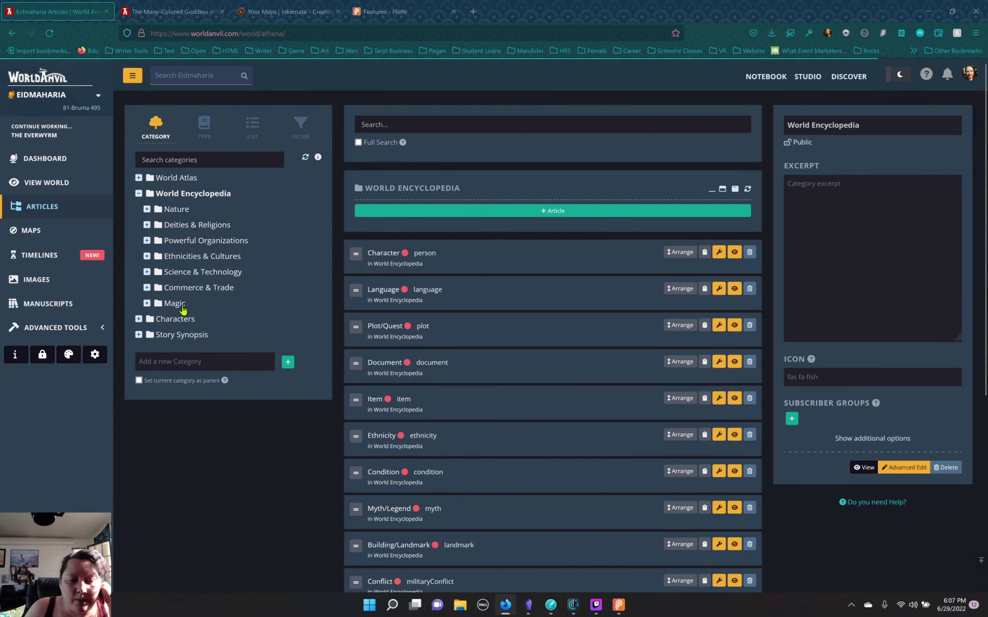
left_click(157, 224)
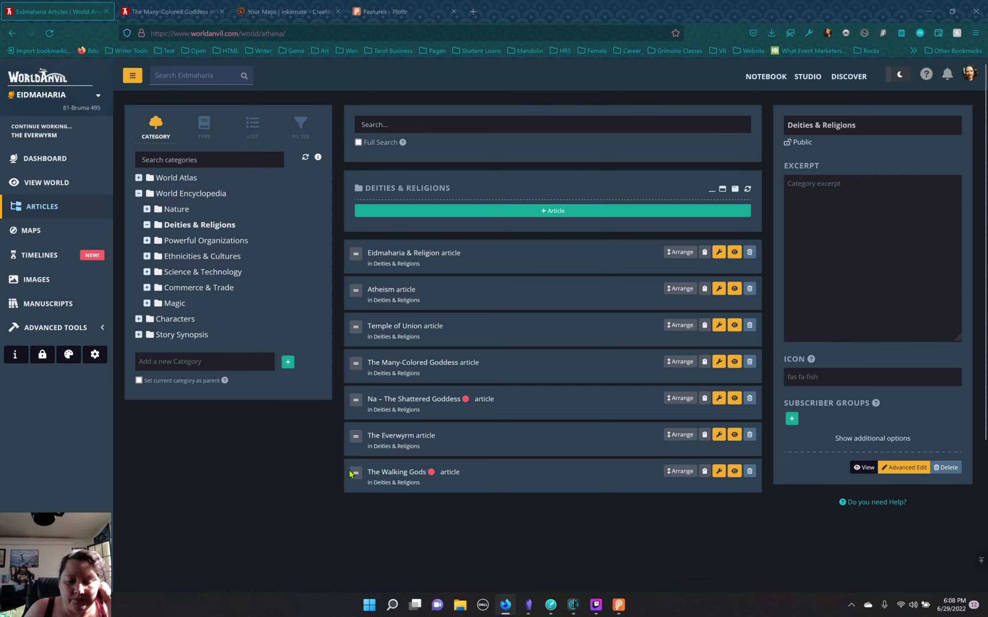
left_click(391, 474)
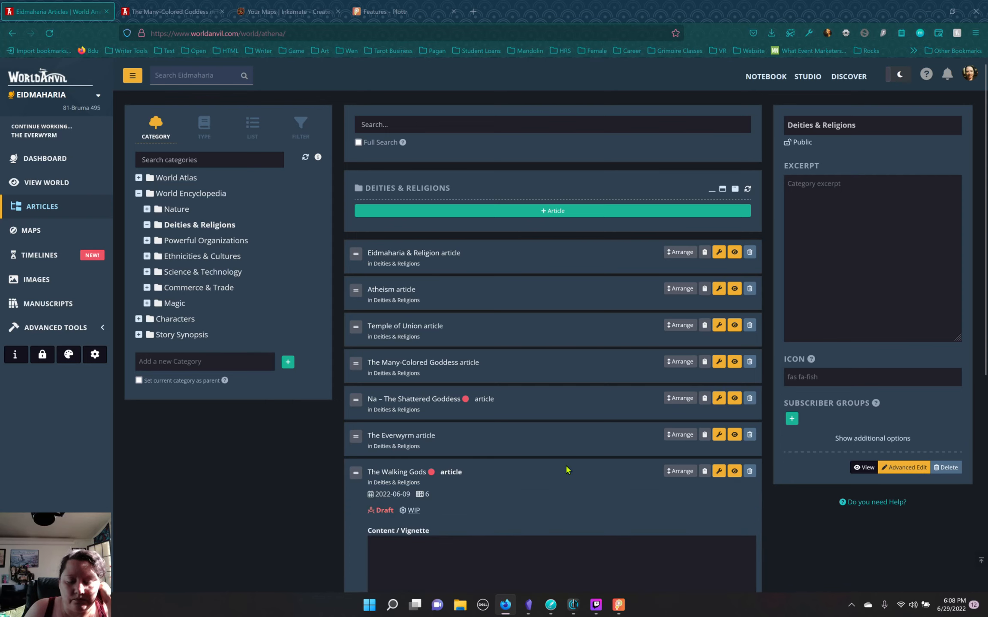
scroll(551, 425, "down", 6)
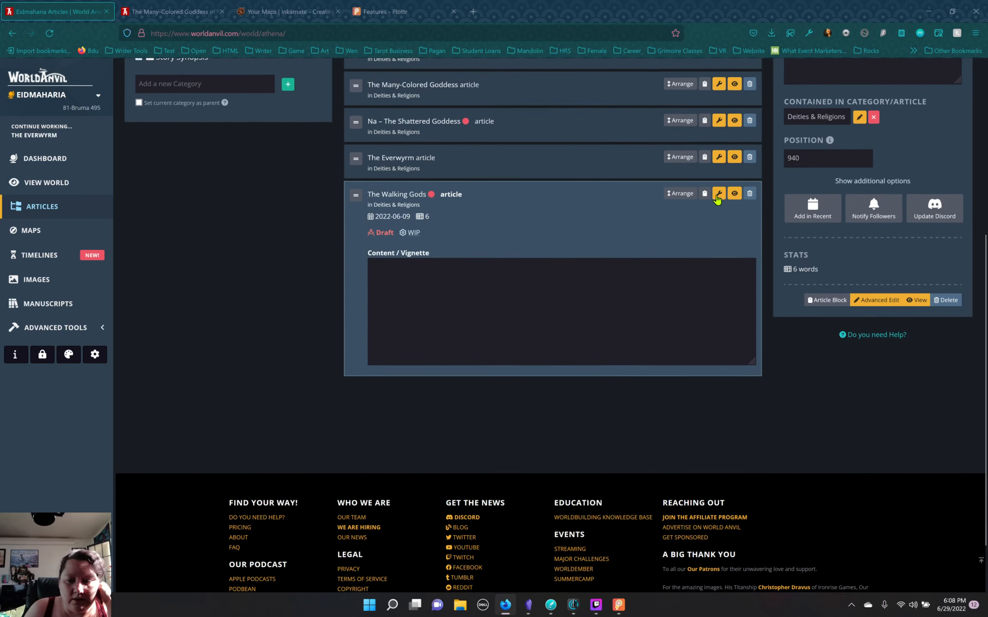
left_click(719, 194)
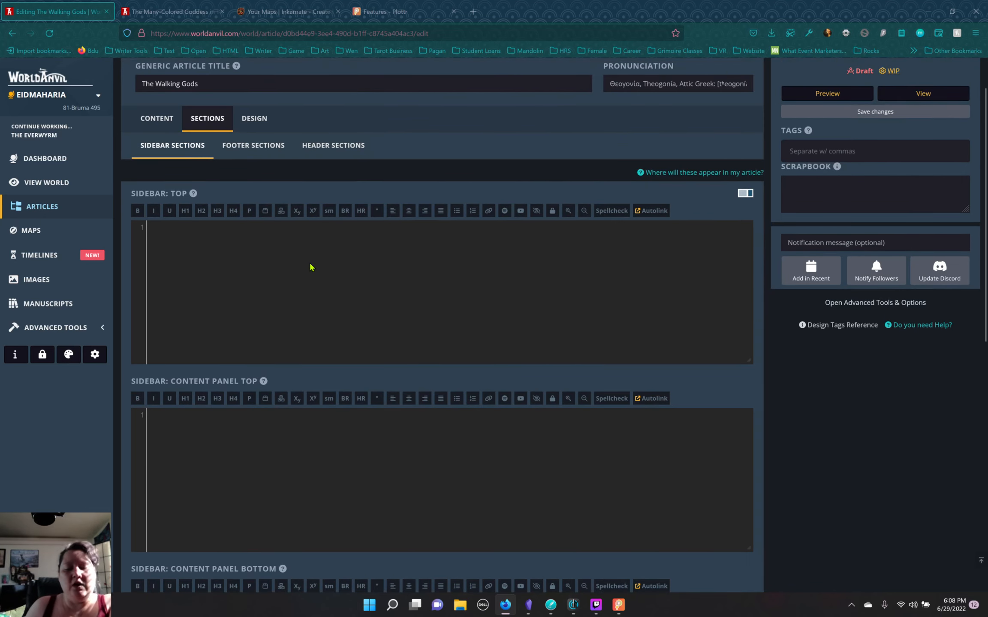
- Insert the Dusteaters and Giants titles and descriptions from the religion notes into the article's Sidebar: Top section
left_click(311, 267)
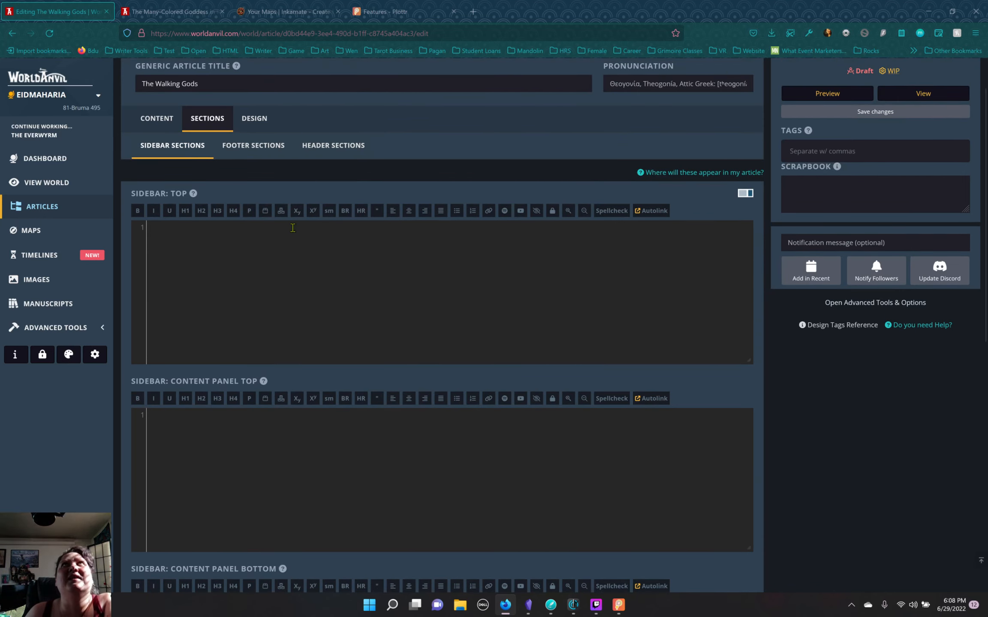
left_click(288, 240)
type("Dusteaters Considered divine beasts born to protect the people of Frost isle. The church assigns them a handler at birth, who takes them on set routes to devour dangerous beasts of the Frost forest. The people fear them as they are unpredictable and are indiscriminate in who they devour. The beasts are worse though.  Giants Giants walk the Frost Isle and devour much in their wake. It was once believed that if the giants were offered the right sacrifice they would spare the people. This belief has waned as it never seemed to help. No one has killed a giant and they do no seem to die of natural causes.")
- Format the "Dusteaters" and "Giants" titles as H2 headings
double_click(176, 230)
left_click(201, 211)
double_click(165, 302)
left_click(201, 211)
- Wrap the description under Dusteaters and the description under Giants in paragraph tags
left_click_drag(152, 245, 316, 274)
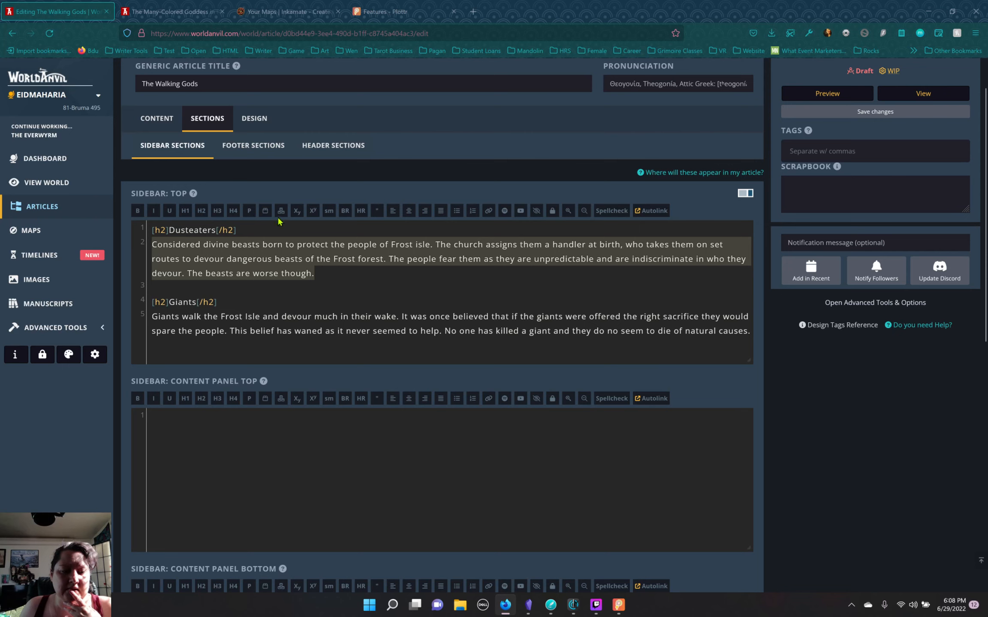
left_click(249, 212)
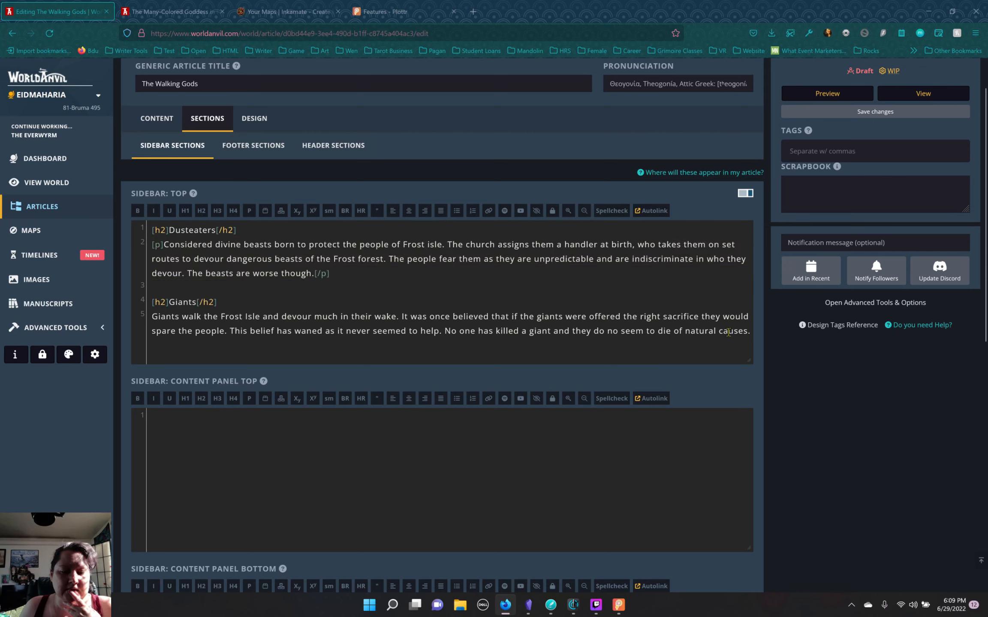
left_click_drag(154, 316, 792, 328)
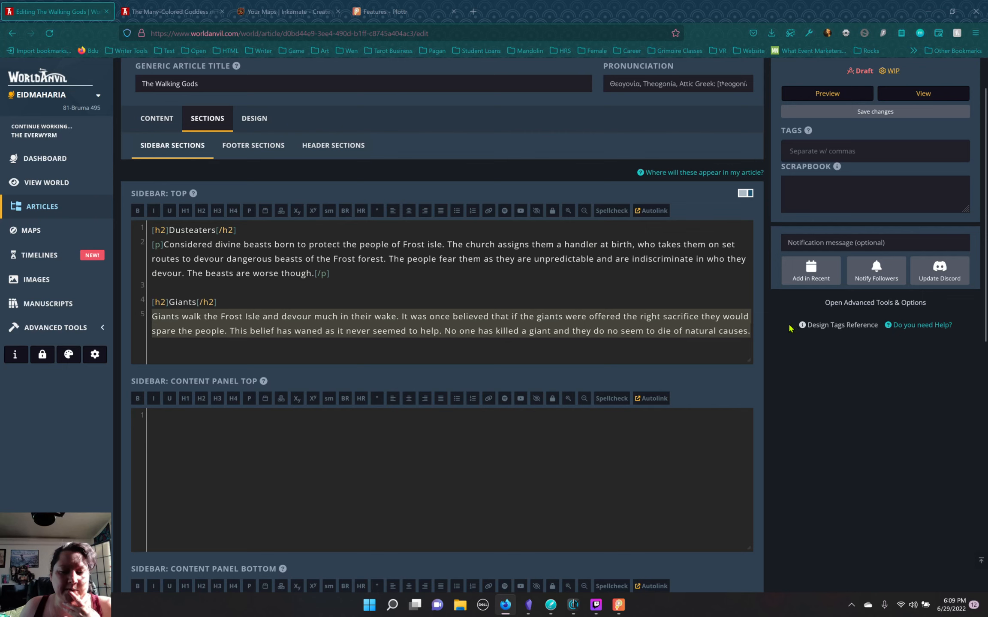
left_click(201, 211)
left_click(367, 303)
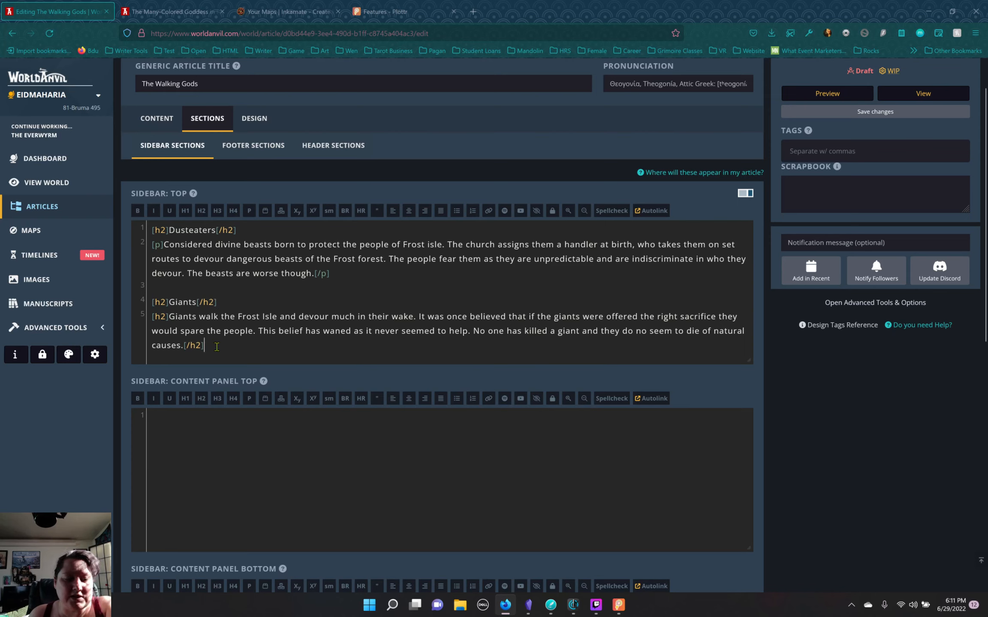
key("ctrl+z")
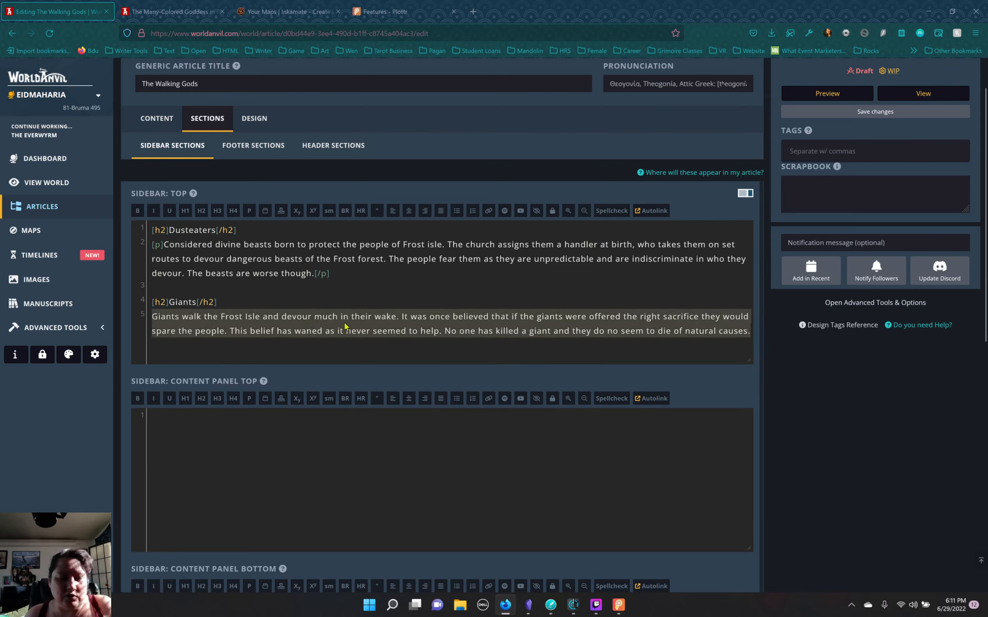
left_click(249, 211)
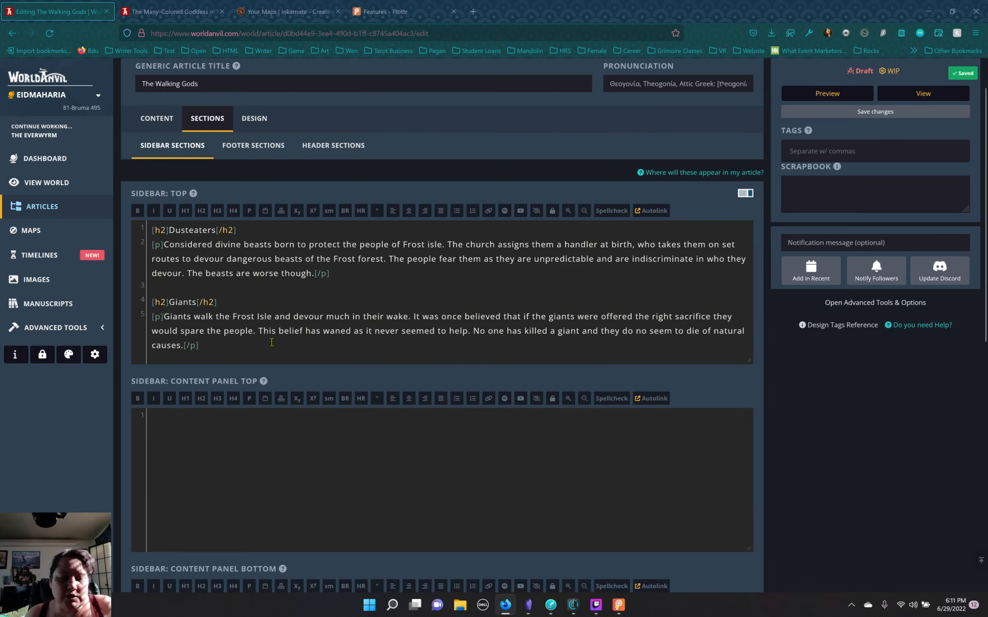
- Start a new paragraph below the Giants description, separated by a blank line: "The giants have patterns in which they travel."
key("Return")
key("Return")
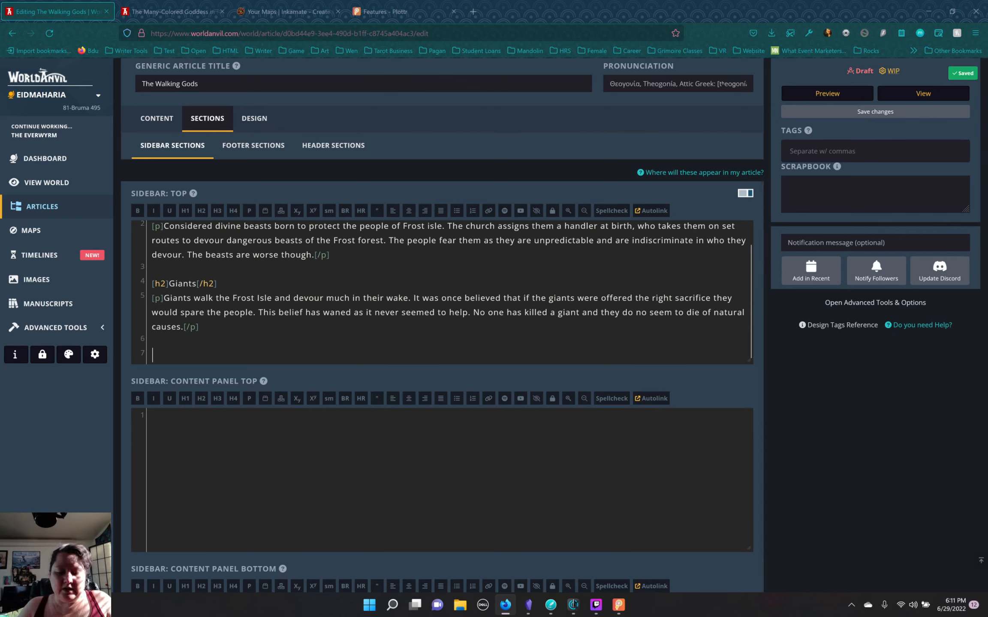
type("The gi")
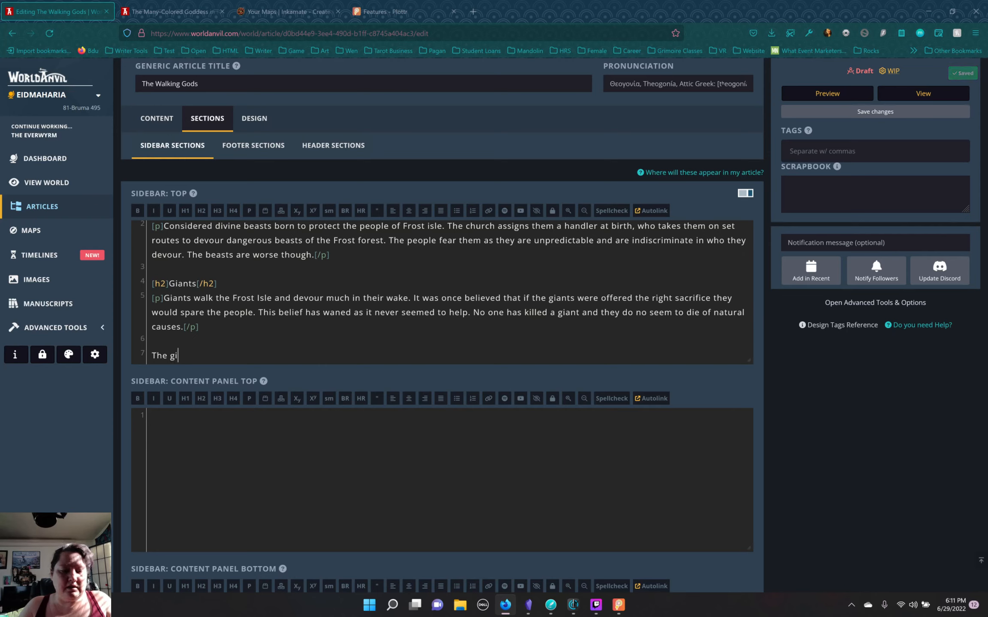
type("ants have")
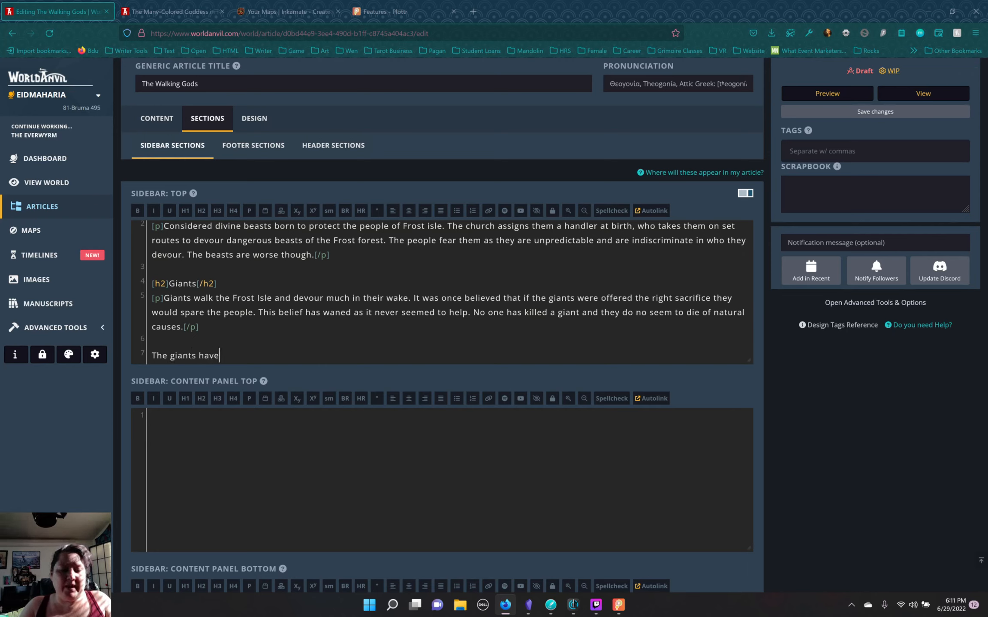
type(" pattern")
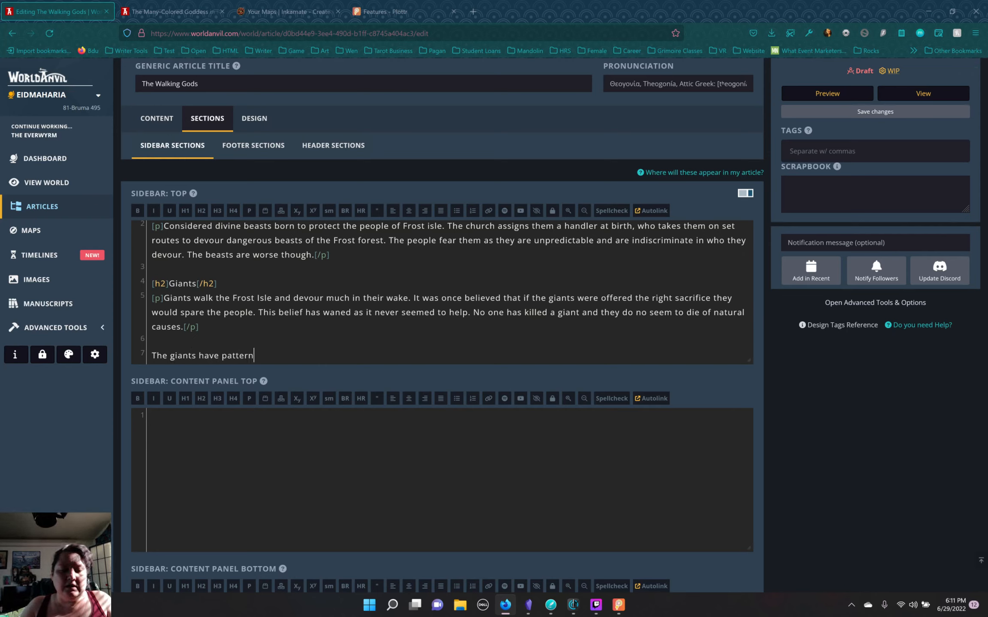
type("s ")
type("in wh")
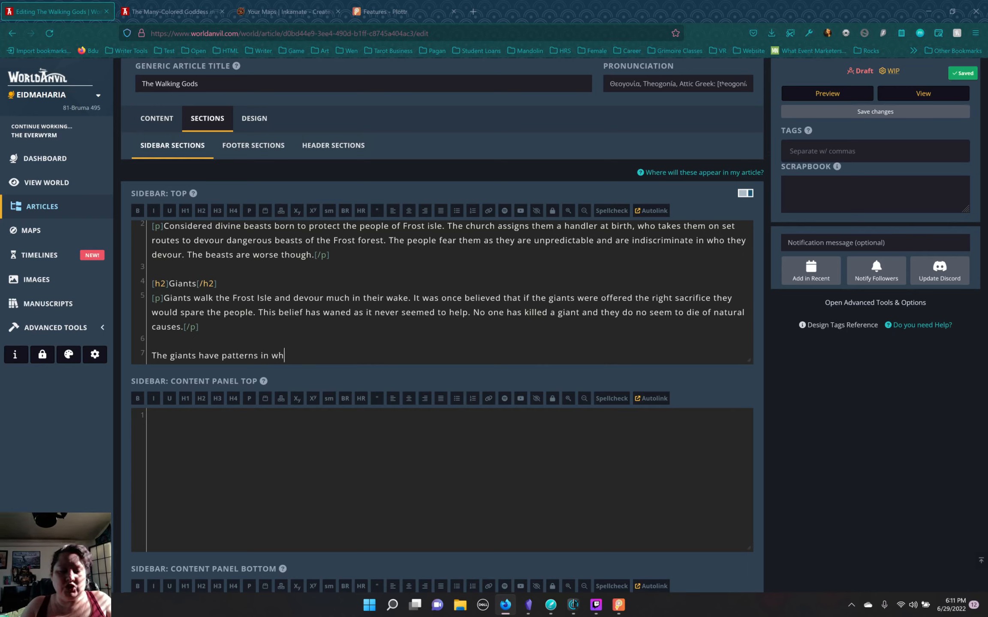
type("ich they dr")
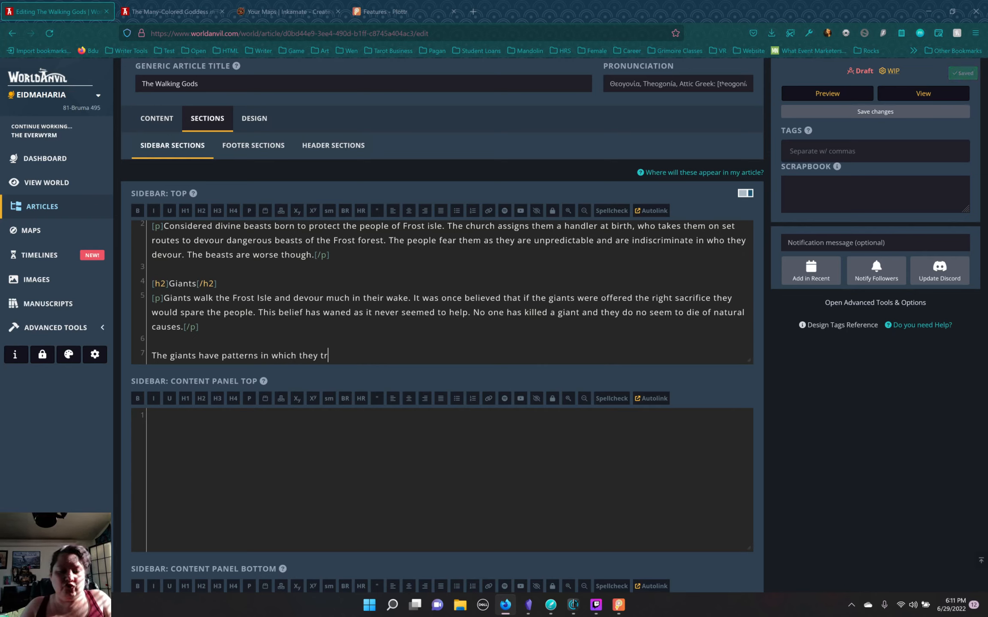
type("avel. They ar")
- Continue the new Giants paragraph with "They are extremely slow moving and some do not move at all for years at a time."
type("e extremely slow moving and some do not ")
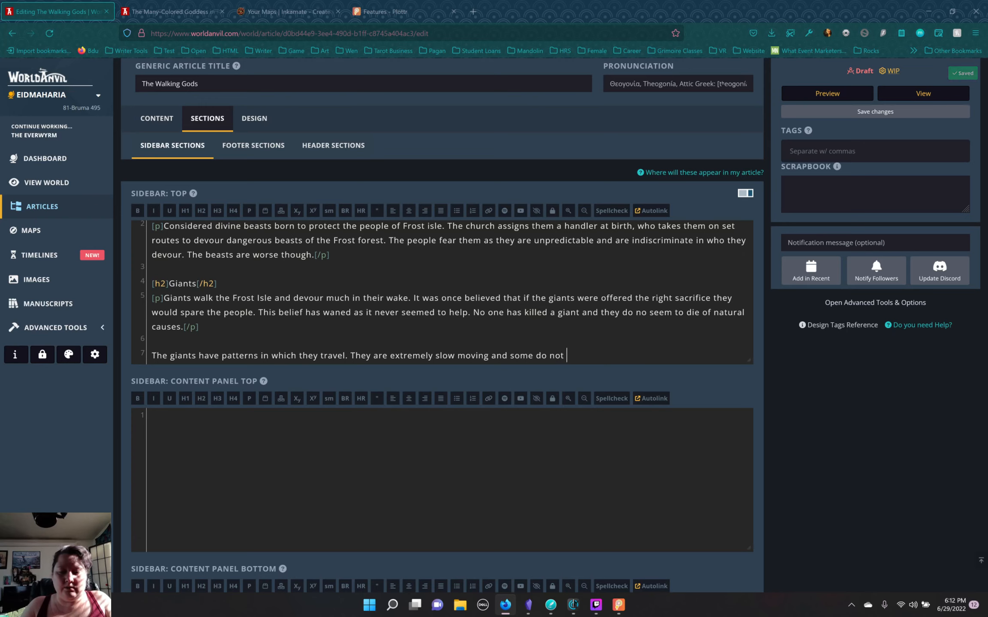
type("move at all fe")
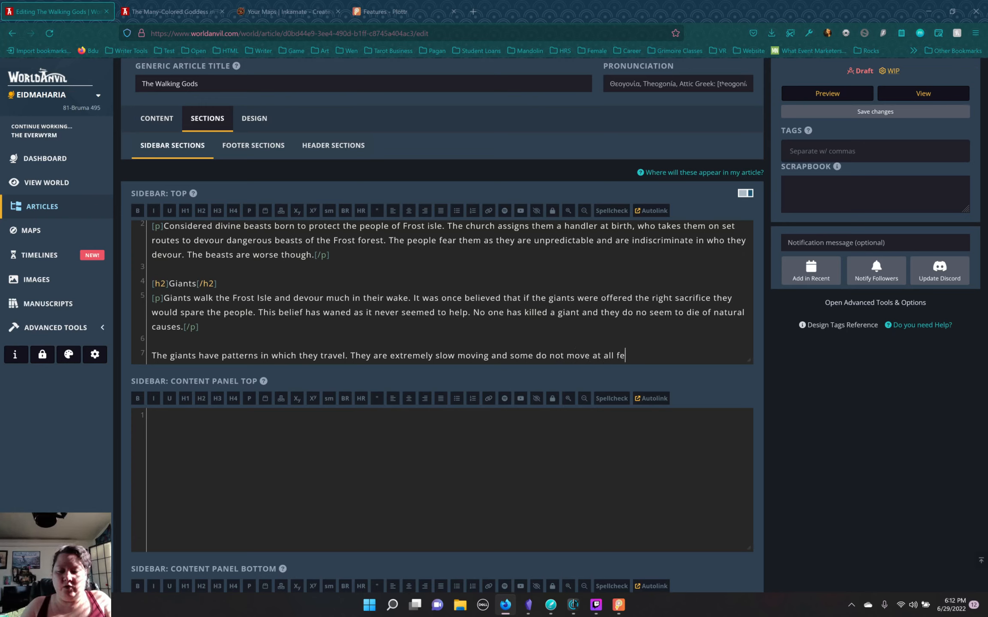
type("ro  years at")
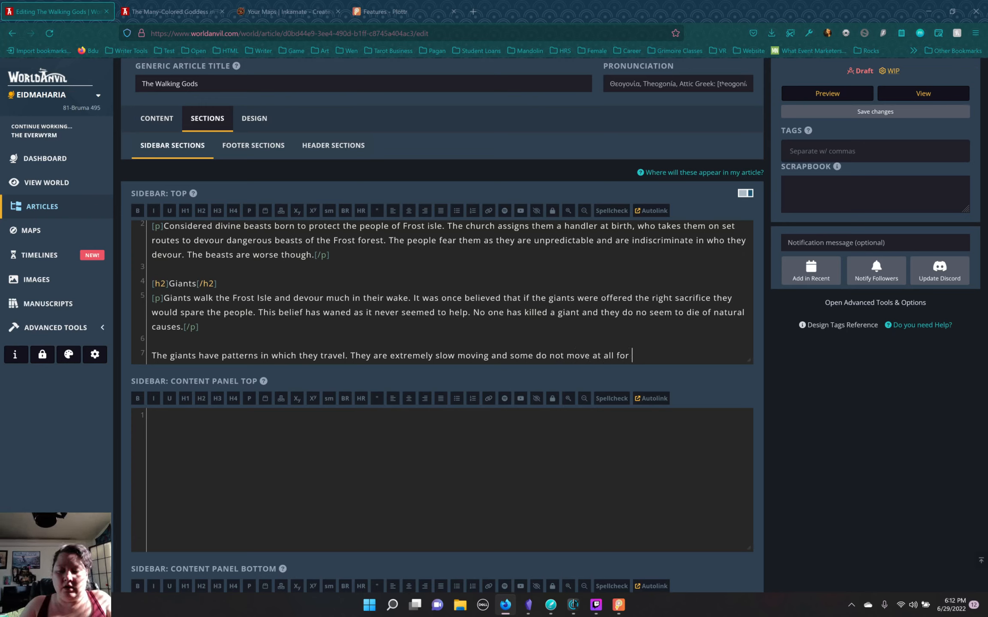
type(" a time.")
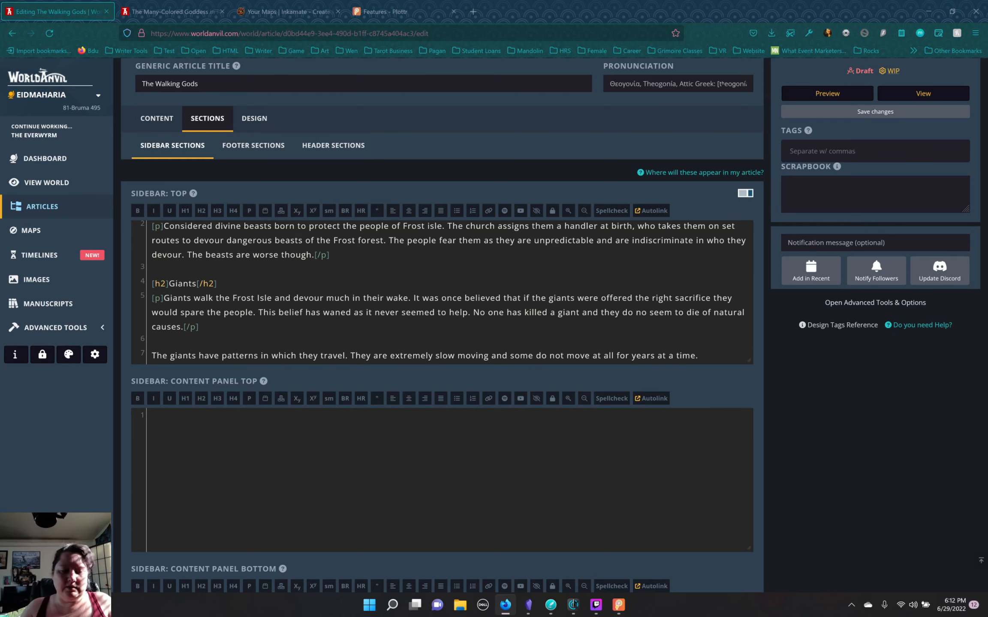
key("Return")
key("BackSpace")
key("BackSpace")
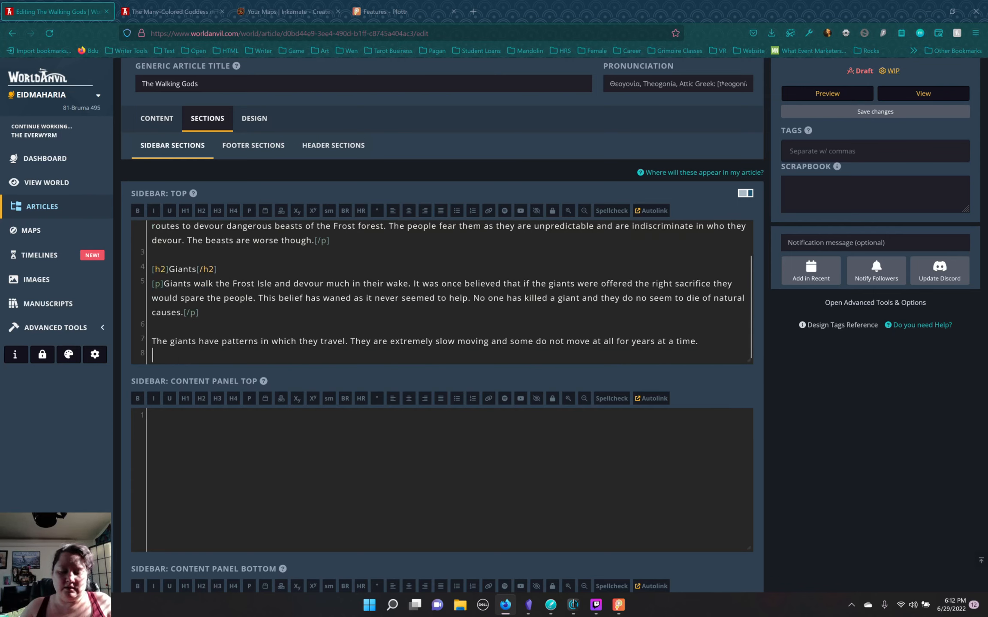
type("Gians")
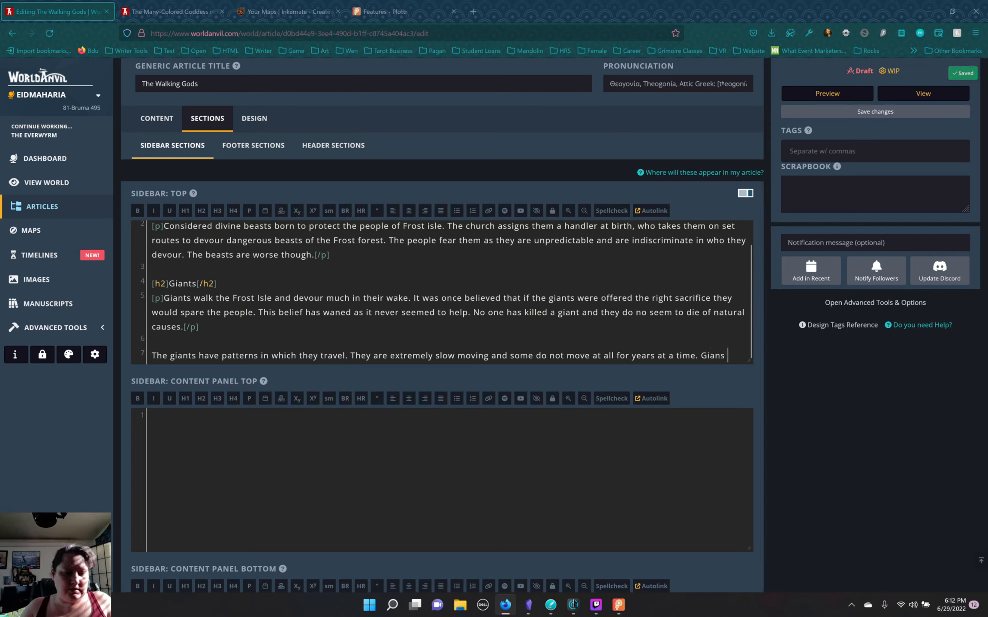
key("BackSpace")
key("BackSpace")
key("BackSpace")
key("BackSpace")
key("BackSpace")
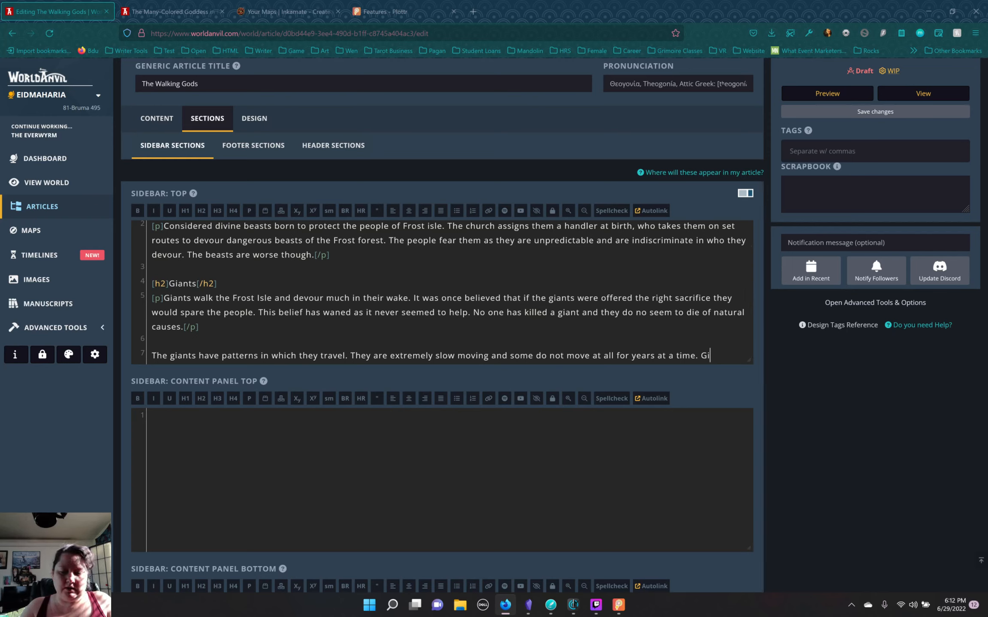
- Start a new paragraph below the travel paragraph, separated by a blank line: "Giants look similar to humans, but with exgerated facial features, and"
key("Return")
key("Return")
type("Giants ")
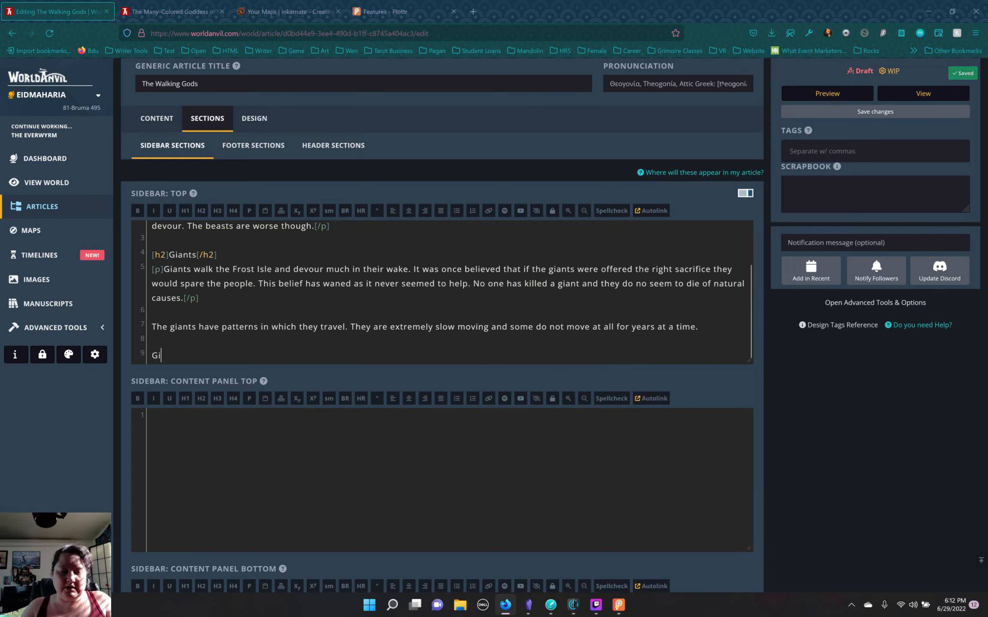
type("loo")
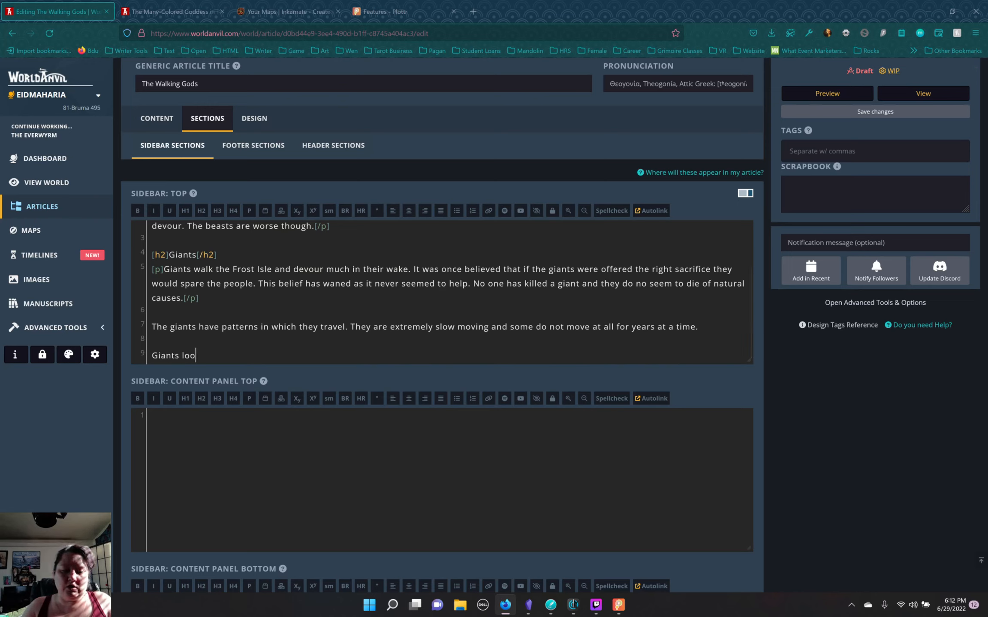
type("k simil")
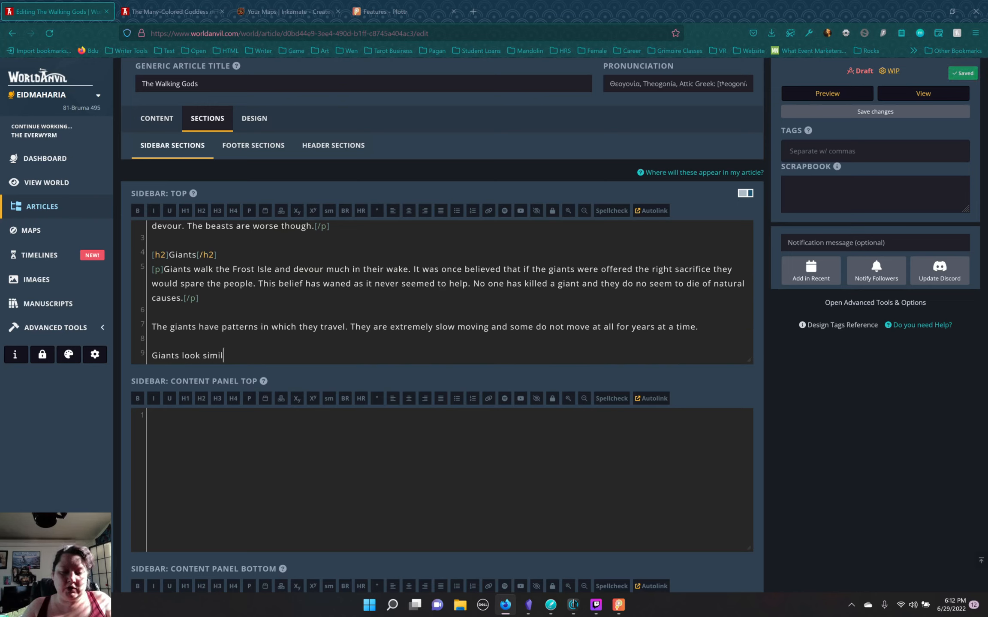
type("ar to humans")
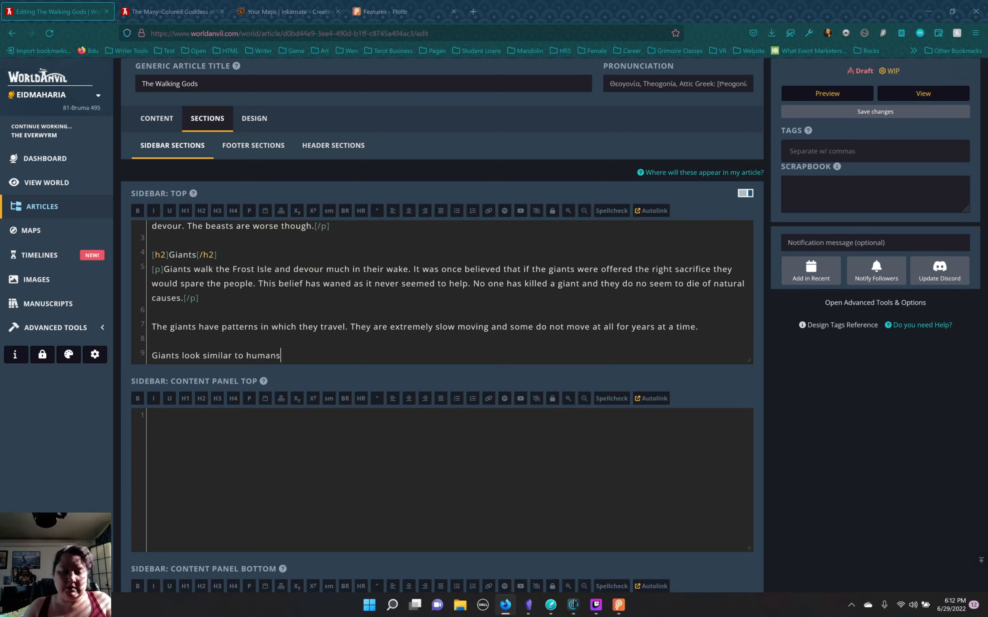
type(", but with exa")
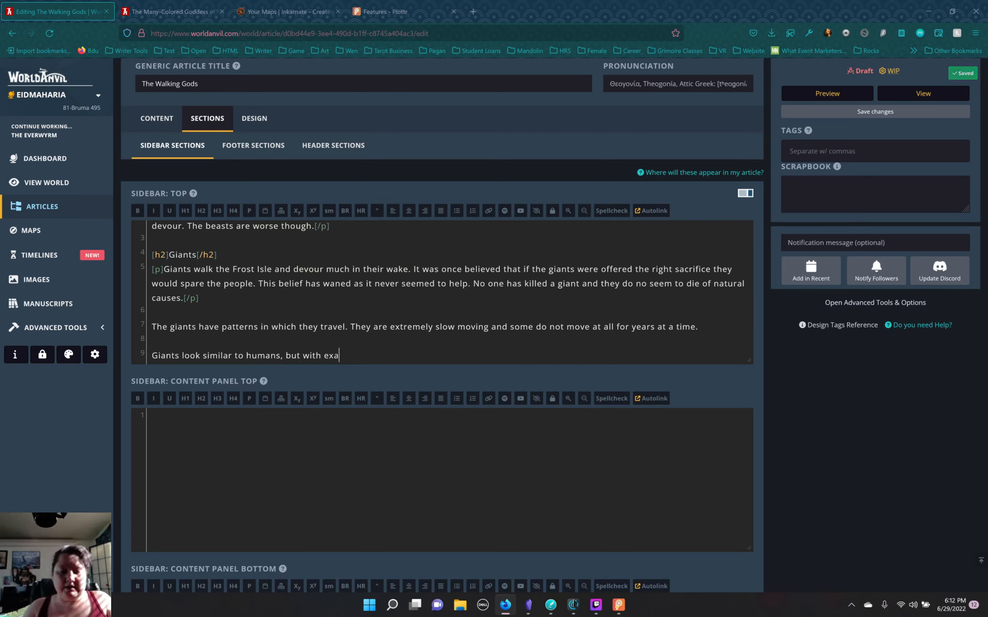
key("BackSpace")
type("gerated facial features, and a")
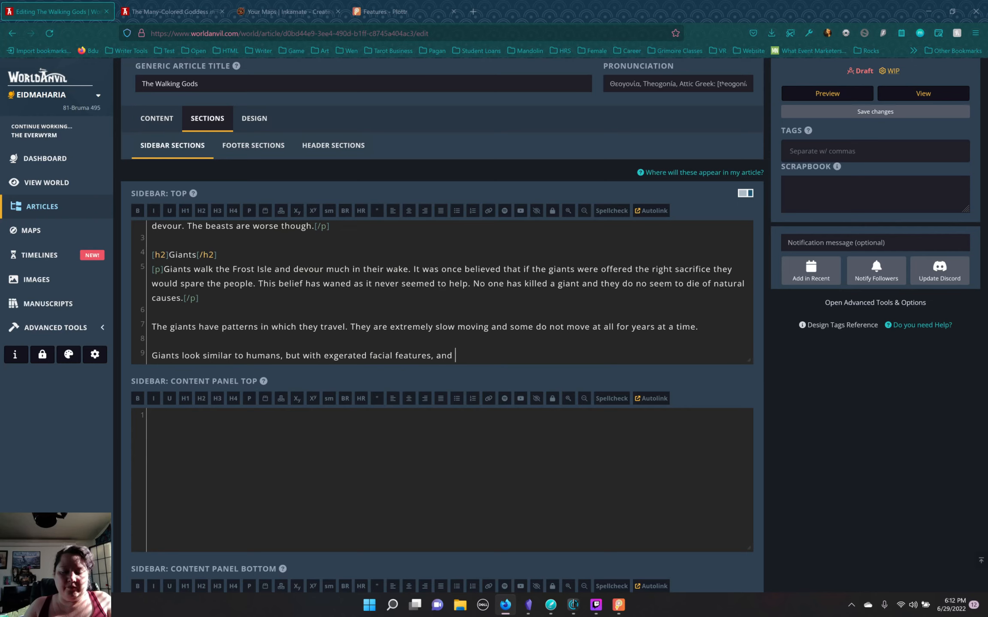
- Finish the sentence on the giants' appearance with "stocky hunged bodies."
type("sto")
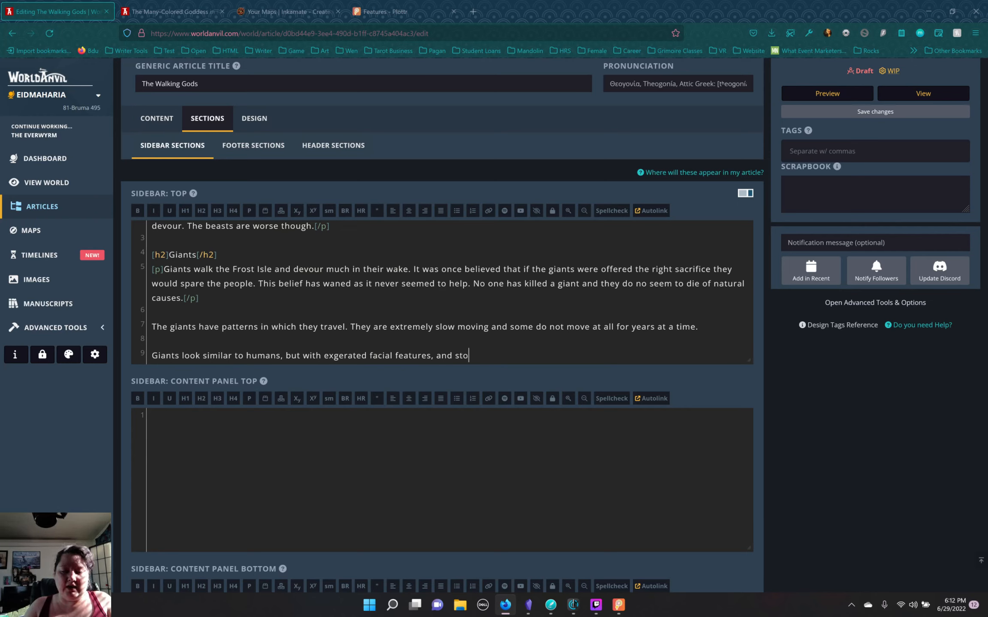
type("cky hunged botdi")
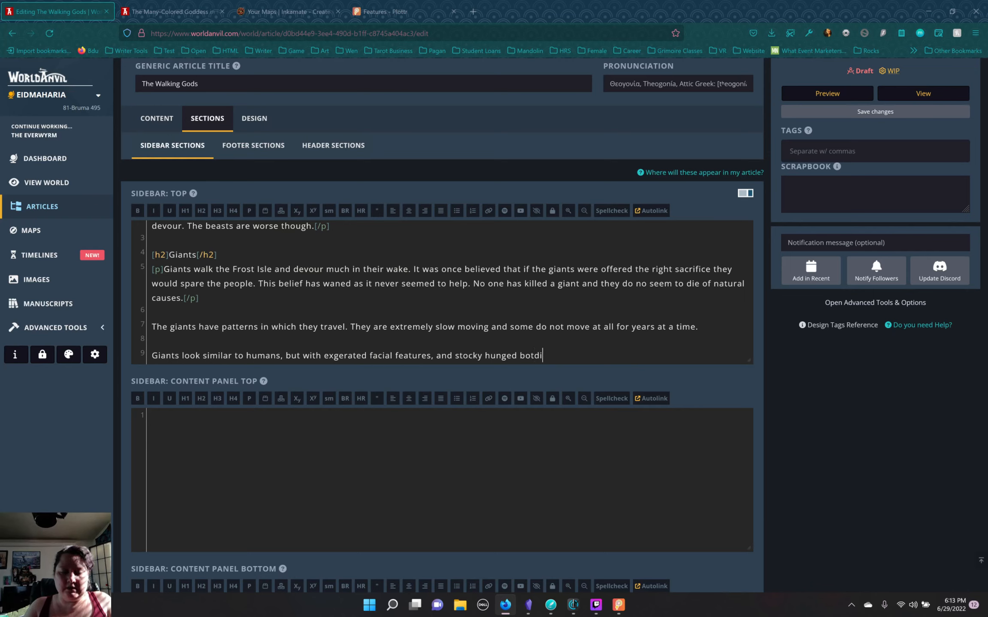
key("BackSpace")
key("BackSpace")
key("BackSpace")
type("dies.")
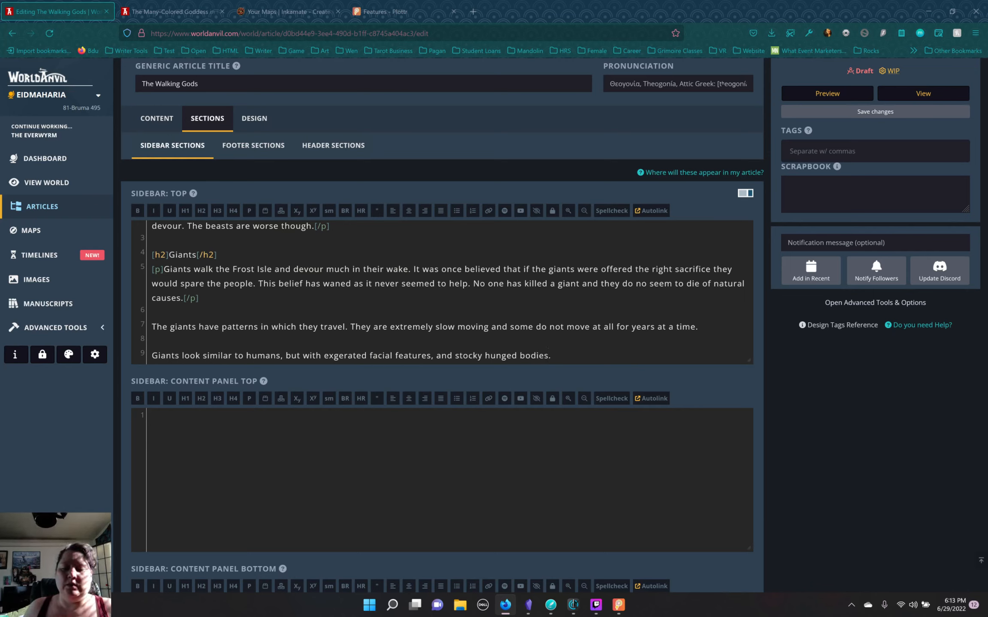
- Wrap the giants' travel paragraph and the appearance paragraph each in paragraph tags
left_click_drag(700, 327, 148, 327)
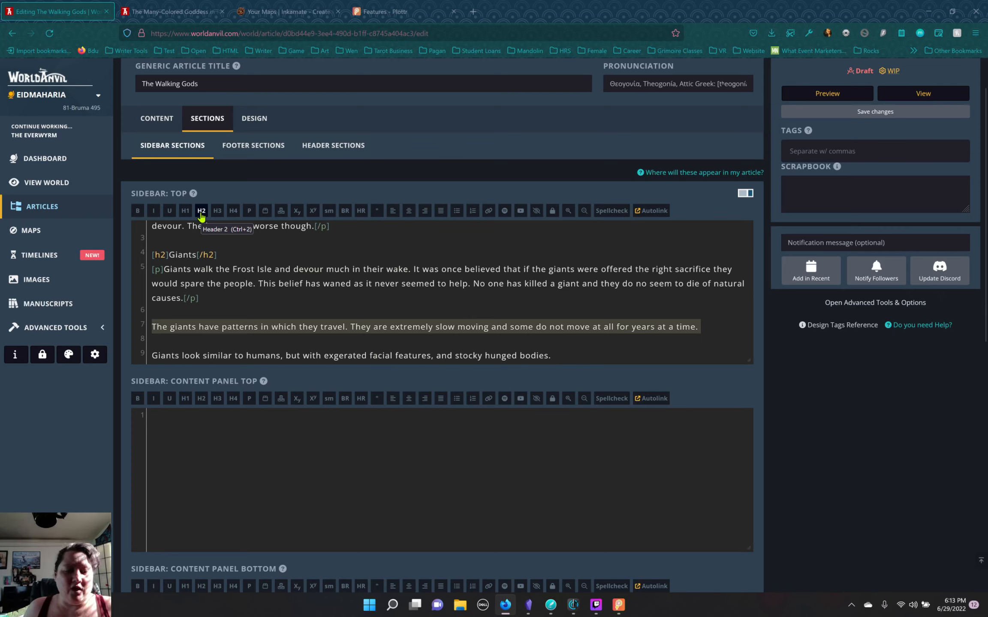
left_click(250, 211)
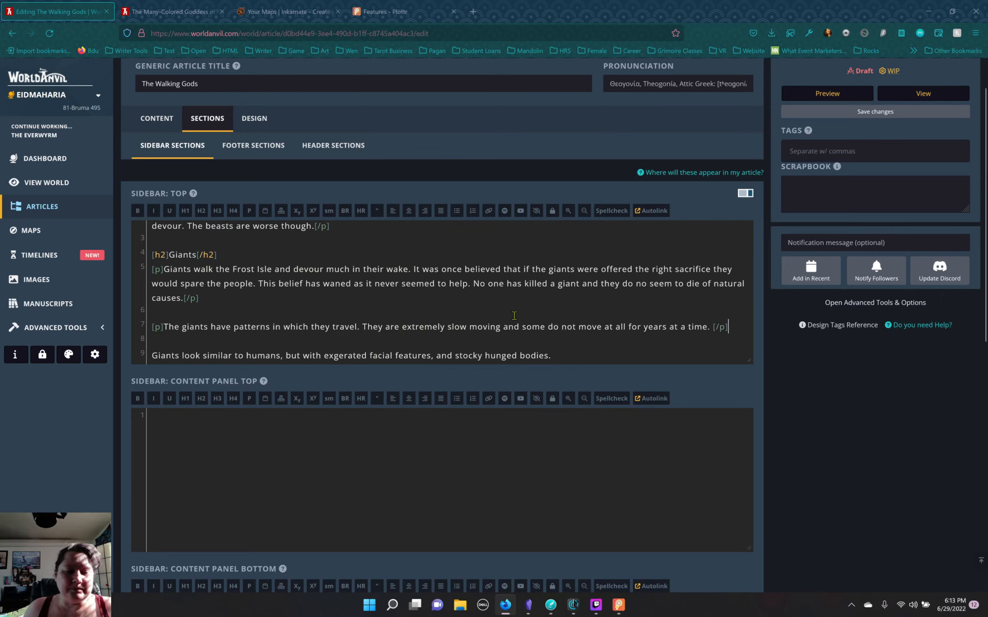
left_click(557, 359)
left_click_drag(152, 357, 558, 357)
left_click(249, 210)
- Start another paragraph below the appearance paragraph, separated by a blank line, with "Giants are worshipped as"
left_click(600, 356)
key("Return")
key("Return")
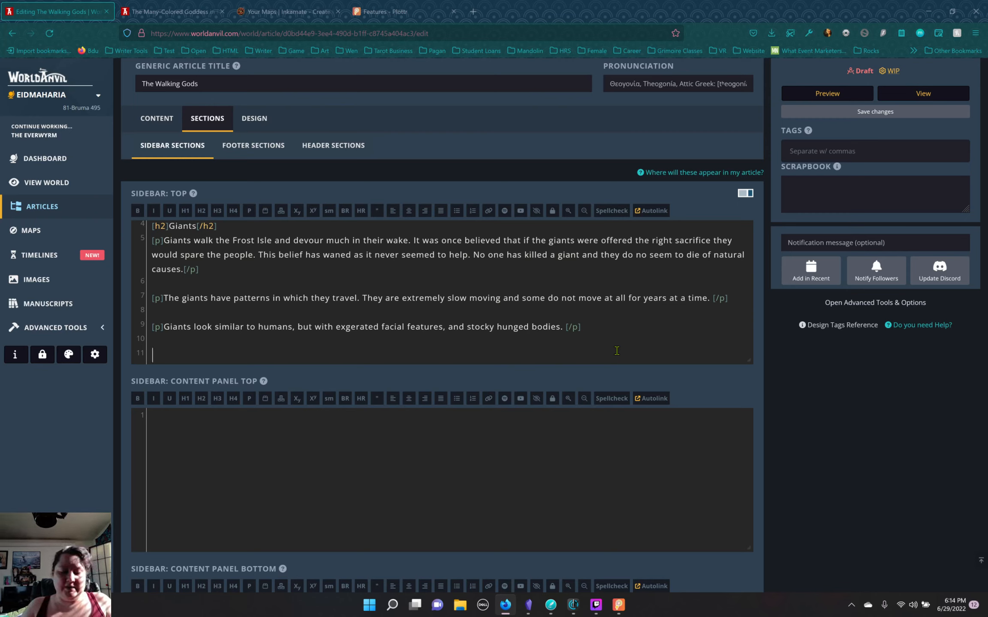
type("Giants ar")
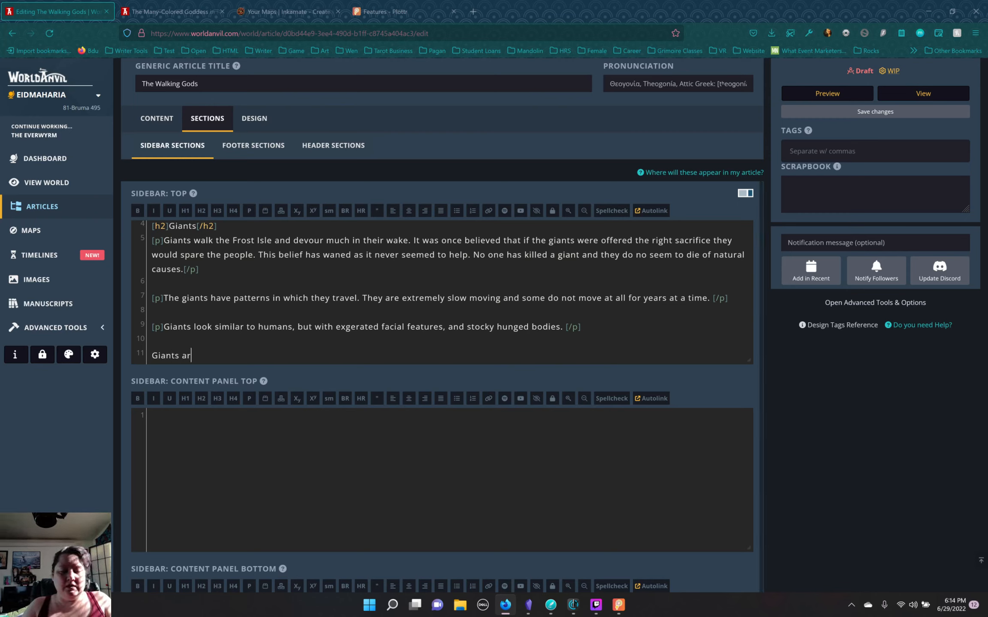
type("e worshipp")
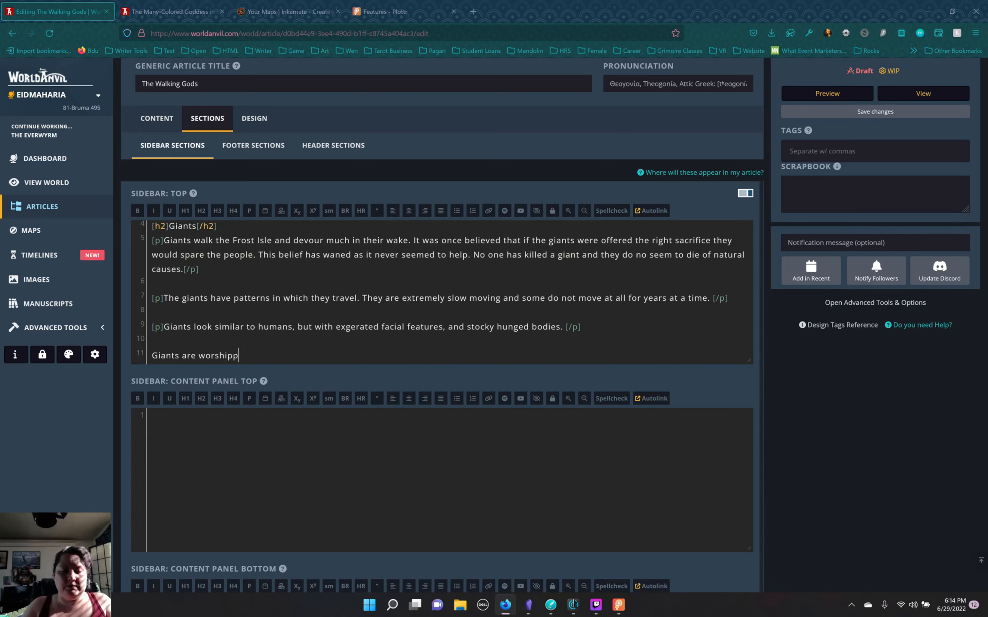
type("ed as ")
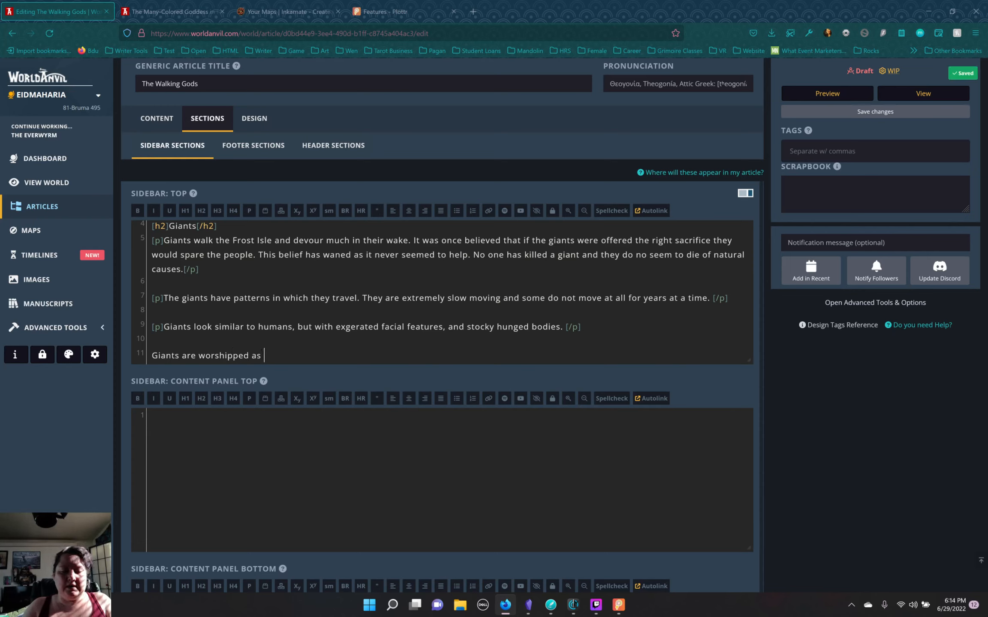
type("messagen")
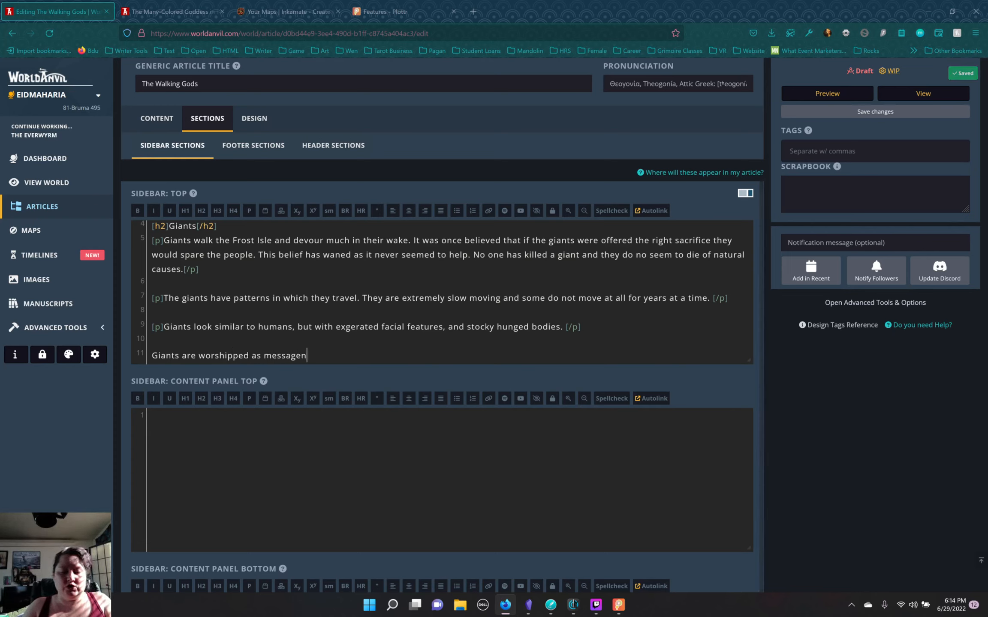
type("ers of the")
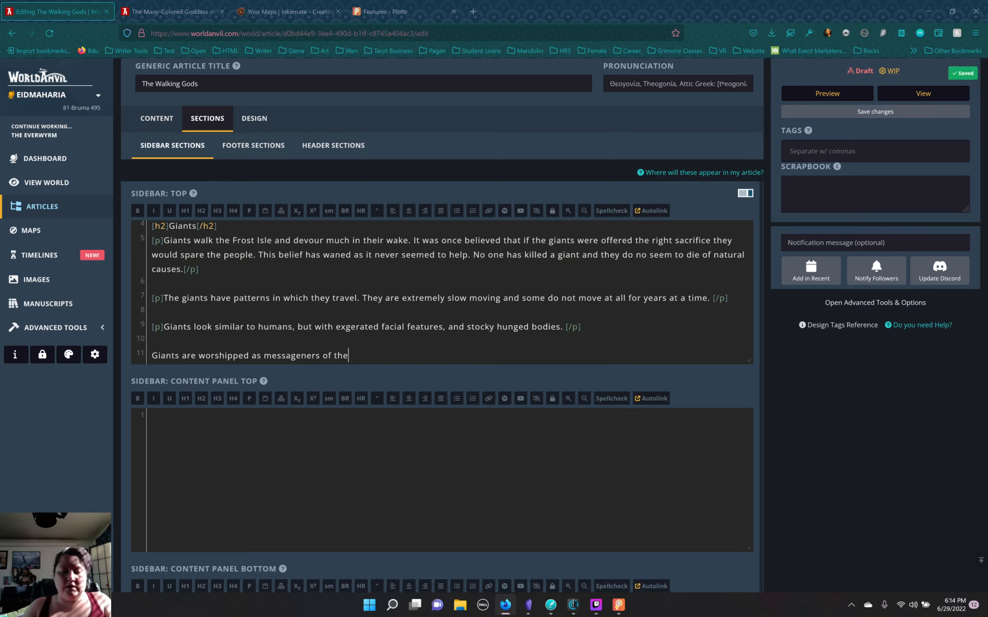
type(" gods or as")
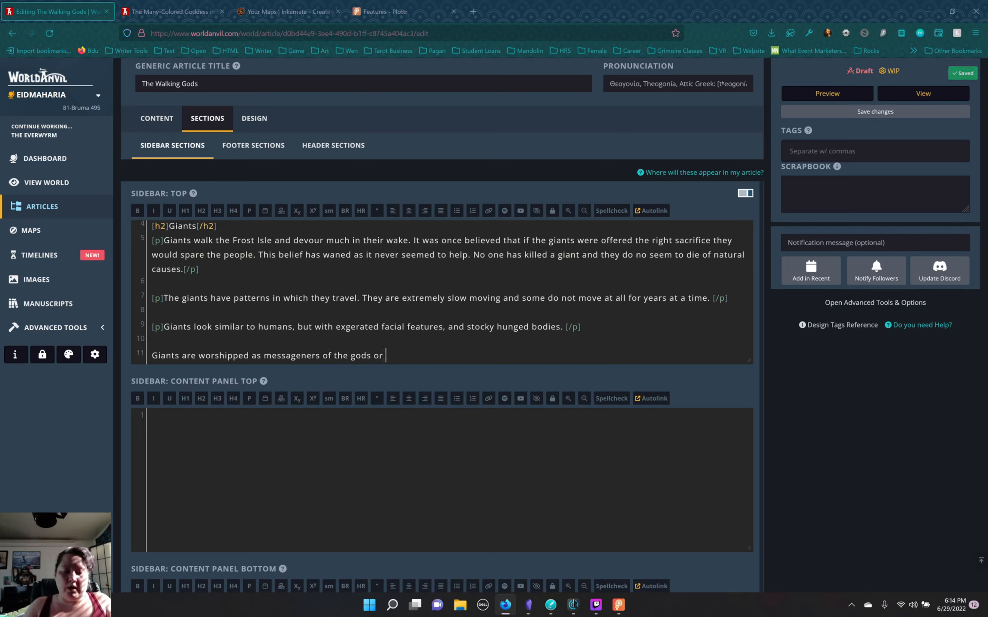
key("BackSpace")
key("BackSpace")
key("BackSpace")
key("BackSpace")
key("BackSpace")
key("BackSpace")
key("BackSpace")
key("BackSpace")
key("BackSpace")
key("BackSpace")
key("BackSpace")
key("BackSpace")
key("BackSpace")
key("BackSpace")
key("BackSpace")
key("BackSpace")
key("BackSpace")
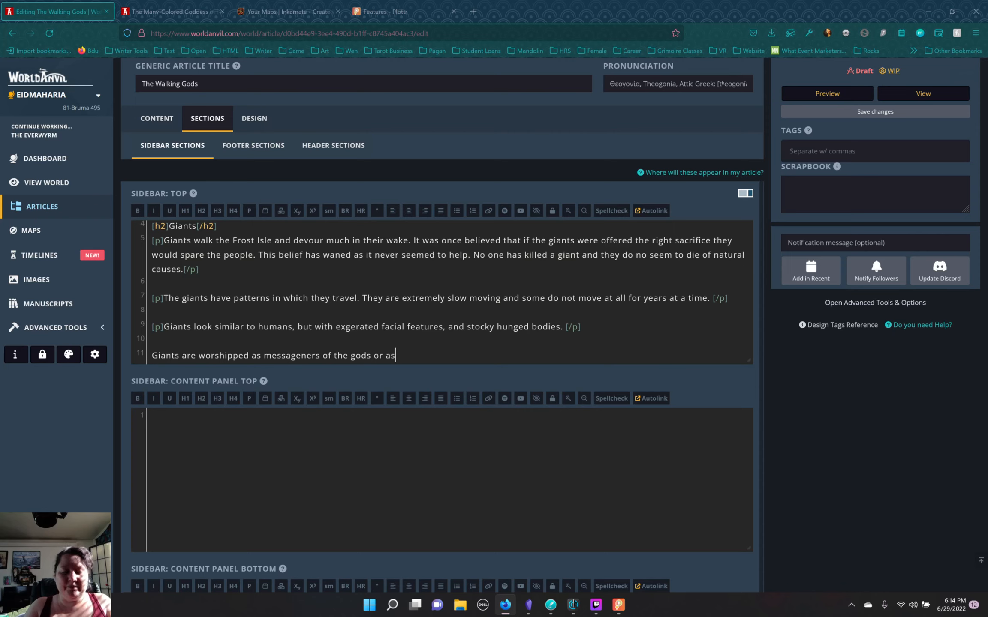
key("BackSpace")
key("BackSpace")
key("BackSpace")
key("BackSpace")
key("BackSpace")
key("BackSpace")
key("BackSpace")
key("BackSpace")
key("BackSpace")
key("BackSpace")
key("BackSpace")
key("BackSpace")
key("BackSpace")
- Continue the sentence on the worship of giants with "embodiment of the gods by"
type("emk")
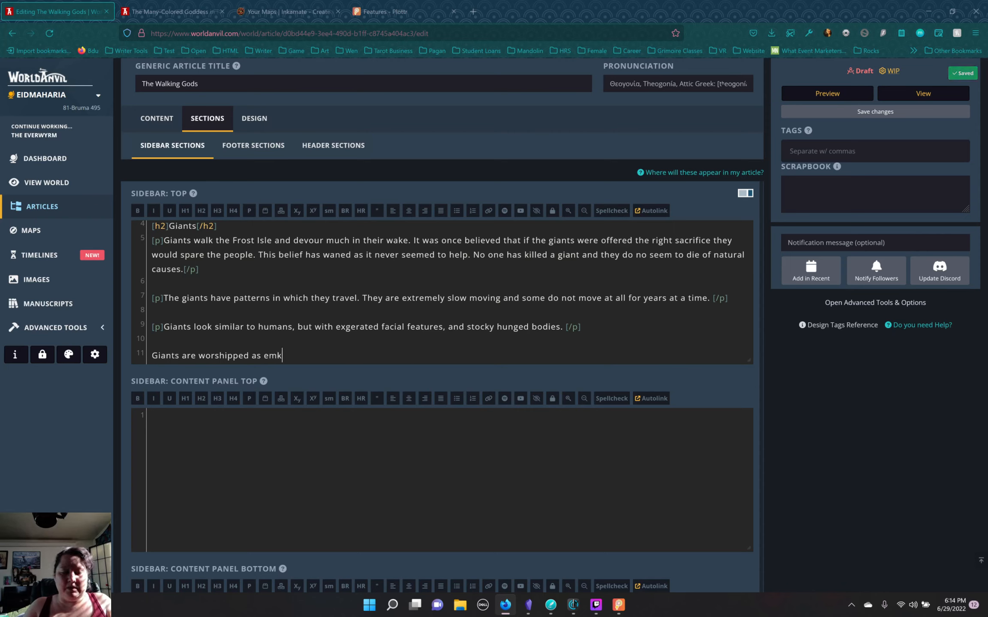
key("BackSpace")
type("bodi")
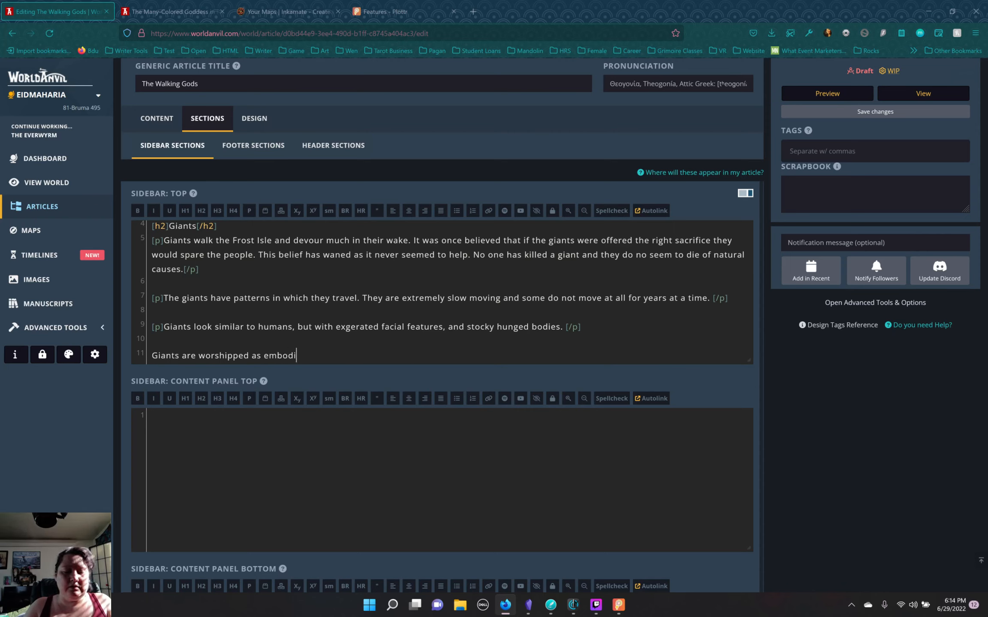
type("ment of the ")
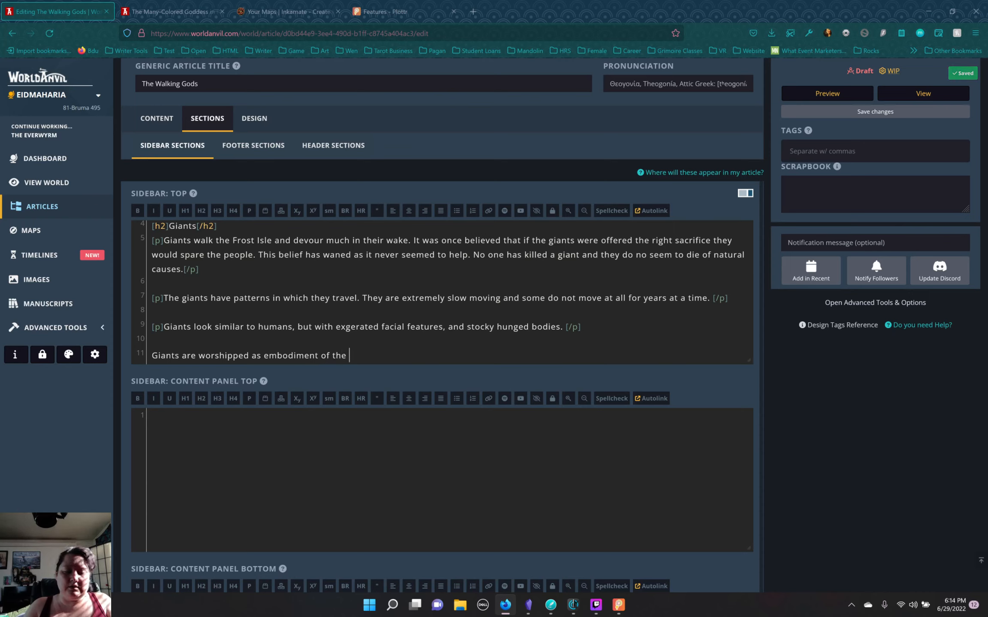
type("gods by")
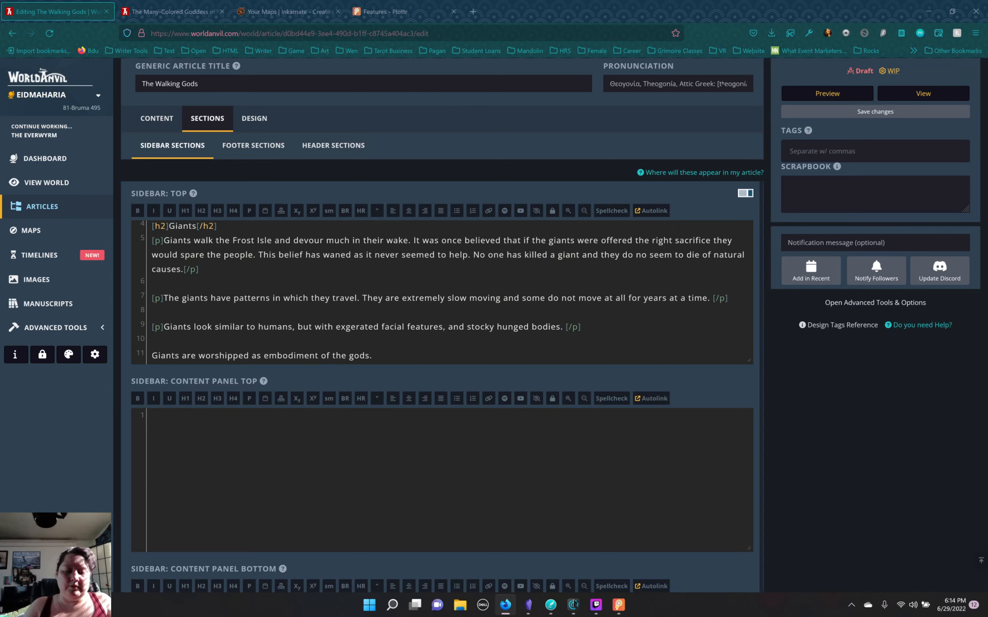
- Complete the worship sentence with "the followers of the Church of the Isle of Frost."
type(" the foll")
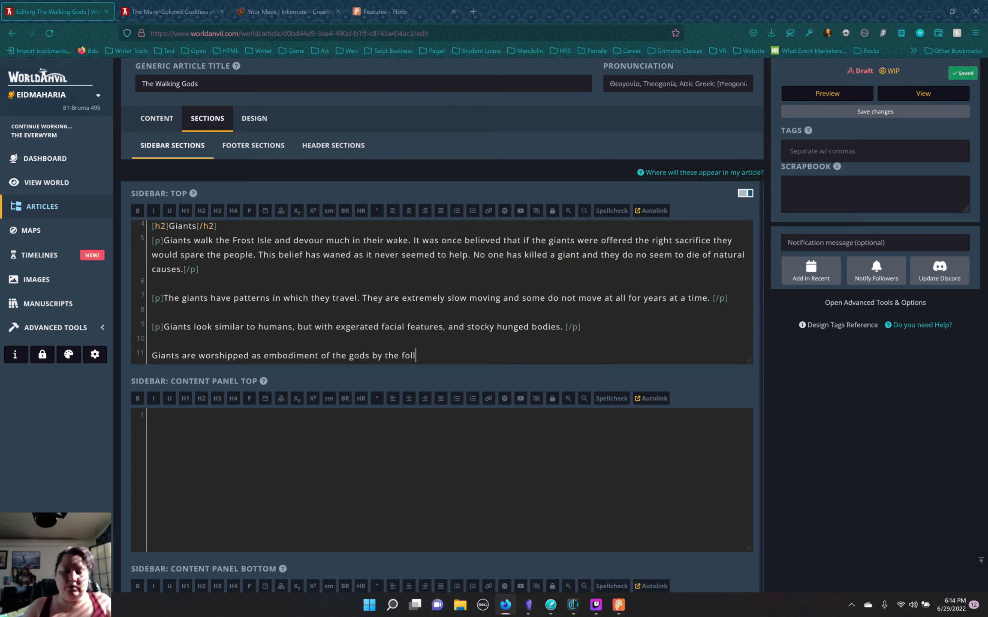
type("owers fo th")
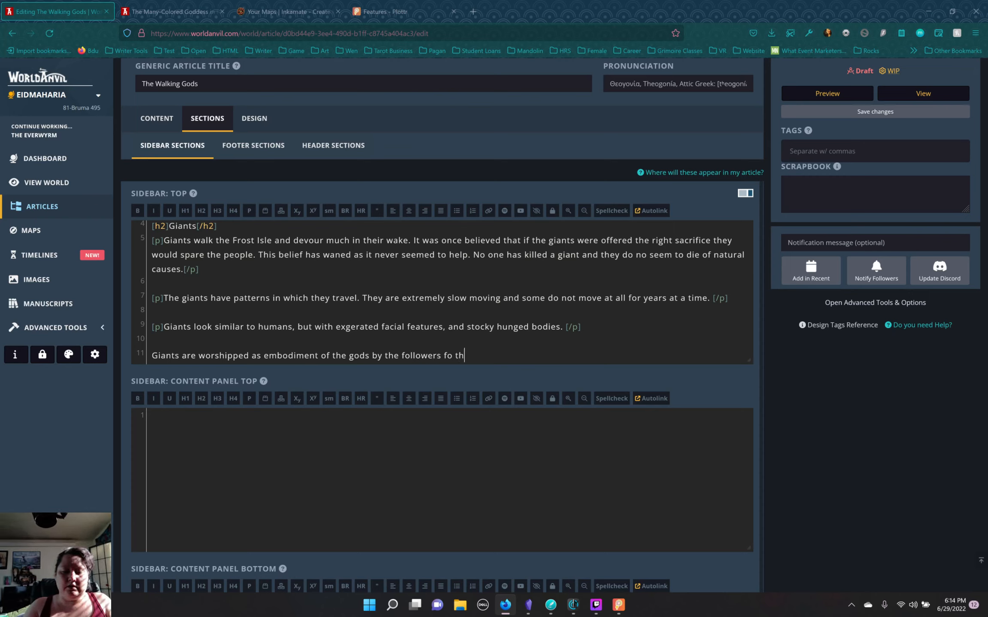
key("BackSpace")
key("BackSpace")
key("BackSpace")
key("BackSpace")
key("BackSpace")
type("of the c")
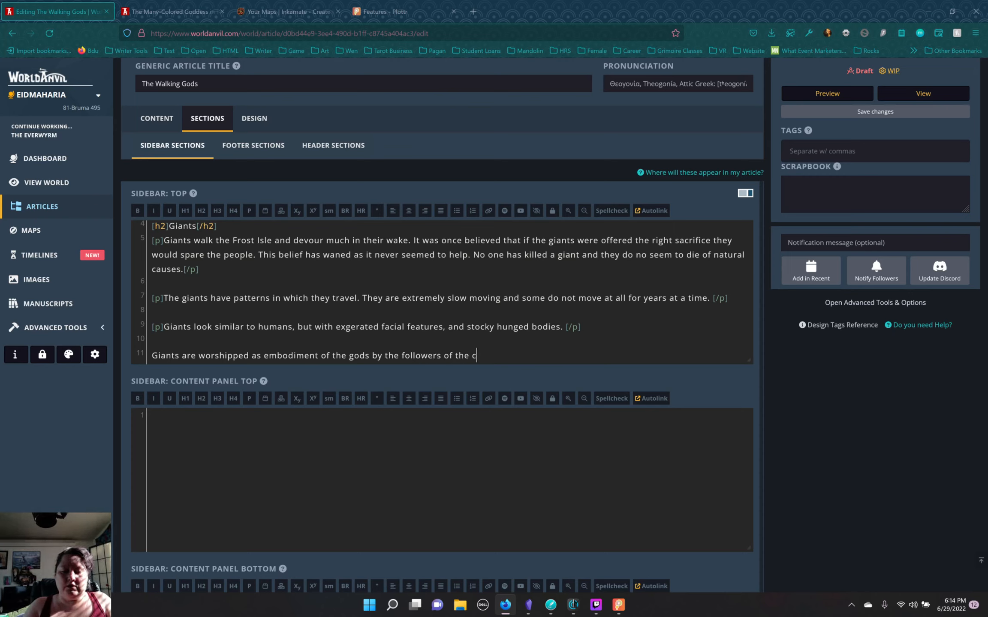
key("BackSpace")
type("Church of the Isle of Frost.")
- Wrap the paragraph about the worship of giants in paragraph tags
key("shift+Home")
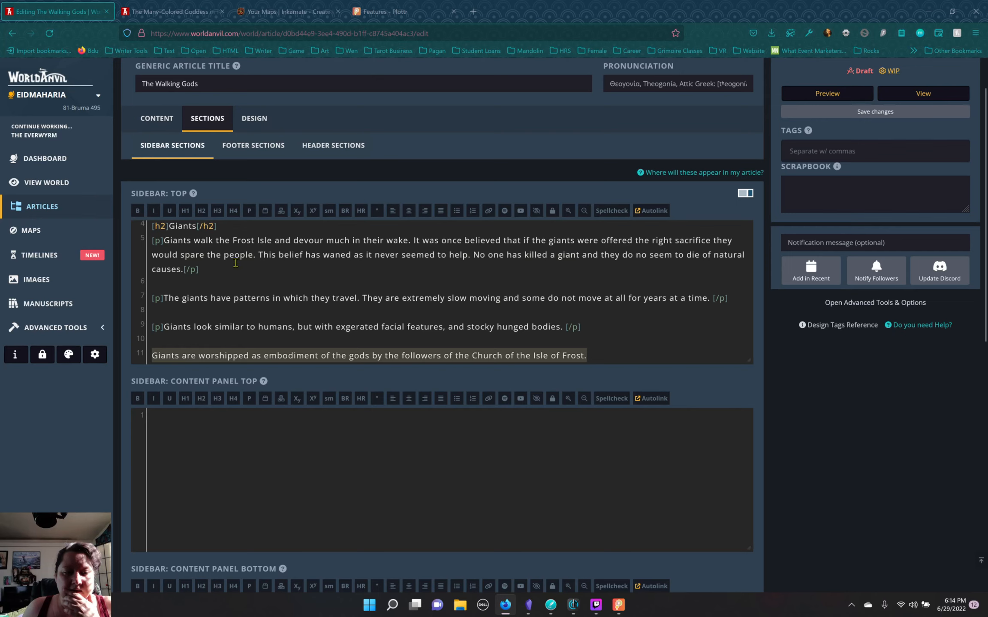
left_click(250, 211)
left_click(297, 270)
scroll(296, 269, "up", 3)
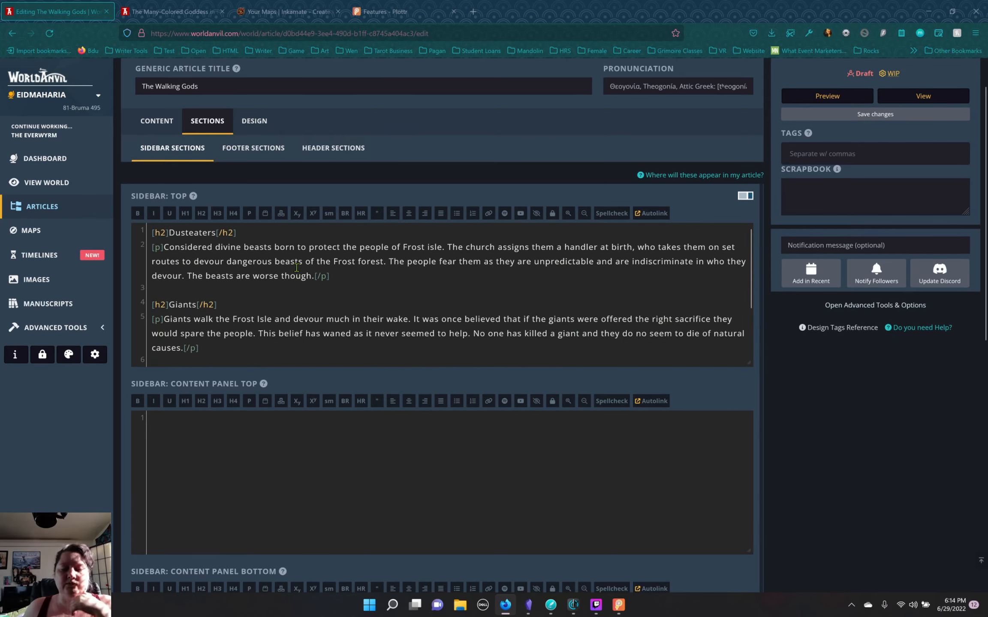
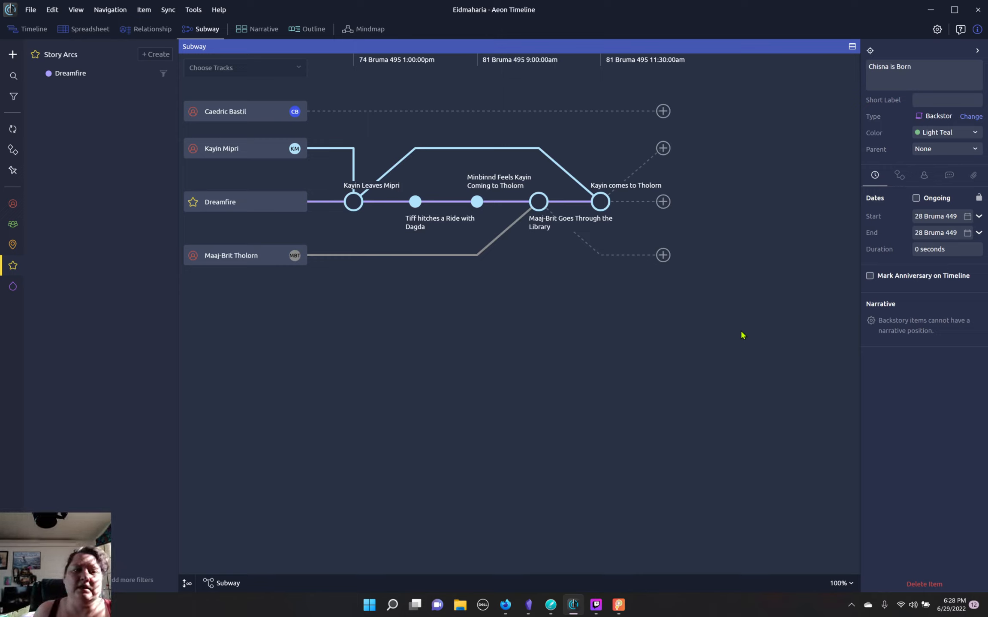
- Look over the Eidmaharia project in the Timeline and Narrative views
left_click(27, 29)
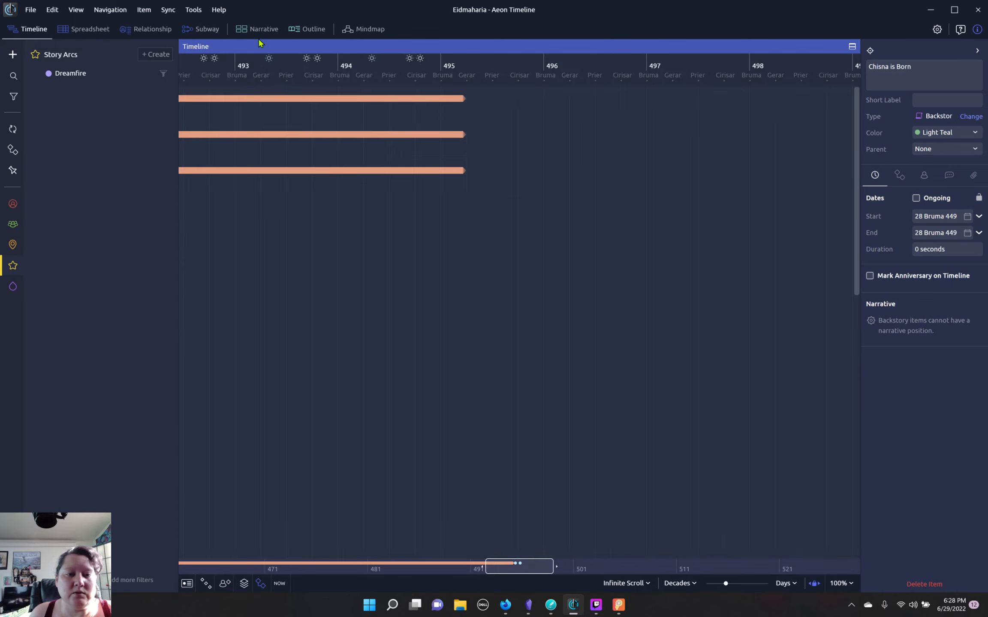
left_click(257, 29)
left_click(27, 28)
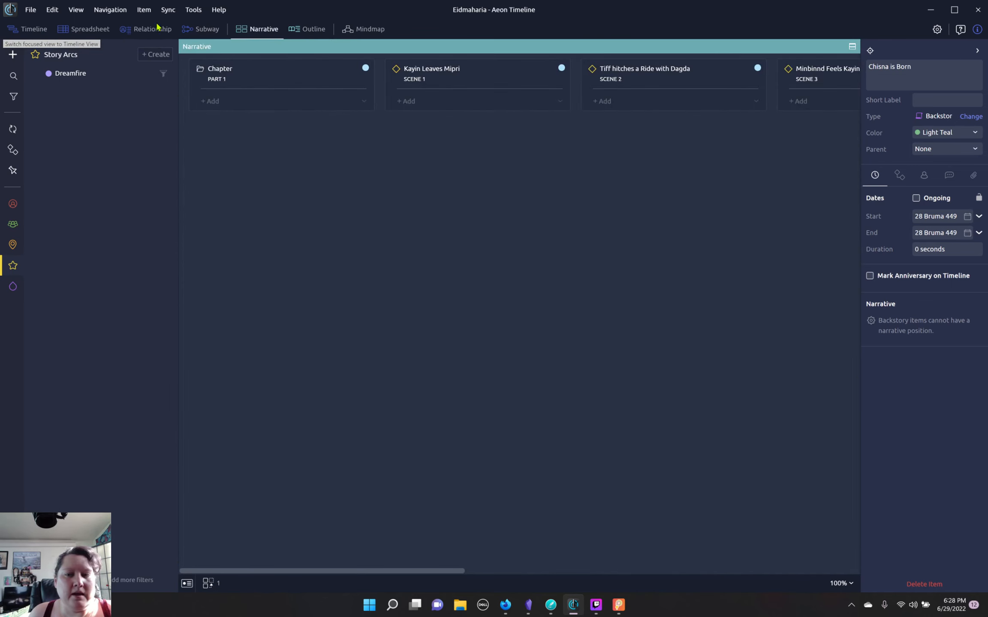
- Switch from Aeon Timeline to the maximized World Anvil editor and review the content of the Na – The Shattered Goddess article
left_click(928, 10)
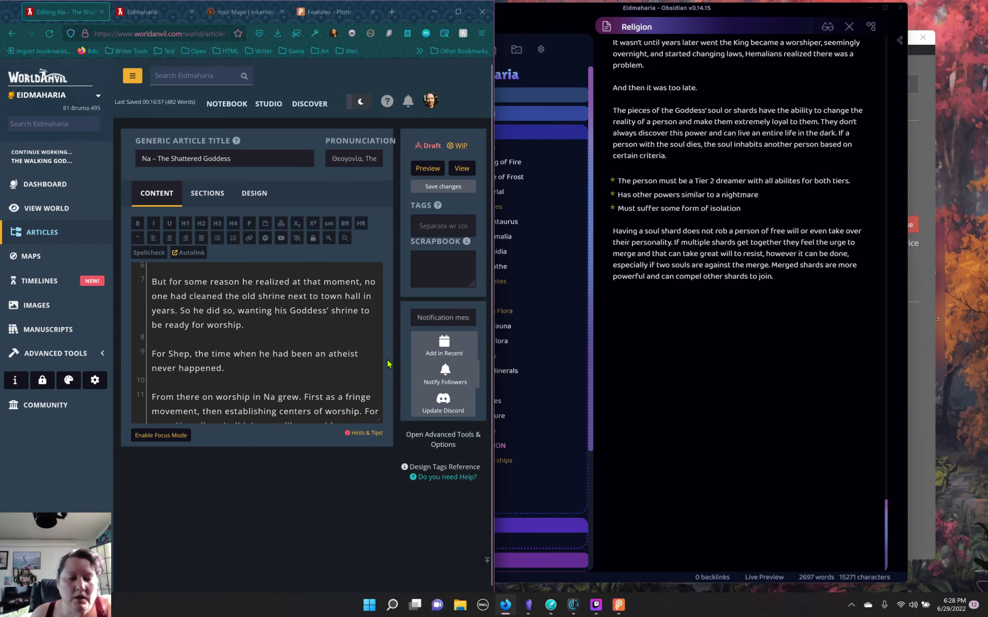
left_click(456, 12)
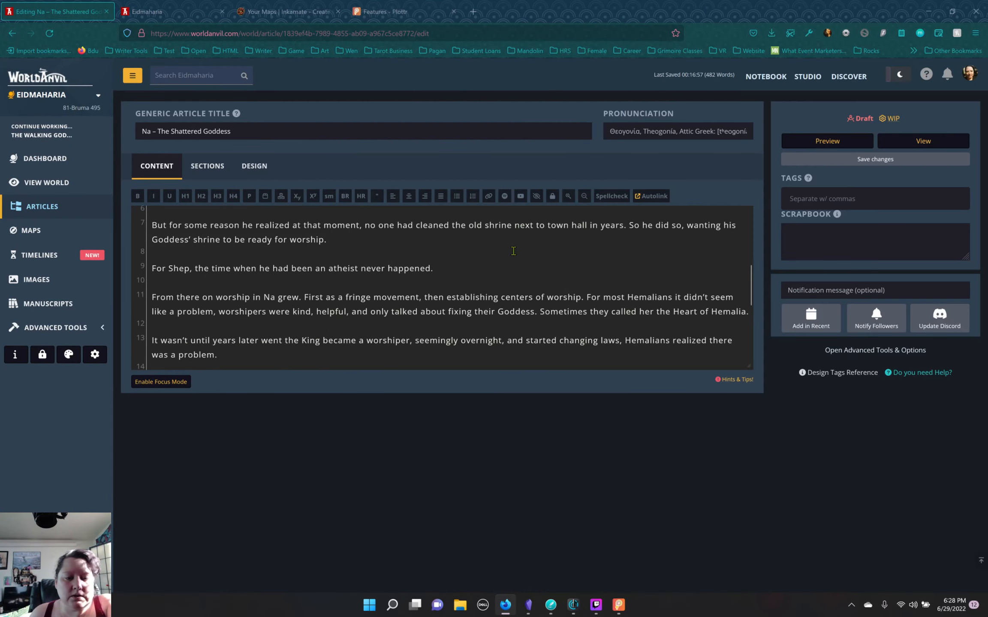
scroll(361, 298, "up", 2)
scroll(418, 329, "up", 2)
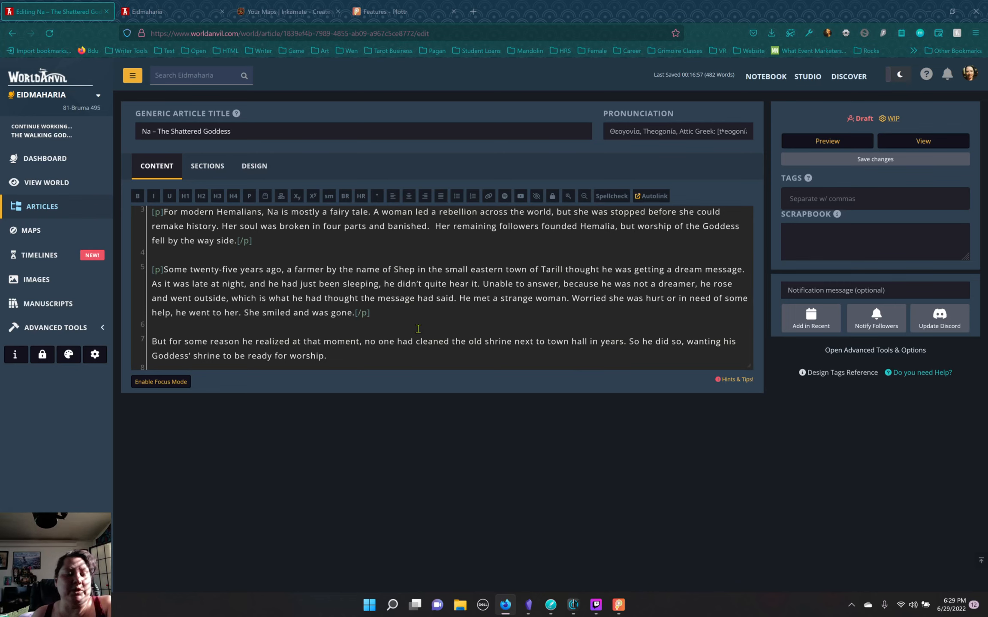
scroll(382, 286, "down", 3)
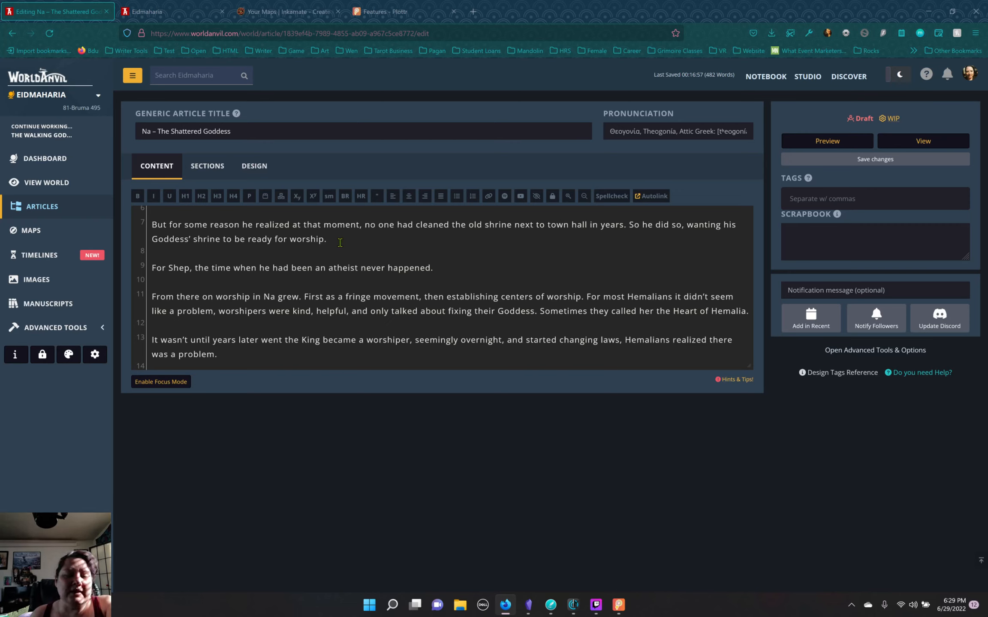
- Wrap the paragraph about cleaning the old shrine and the line about having been an atheist in separate paragraph tags
left_click_drag(340, 242, 153, 225)
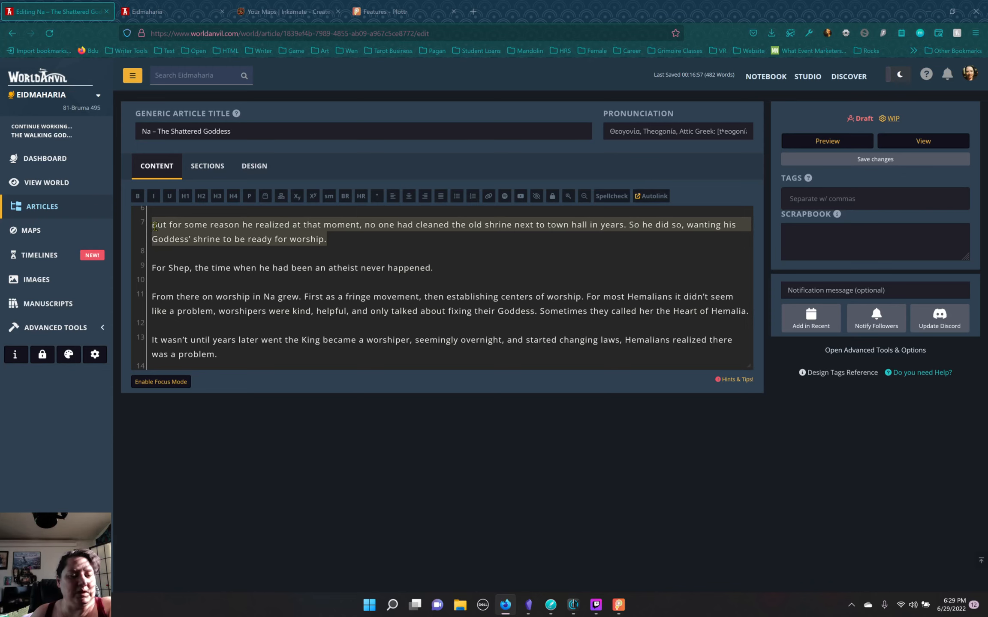
left_click(249, 196)
left_click_drag(433, 268, 150, 270)
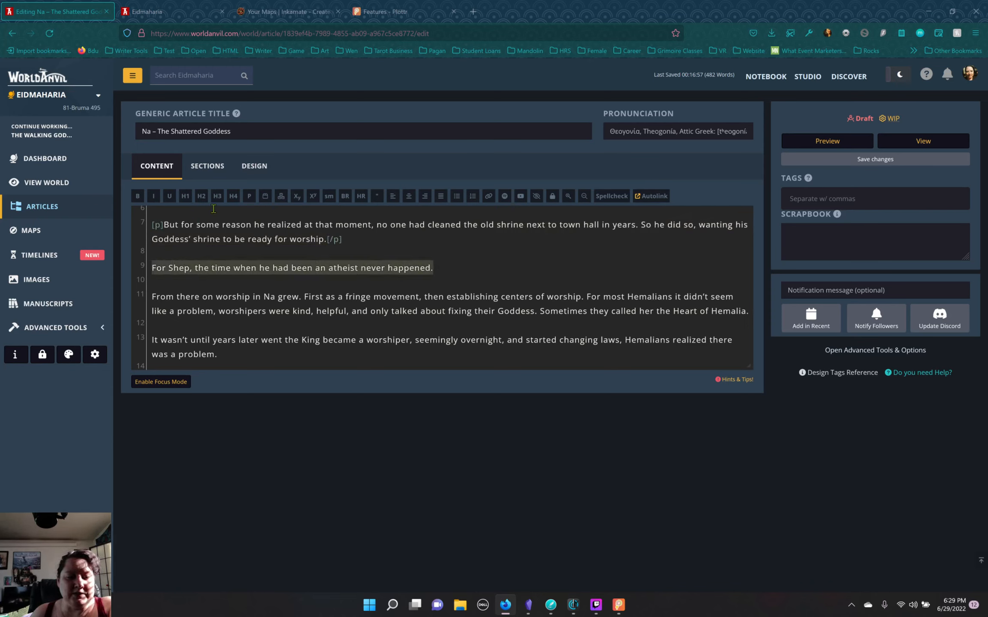
left_click(249, 197)
- Wrap the paragraphs starting "From there on worship in Na grew" and "It wasn't until years later" each in paragraph tags
scroll(443, 238, "down", 2)
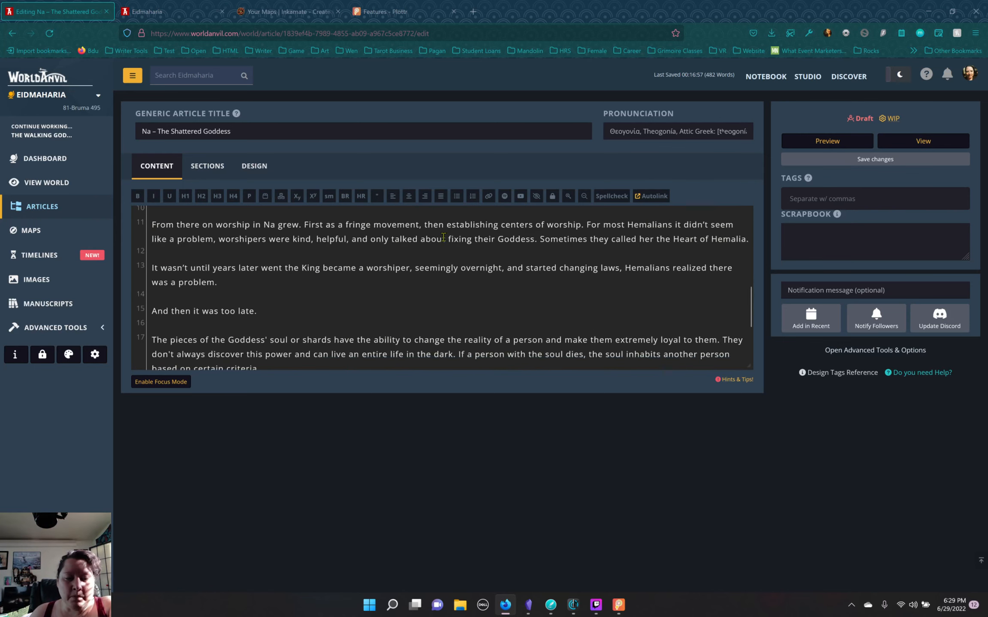
scroll(444, 238, "down", 1)
scroll(472, 258, "up", 3)
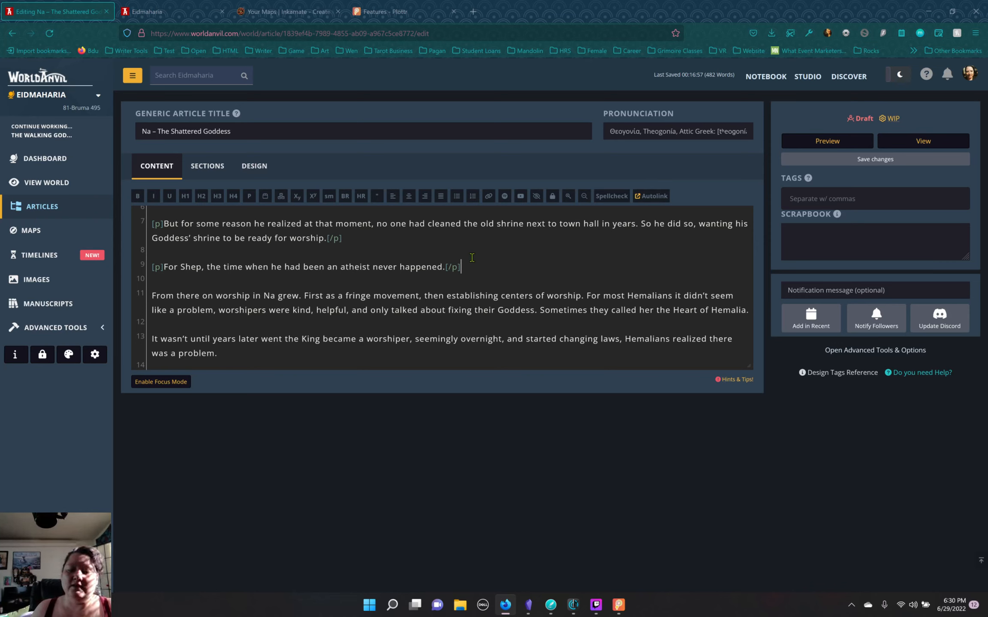
left_click_drag(749, 311, 152, 296)
left_click(249, 197)
scroll(284, 289, "down", 2)
left_click(258, 310)
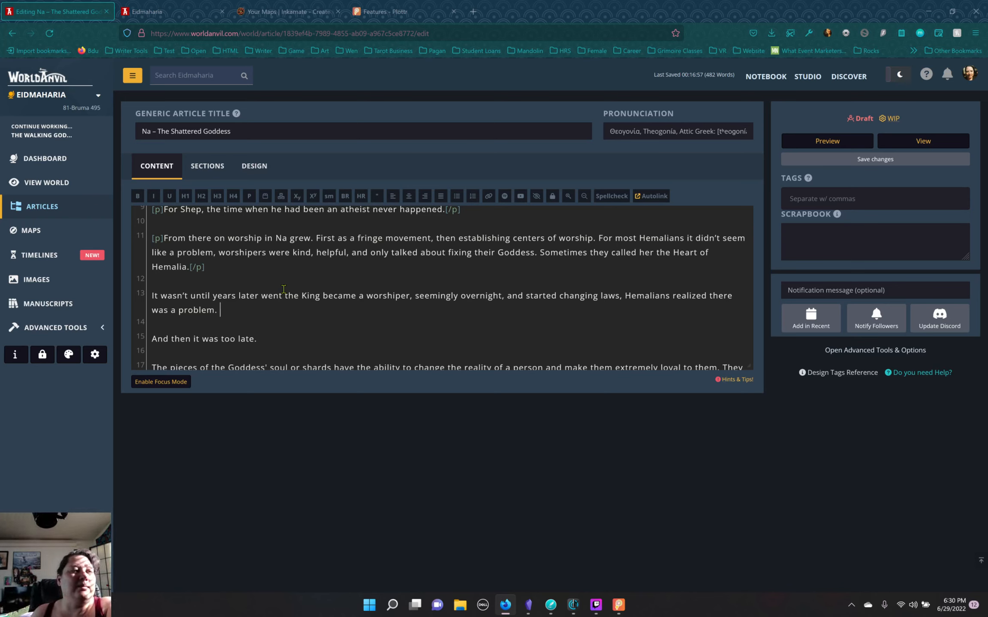
left_click_drag(221, 310, 152, 296)
left_click(249, 196)
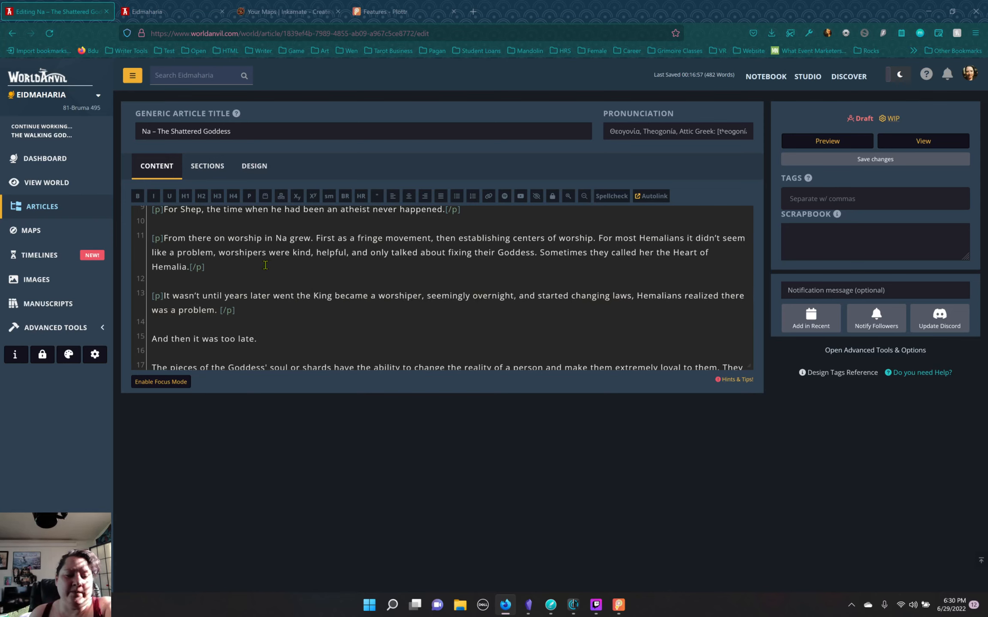
- Wrap "And then it was too late." in paragraph tags and select the paragraph about the pieces of the Goddess' soul
scroll(265, 265, "down", 5)
left_click_drag(259, 222, 152, 221)
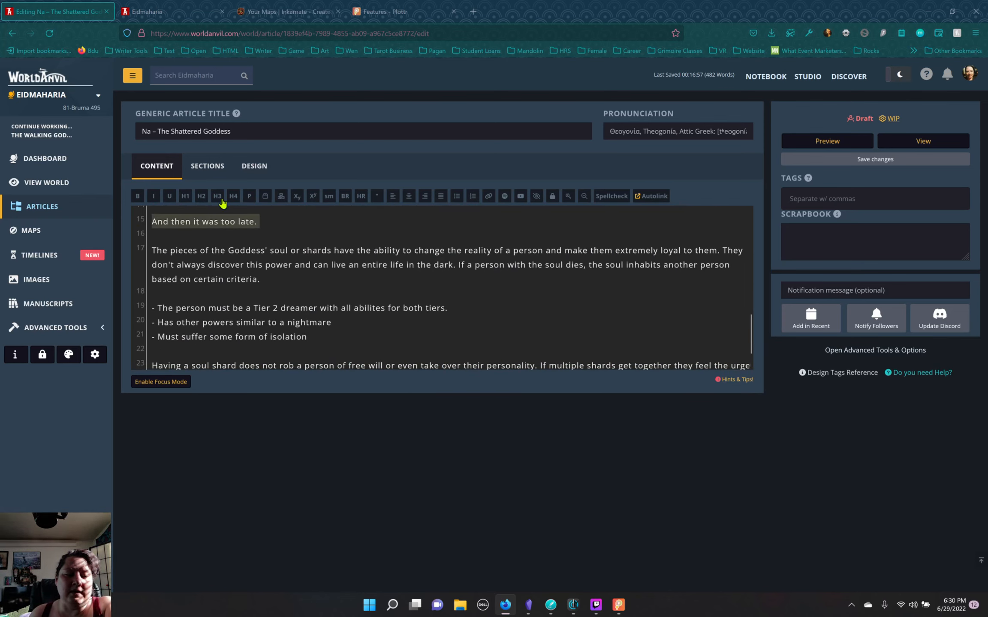
left_click(249, 197)
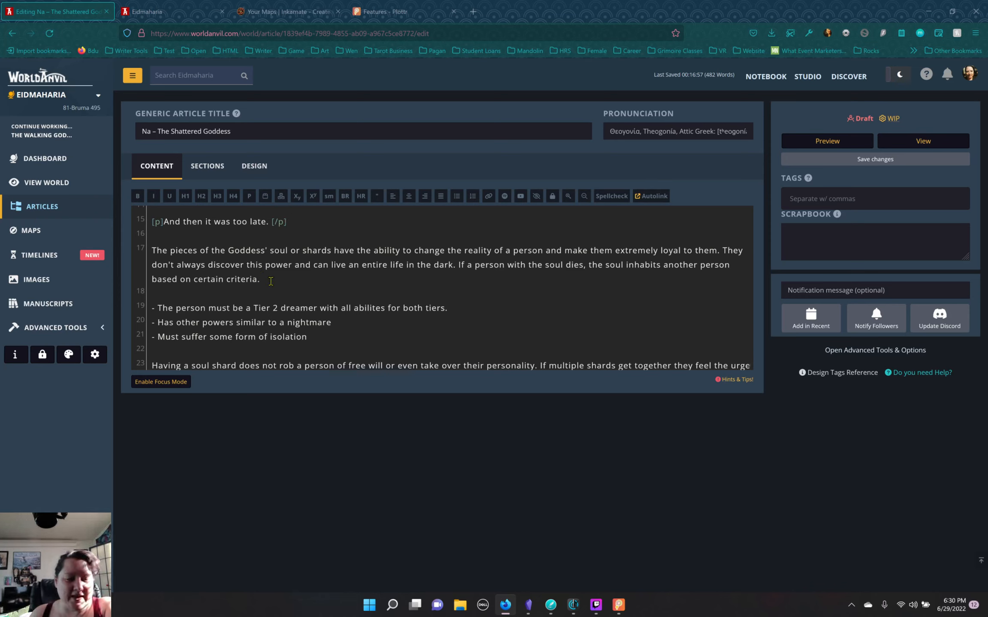
left_click_drag(270, 280, 146, 257)
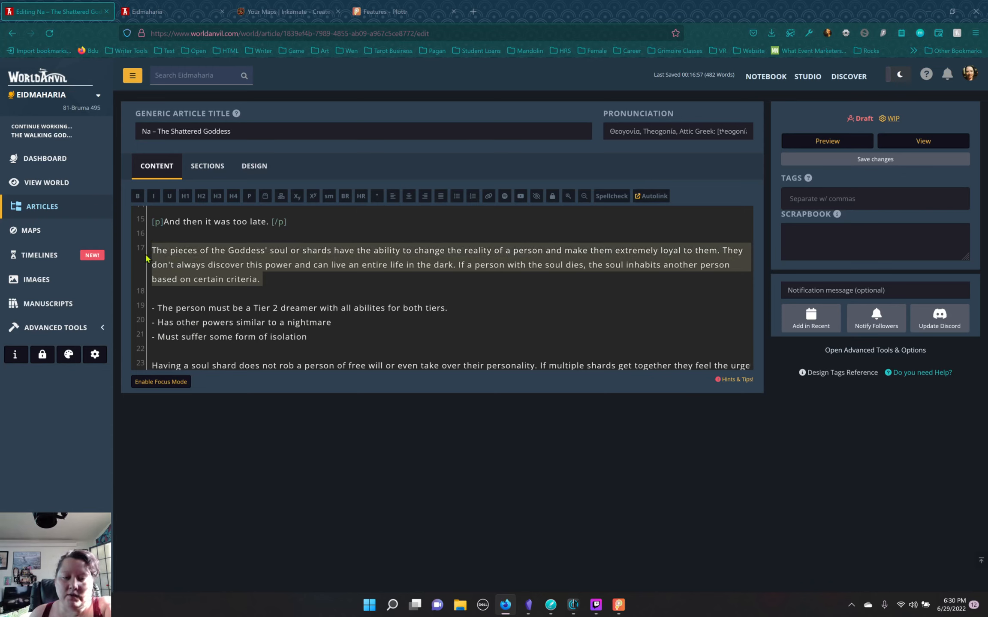
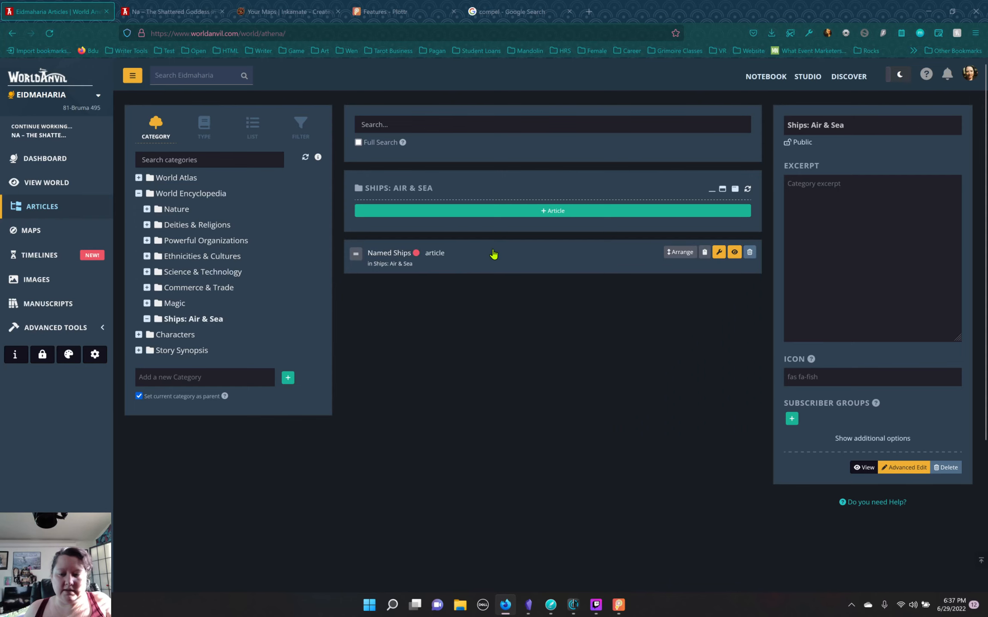
- Open the Named Ships article for editing and replace the ## marks on Airships and Sea Ships with H2 heading tags
left_click(493, 256)
left_click(719, 252)
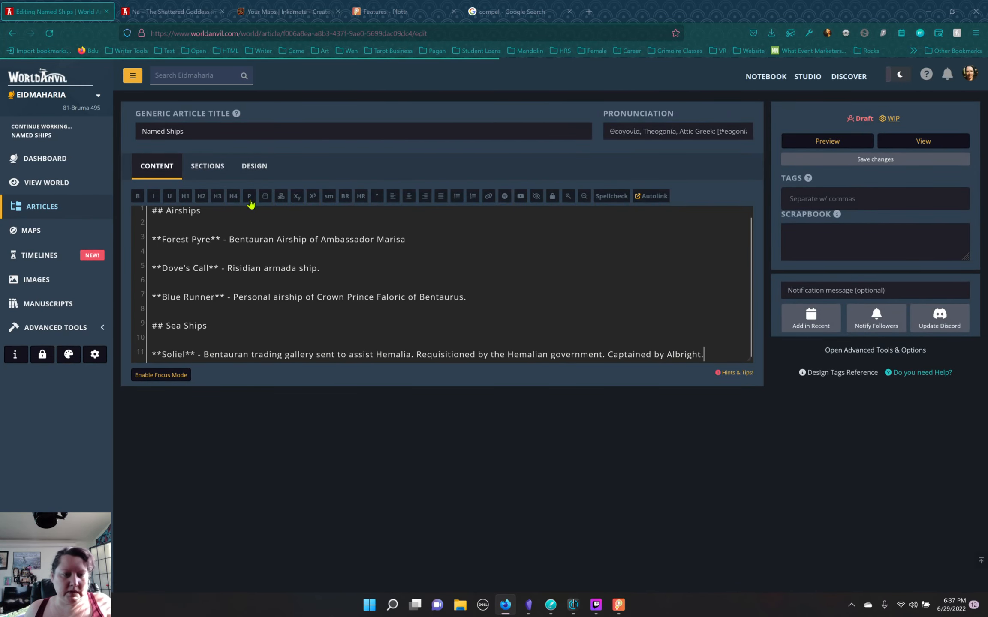
left_click_drag(166, 215, 152, 215)
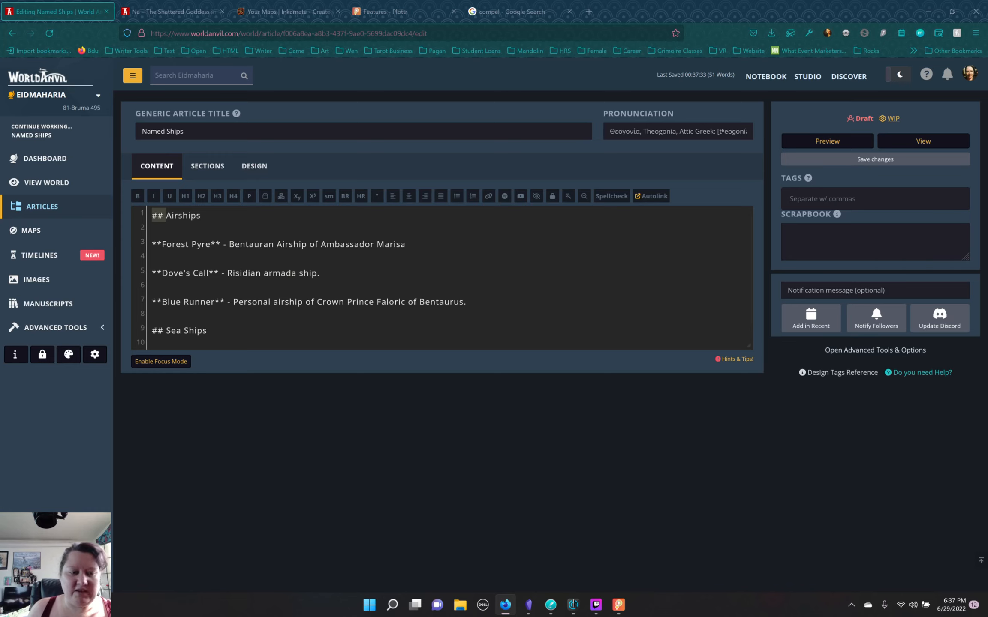
key("BackSpace")
double_click(176, 209)
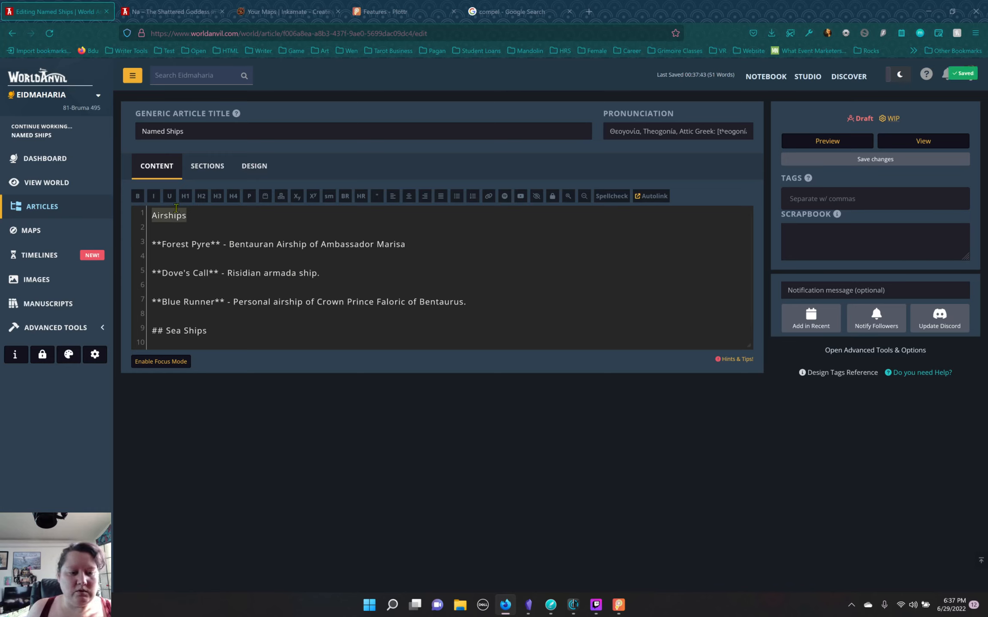
left_click(202, 196)
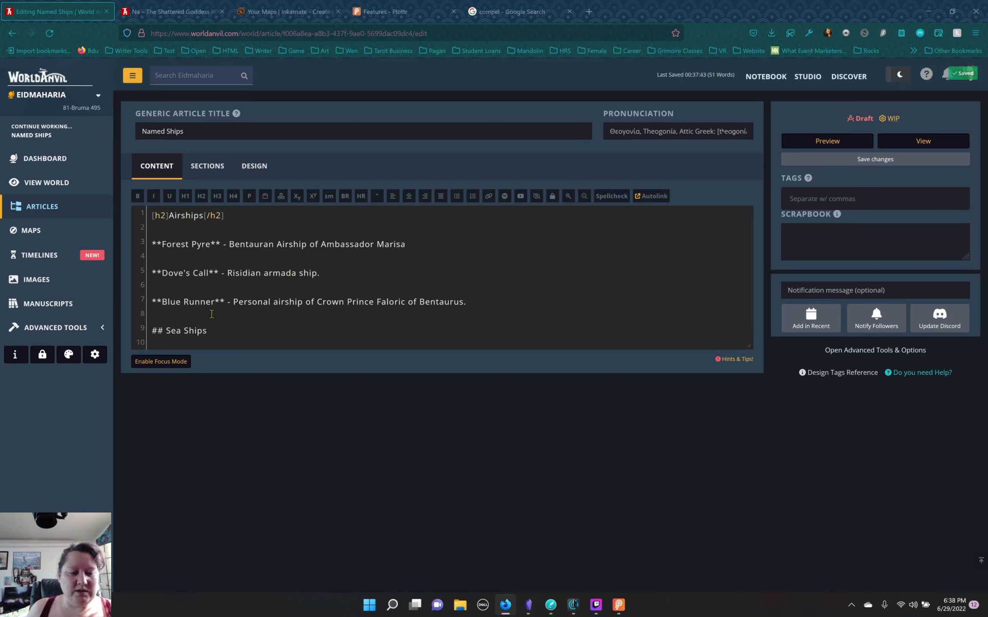
left_click_drag(167, 332, 151, 332)
key("BackSpace")
left_click(201, 196)
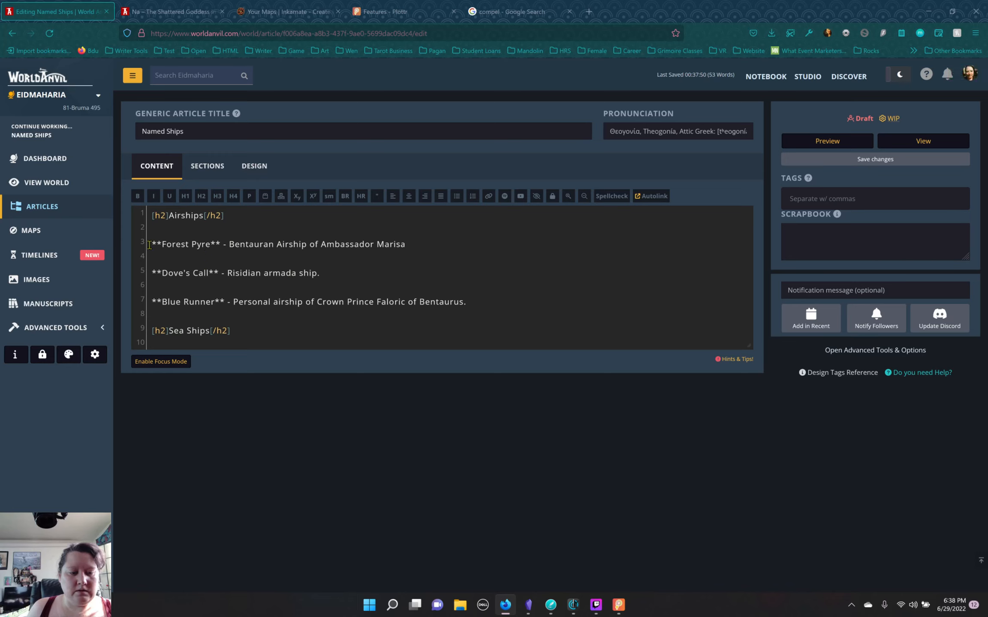
- Remove the double asterisks around the three airship names Forest Pyre, Dove's Call and Blue Runner
left_click_drag(162, 245, 150, 302)
key("BackSpace")
key("BackSpace")
key("BackSpace")
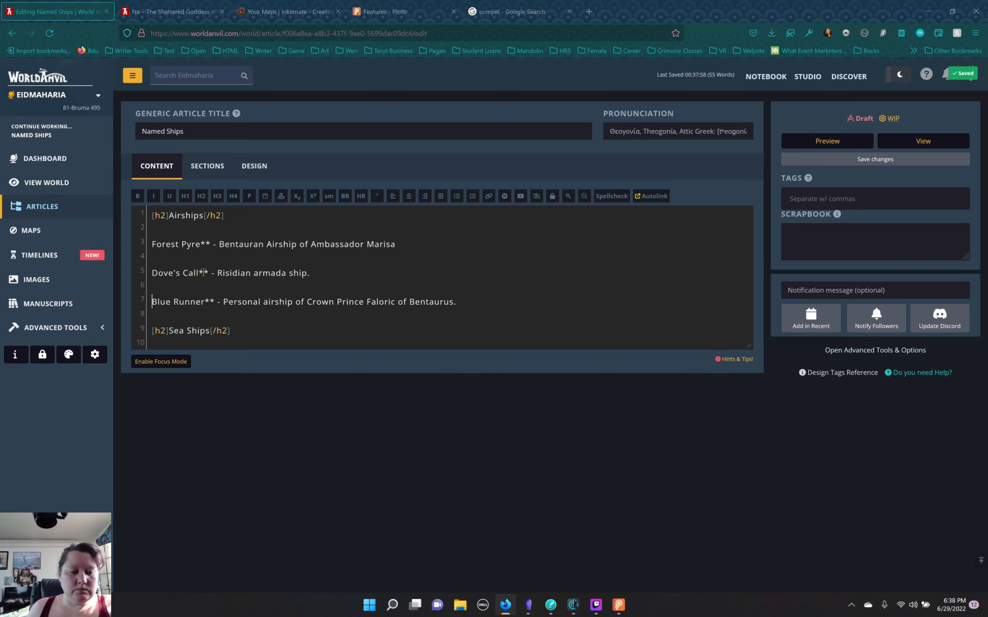
left_click_drag(210, 244, 200, 302)
key("BackSpace")
key("BackSpace")
key("BackSpace")
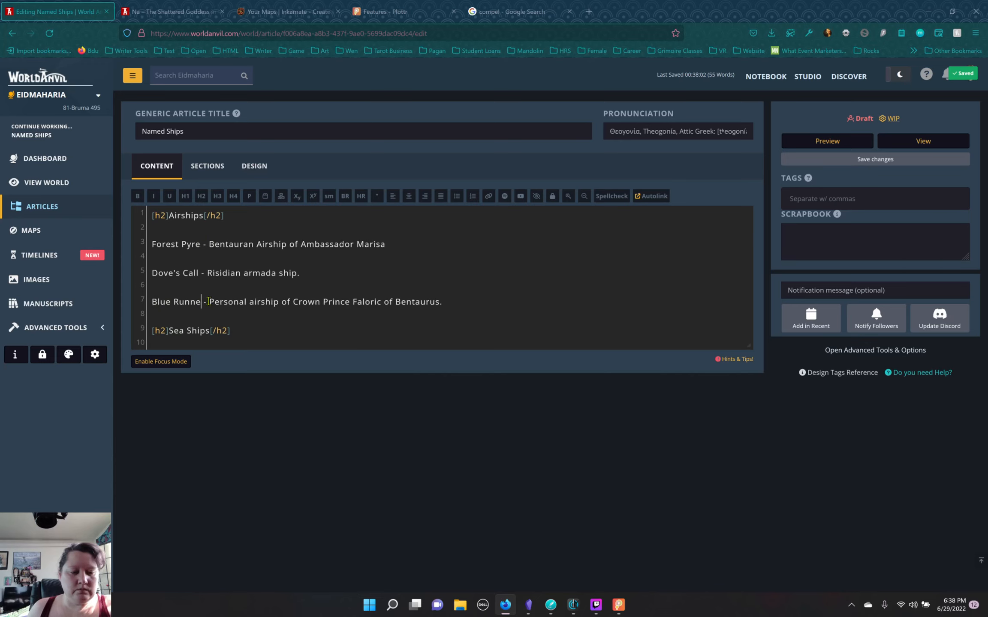
- Apply bold tags to the airship names Forest Pyre, Dove's Call and Blue Runner, restoring the missing "r" in Runner
left_click_drag(199, 244, 152, 245)
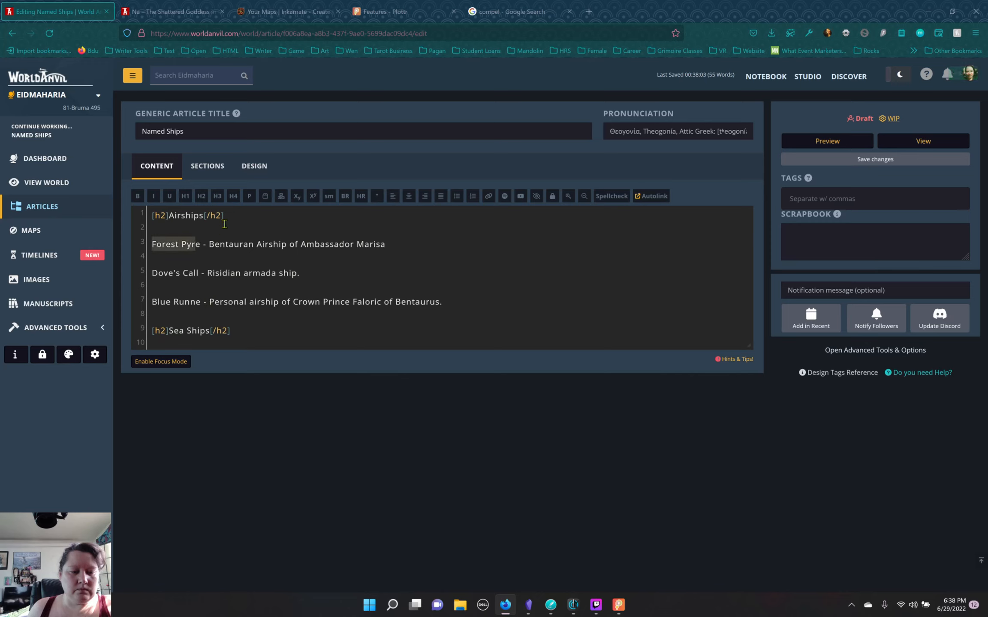
left_click(138, 196)
left_click_drag(199, 273, 142, 253)
left_click(138, 196)
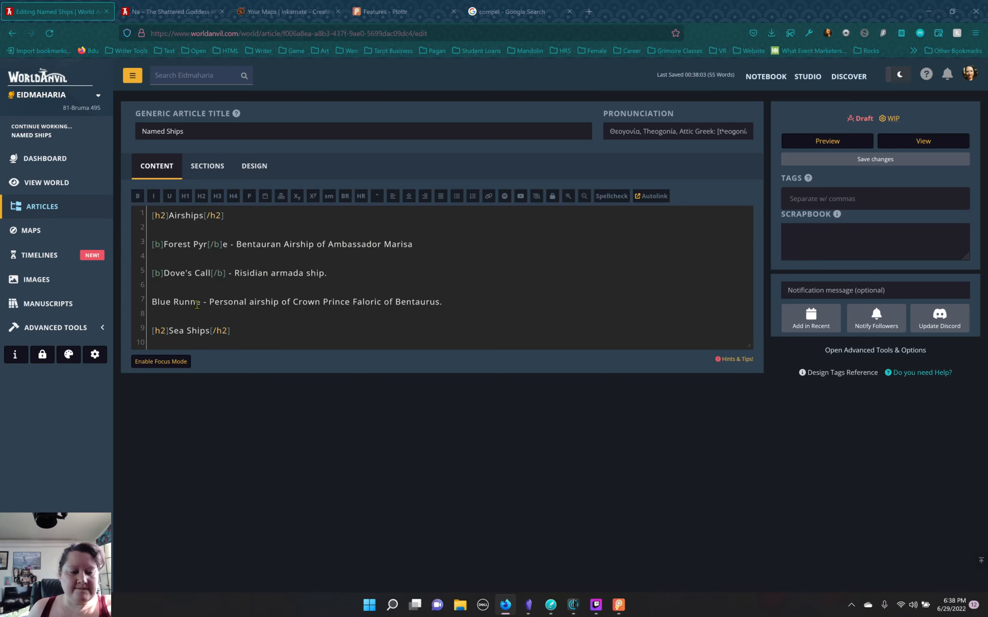
left_click(203, 302)
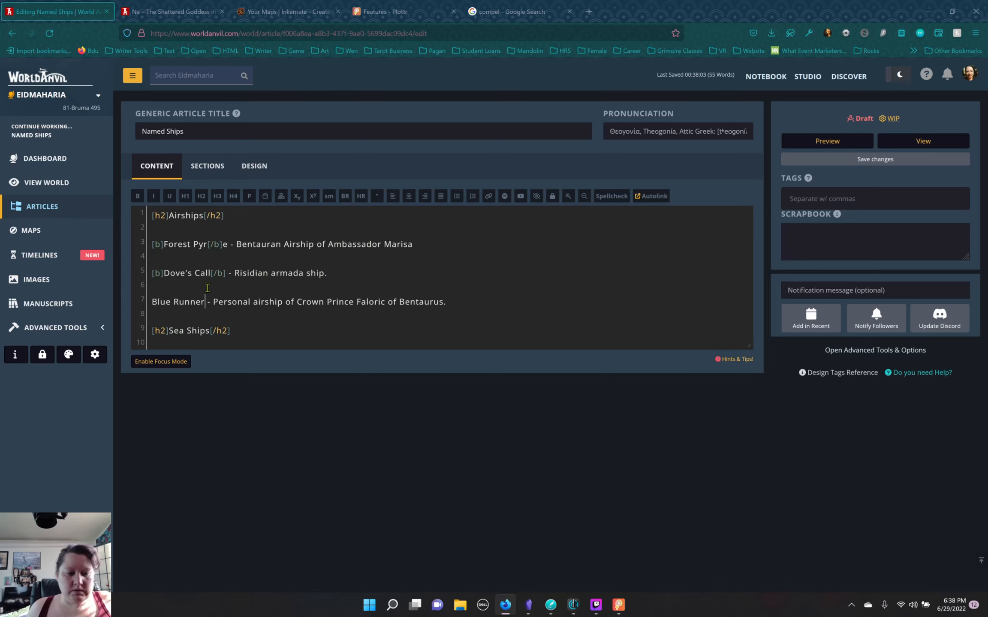
left_click_drag(204, 302, 147, 309)
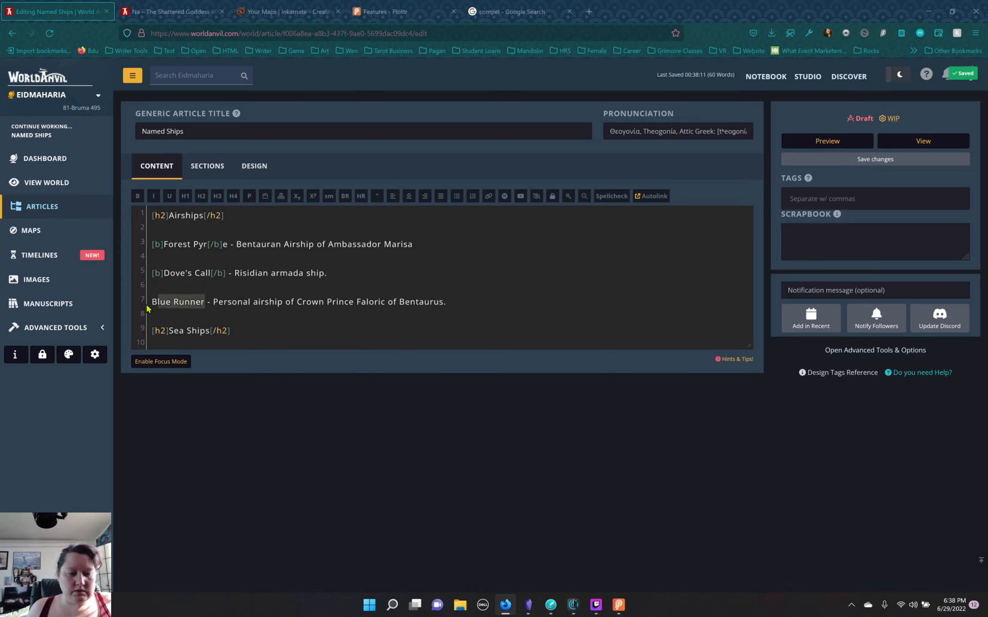
left_click(138, 196)
- Wrap each of the three airship entries under the Airships heading in paragraph tags
left_click(428, 244)
key("shift+Home")
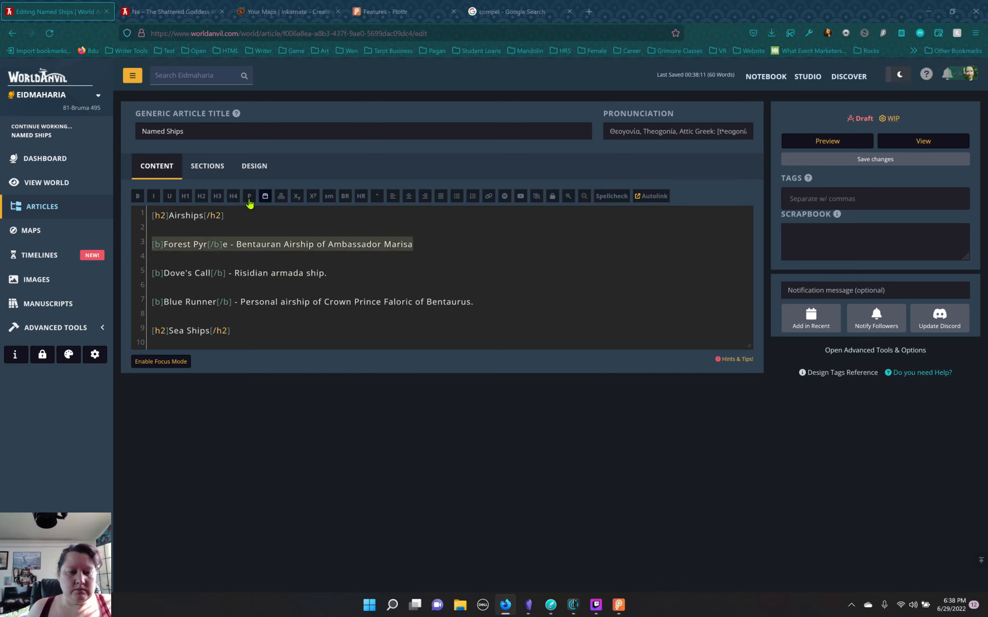
left_click(250, 196)
left_click_drag(327, 273, 135, 271)
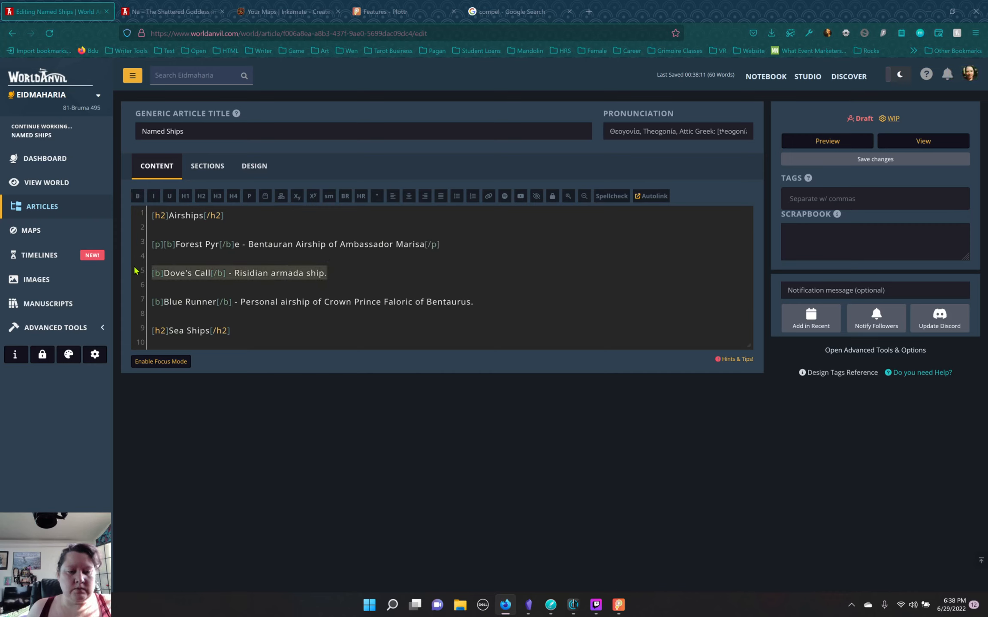
left_click(249, 196)
left_click_drag(473, 302, 148, 303)
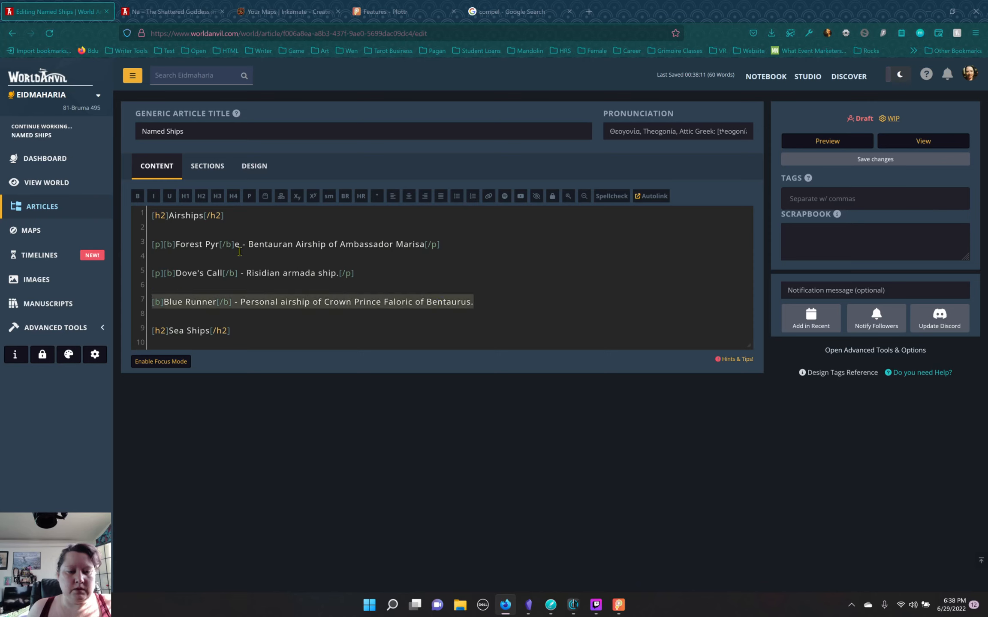
left_click(249, 196)
- Replace the asterisks around Soliel under Sea Ships with bold tags and wrap the whole entry in paragraph tags
scroll(295, 256, "down", 1)
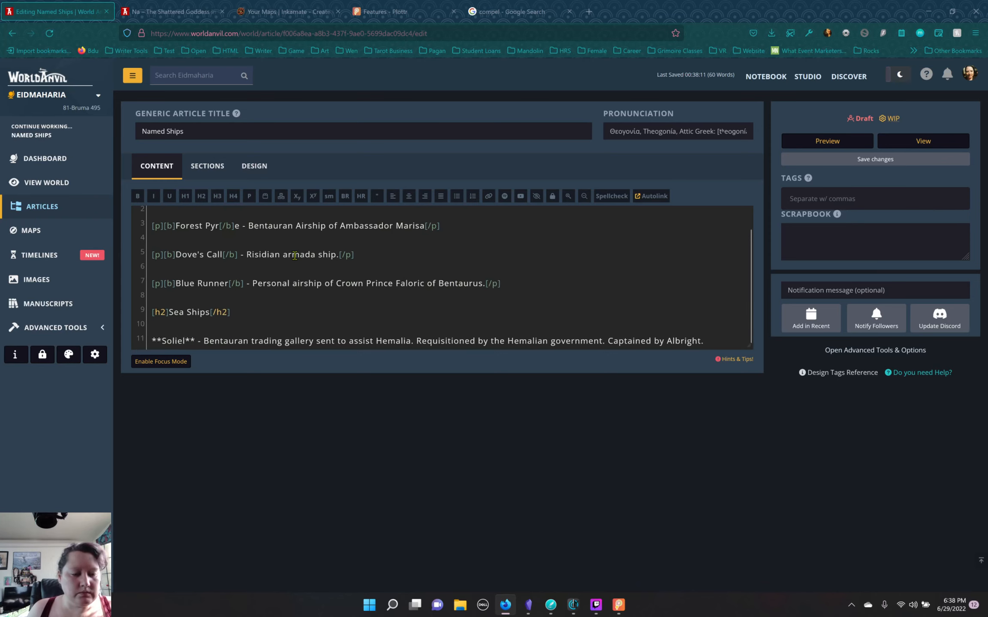
left_click(164, 339)
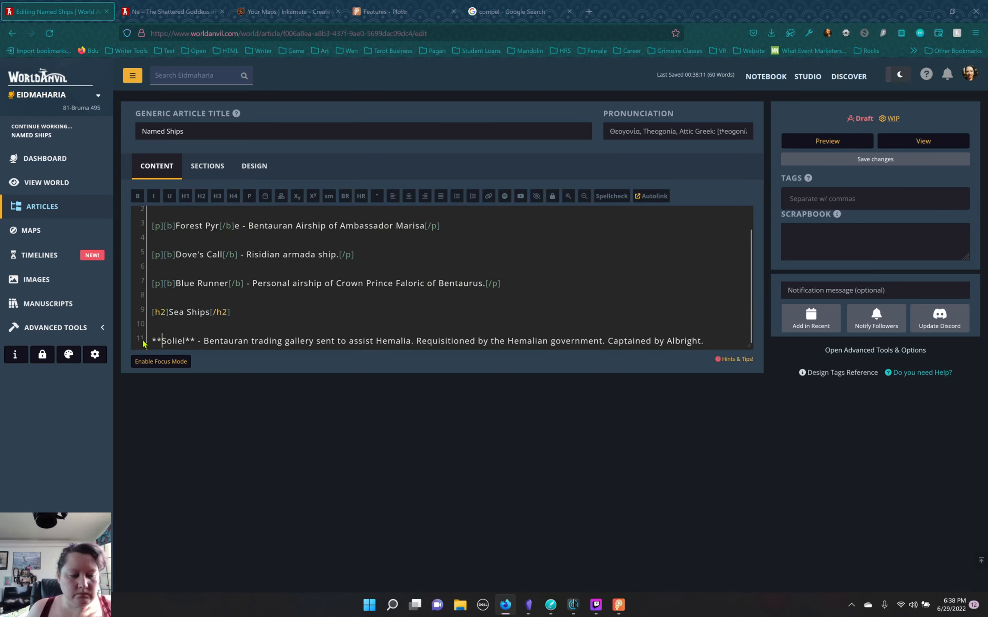
key("BackSpace")
key("BackSpace")
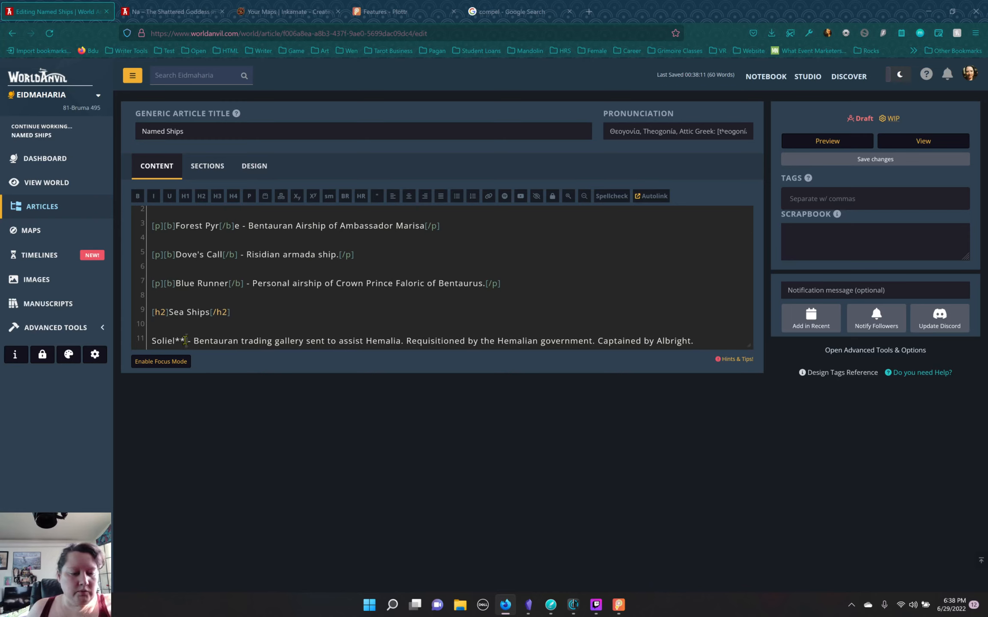
key("BackSpace")
left_click_drag(175, 340, 152, 341)
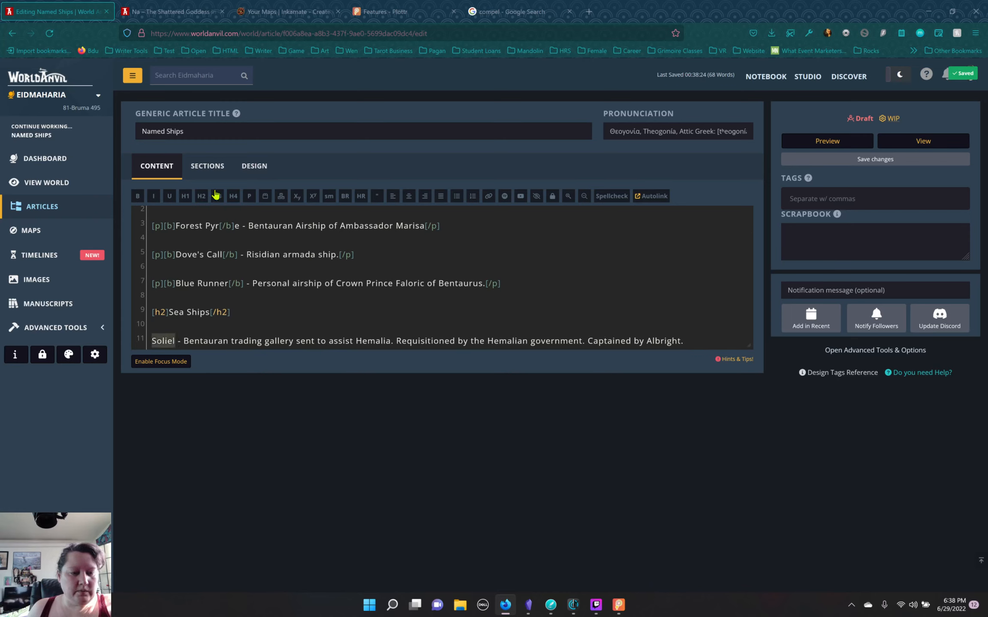
left_click(137, 196)
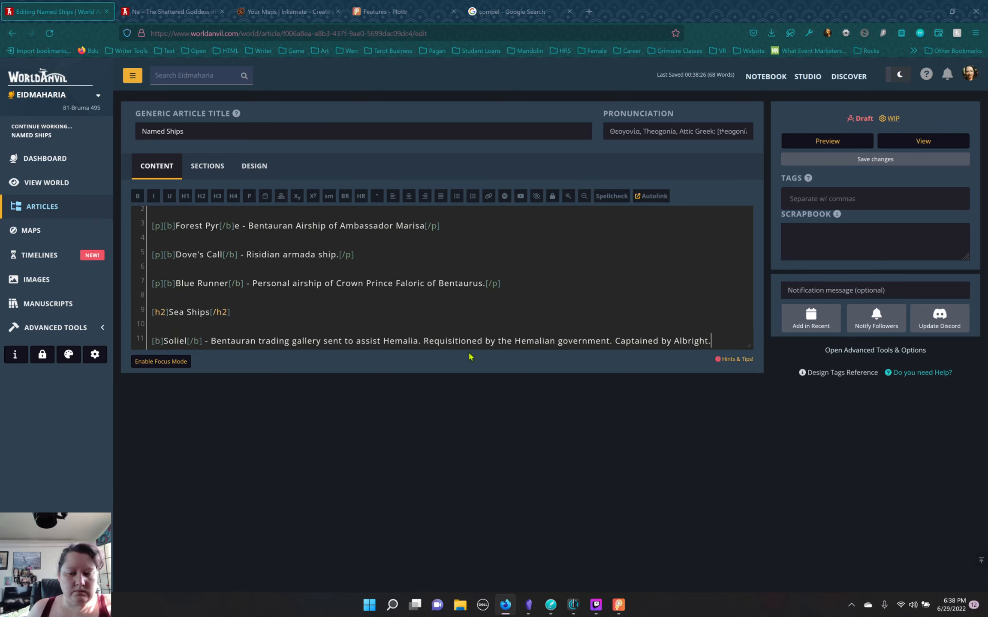
left_click_drag(469, 356, 152, 341)
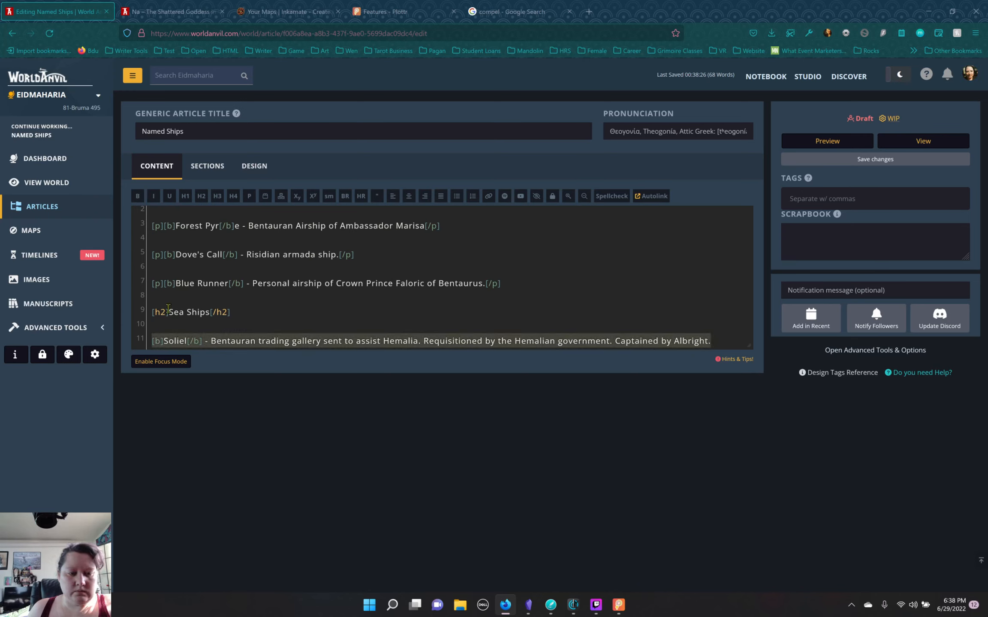
left_click(249, 196)
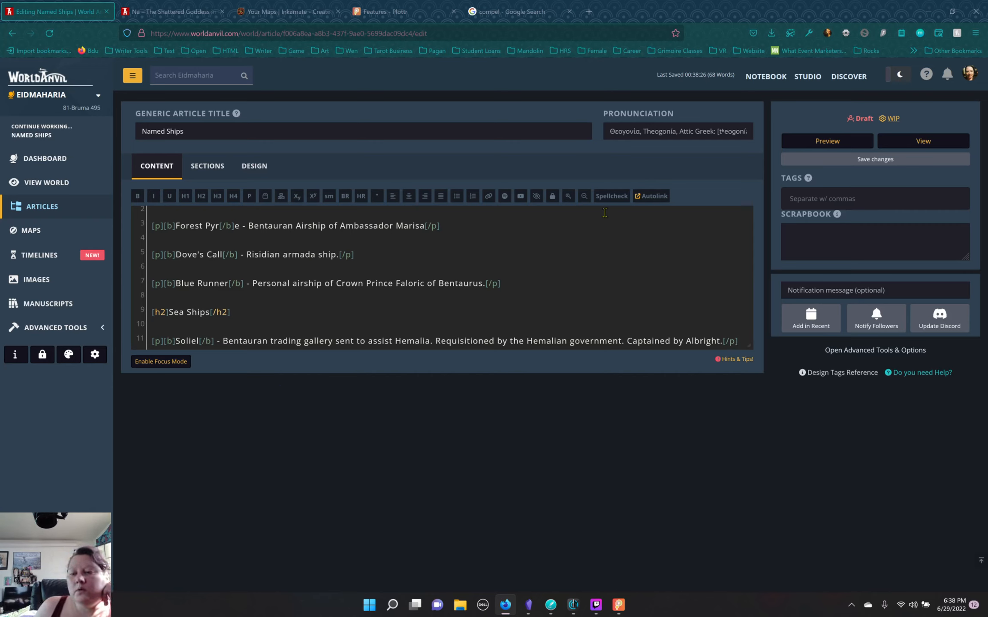
- Save the Named Ships article and set its status to Published and Done
left_click(883, 159)
left_click(870, 119)
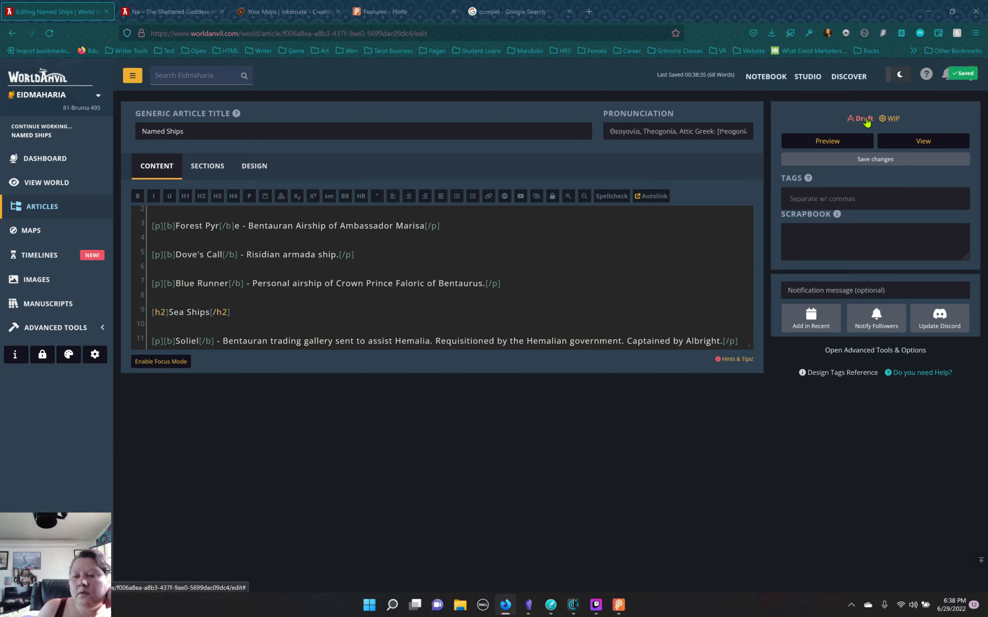
left_click(897, 121)
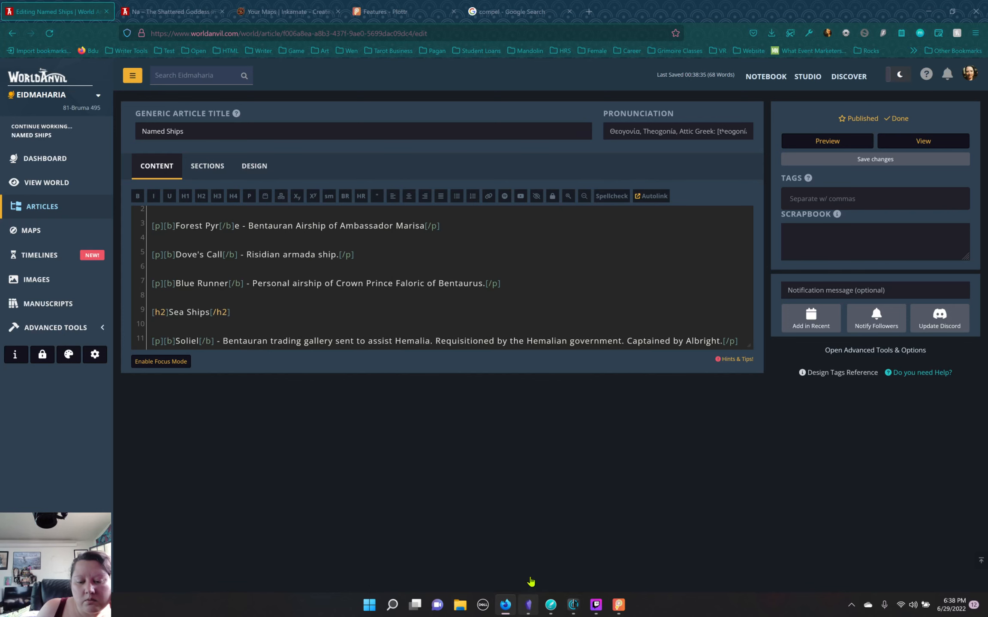
- Switch to Obsidian, look over the folders and notes around Named_Ships, and return to the World Anvil article editor
left_click(528, 604)
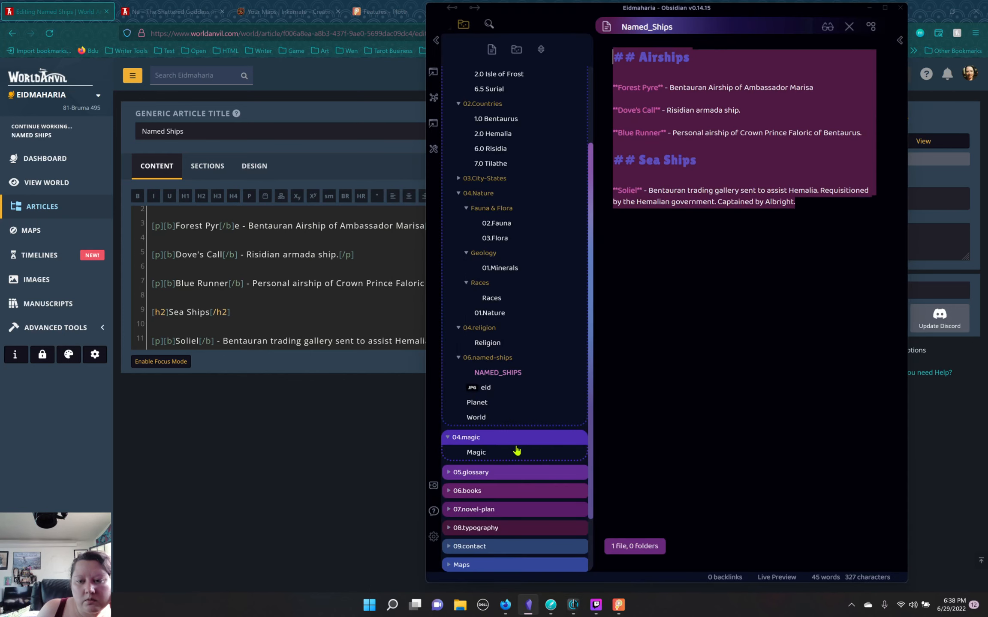
left_click(641, 348)
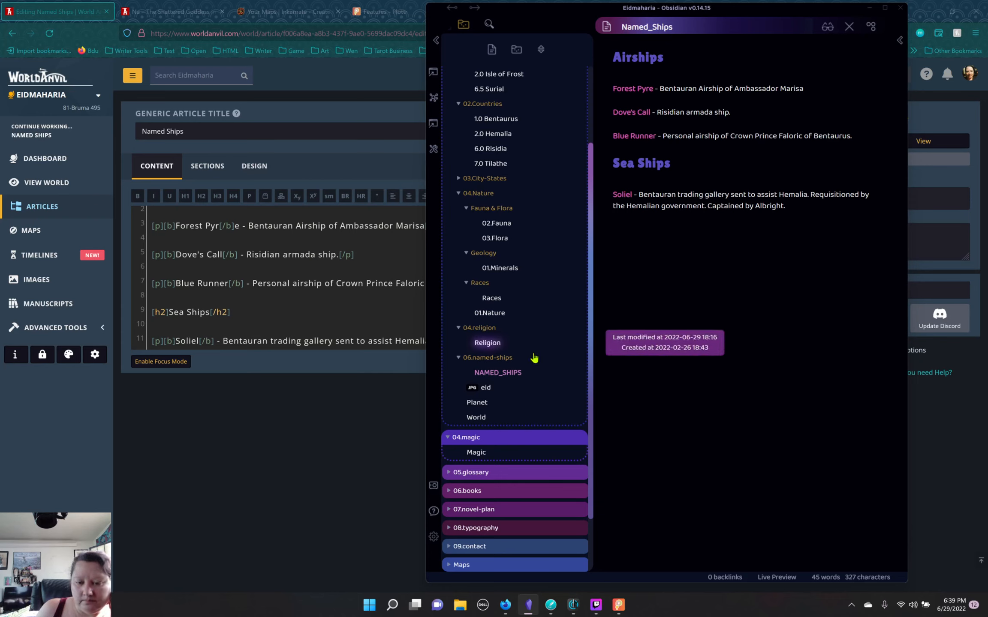
scroll(516, 334, "up", 3)
scroll(528, 330, "down", 5)
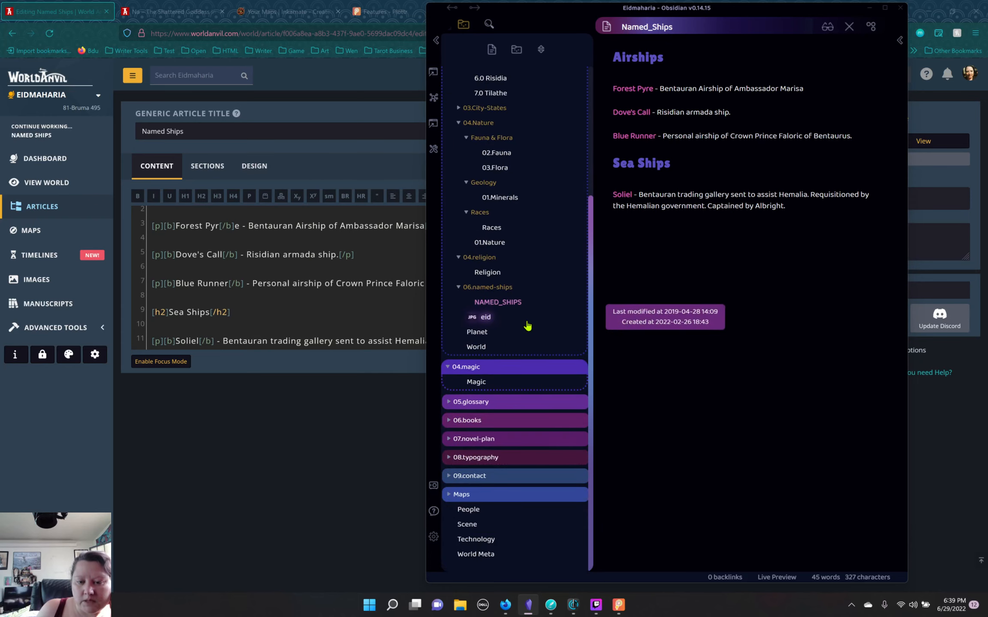
scroll(532, 326, "up", 4)
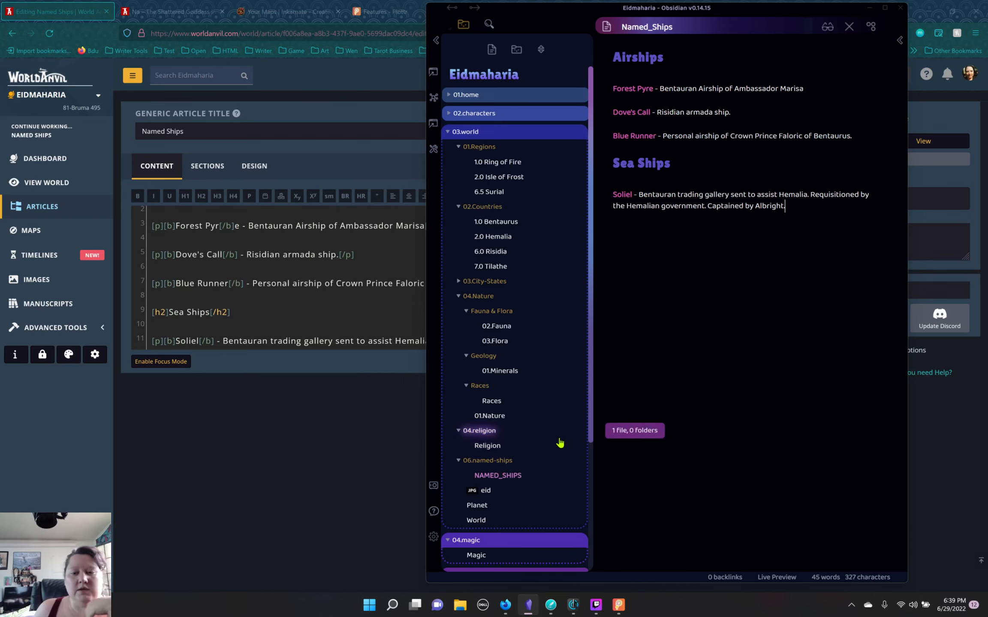
left_click(225, 263)
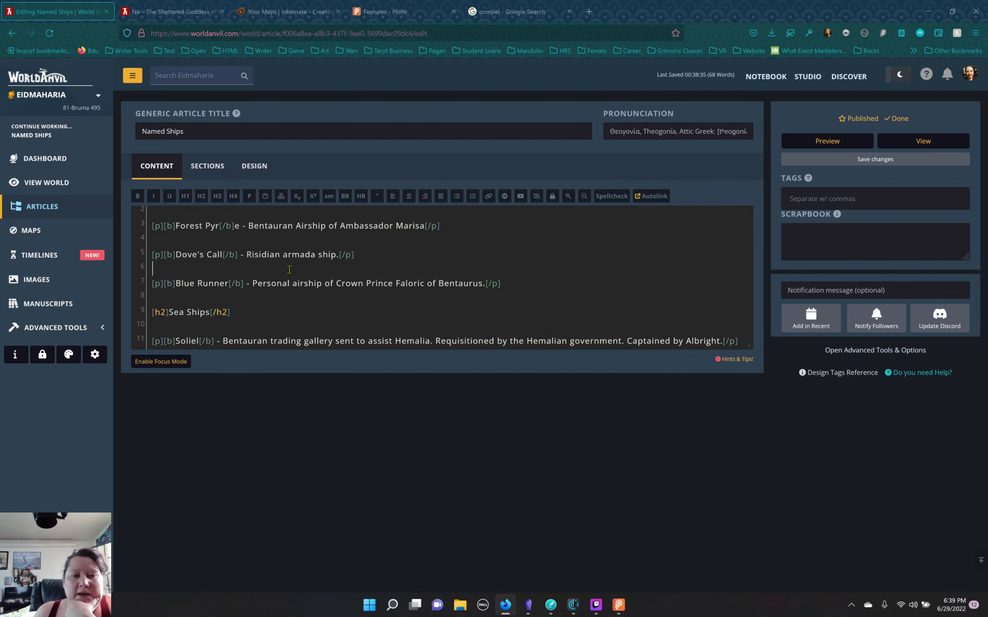
- Reload the published Na article and open Named Ships from World Encyclopedia > Ships: Air & Sea in its World Codex
left_click(175, 13)
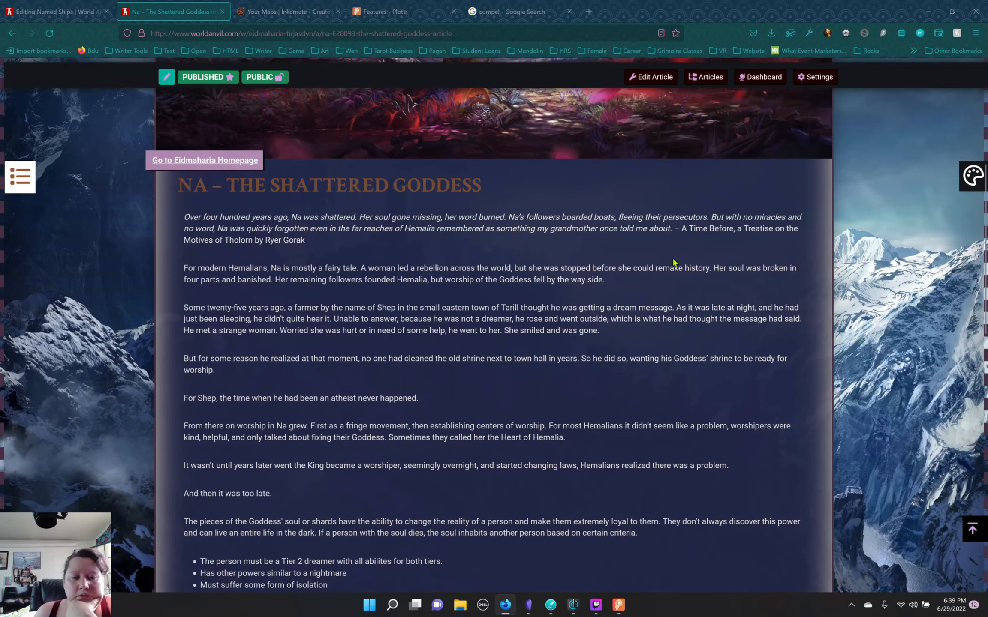
key("F5")
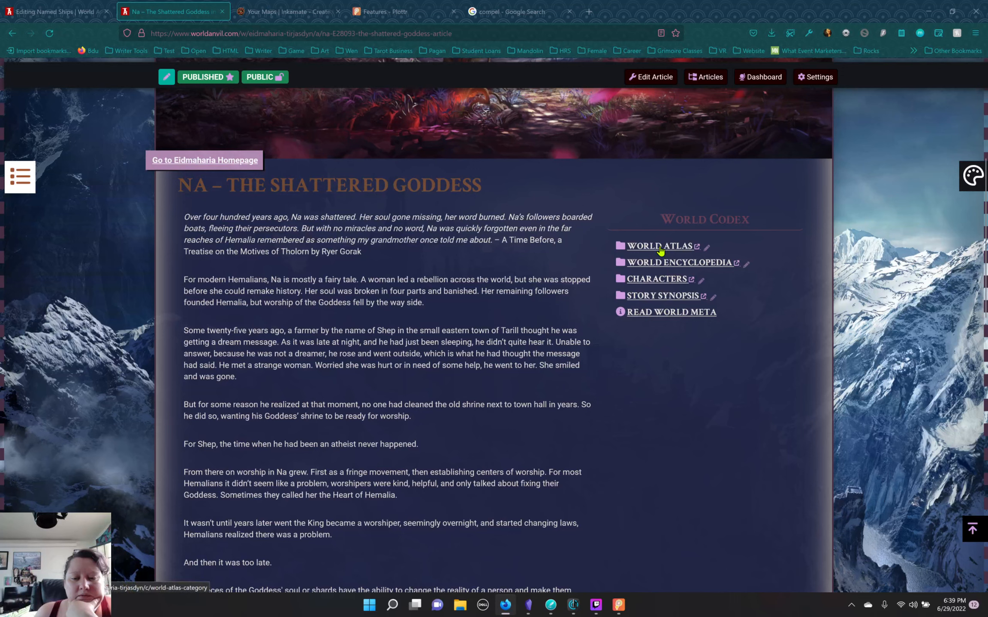
left_click(660, 248)
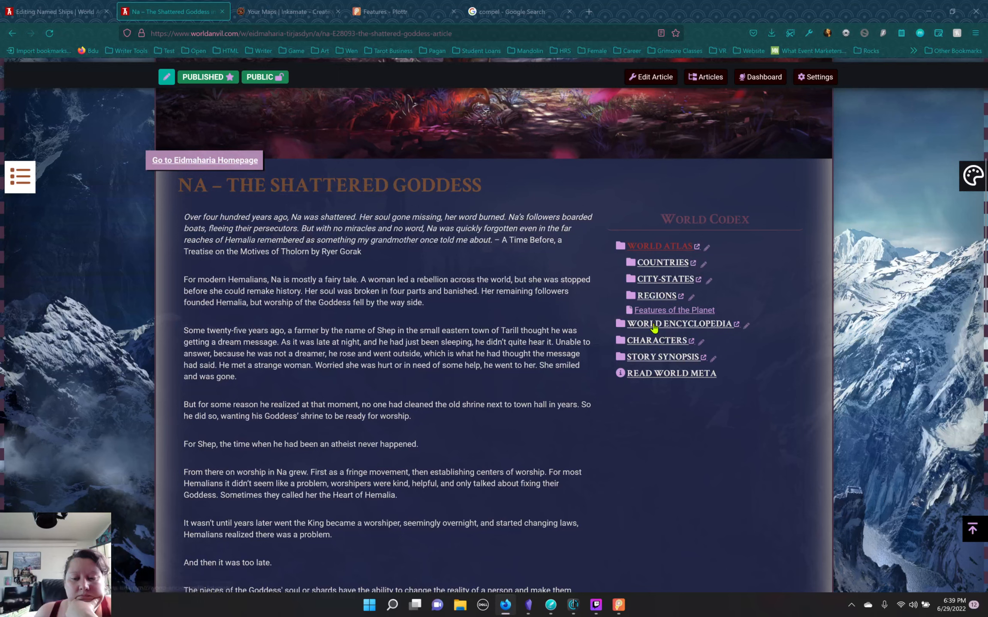
left_click(658, 327)
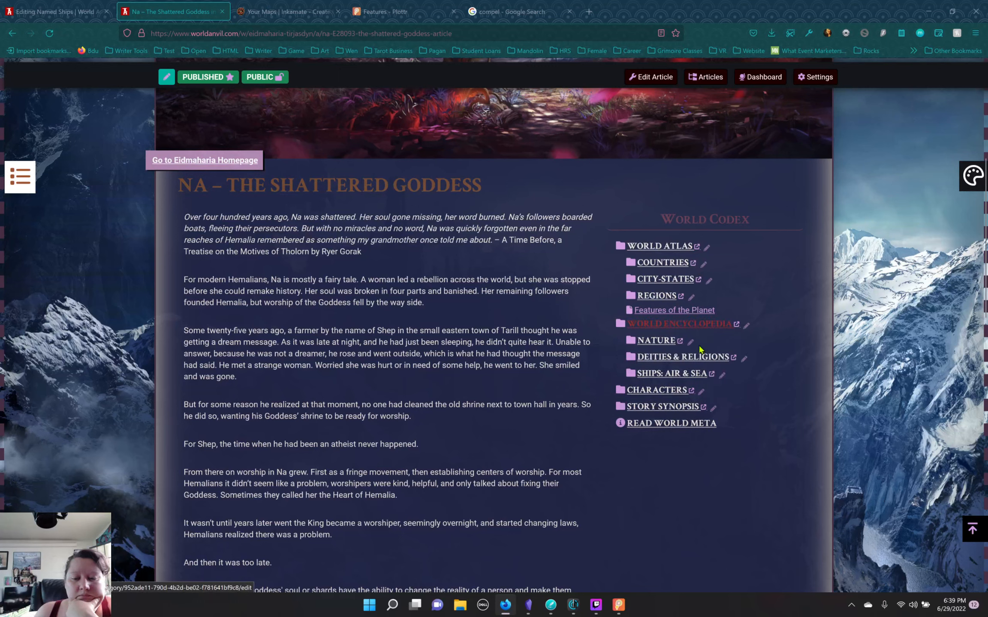
left_click(662, 374)
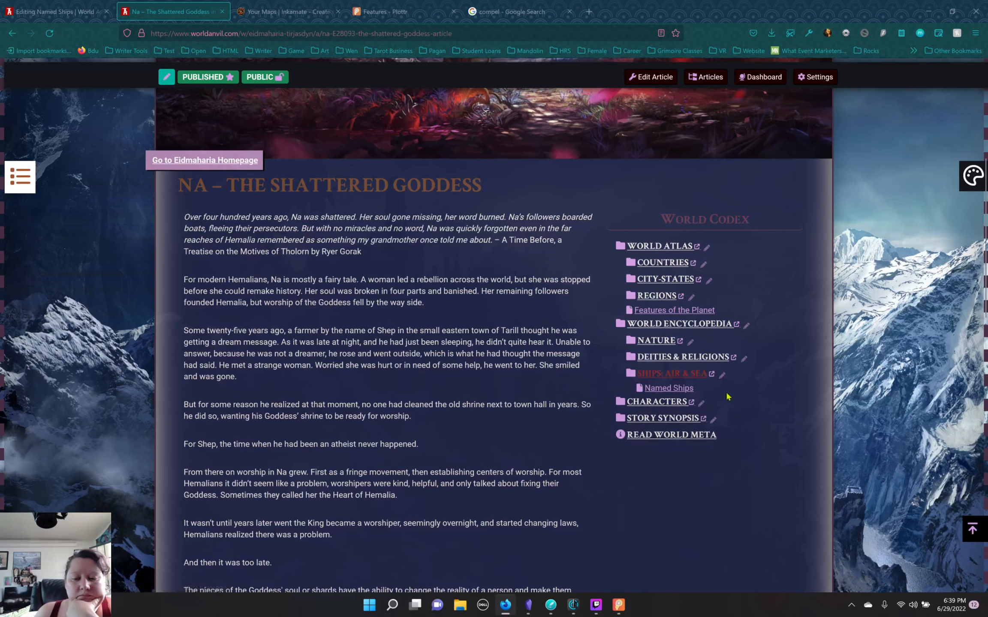
left_click(663, 391)
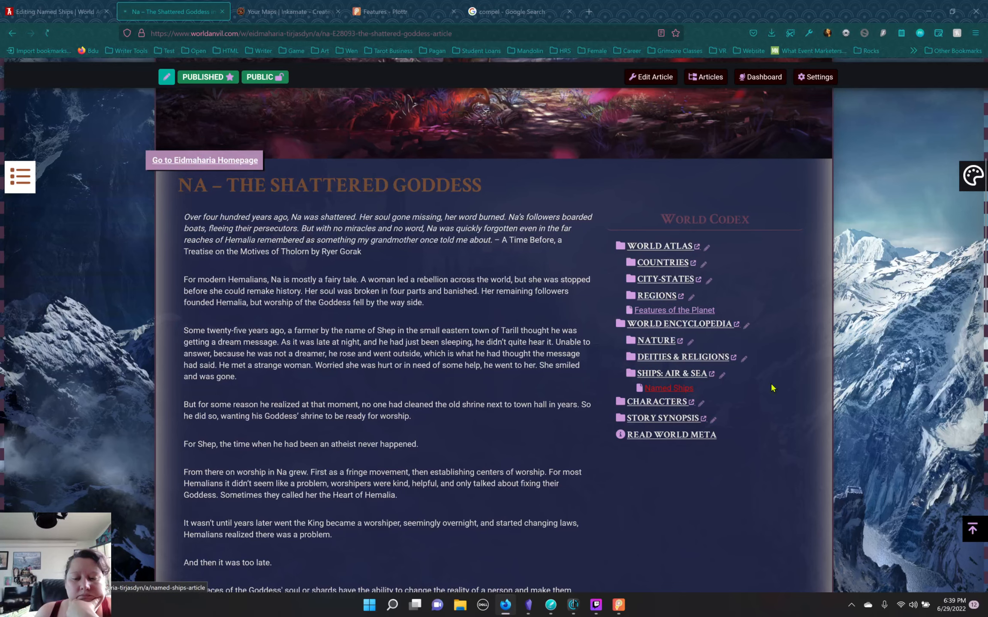
scroll(396, 379, "down", 5)
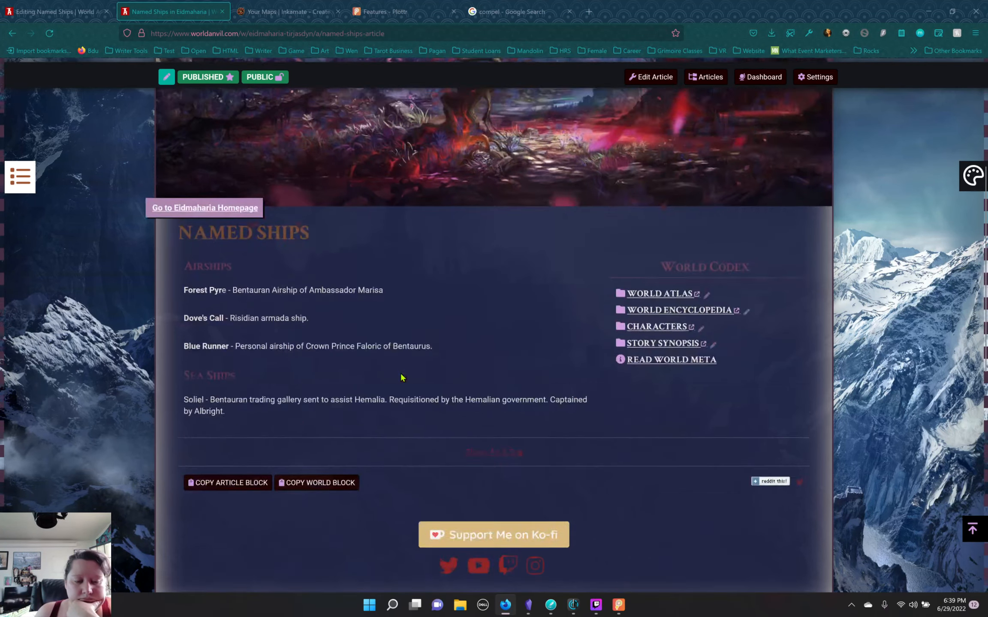
- Copy the published Named Ships text from Airships through the Soliel entry and replace the Obsidian Named_Ships note's content with it
left_click_drag(226, 329, 184, 184)
key("ctrl+c")
left_click(528, 605)
key("ctrl+v")
- Remove the surplus blank lines below the Airships heading and between the three airship entries in the Named_Ships note
left_click(635, 86)
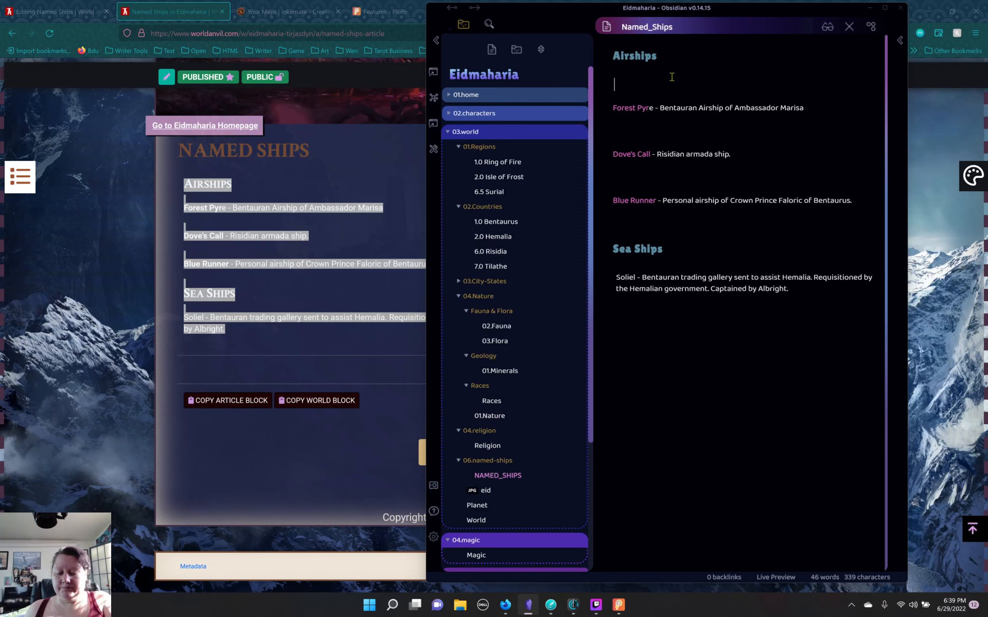
key("Delete")
left_click(627, 110)
key("Delete")
key("Delete")
key("Delete")
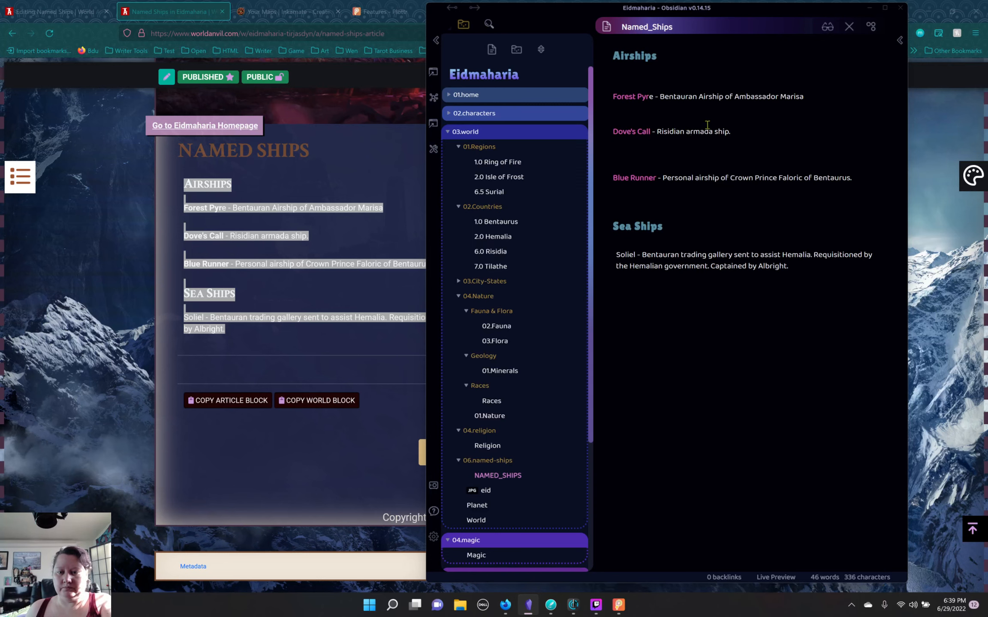
left_click(627, 136)
key("Delete")
key("Delete")
key("Delete")
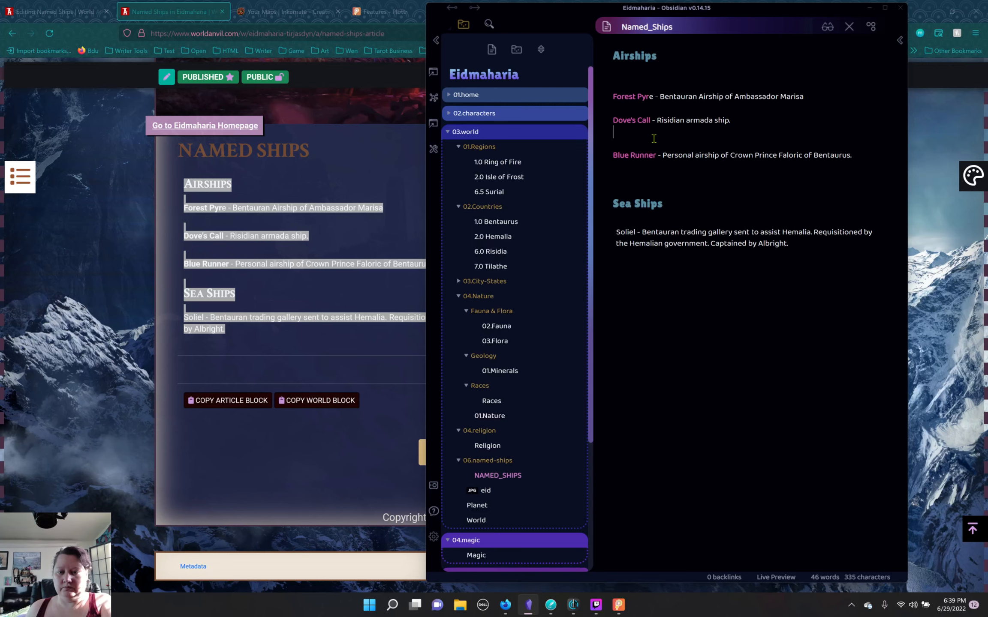
- Move the final "e" of Forest Pyre inside its bold markers so only the full ship name is bold
left_click(649, 96)
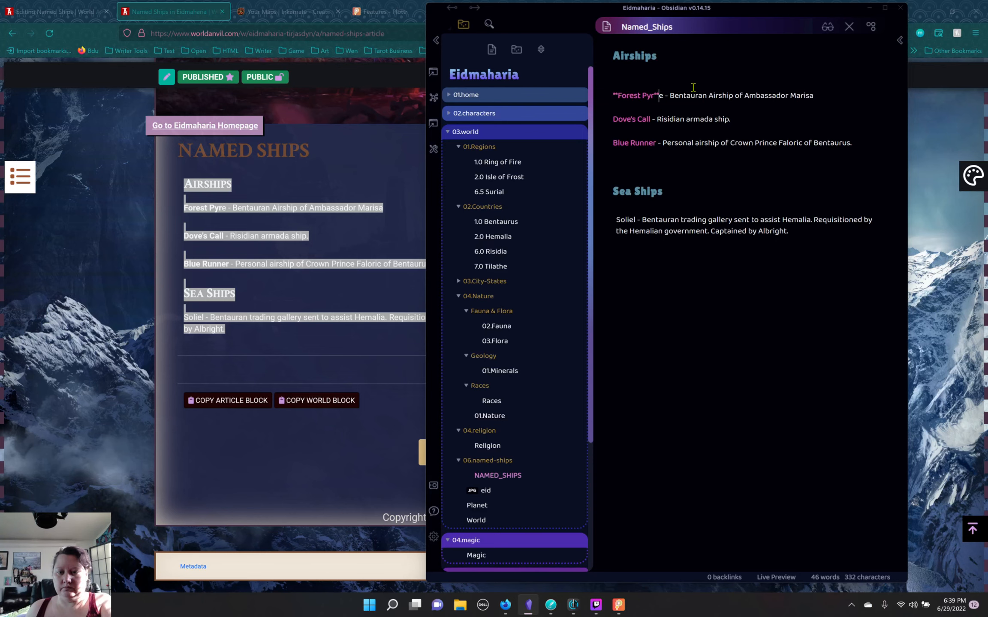
key("Delete")
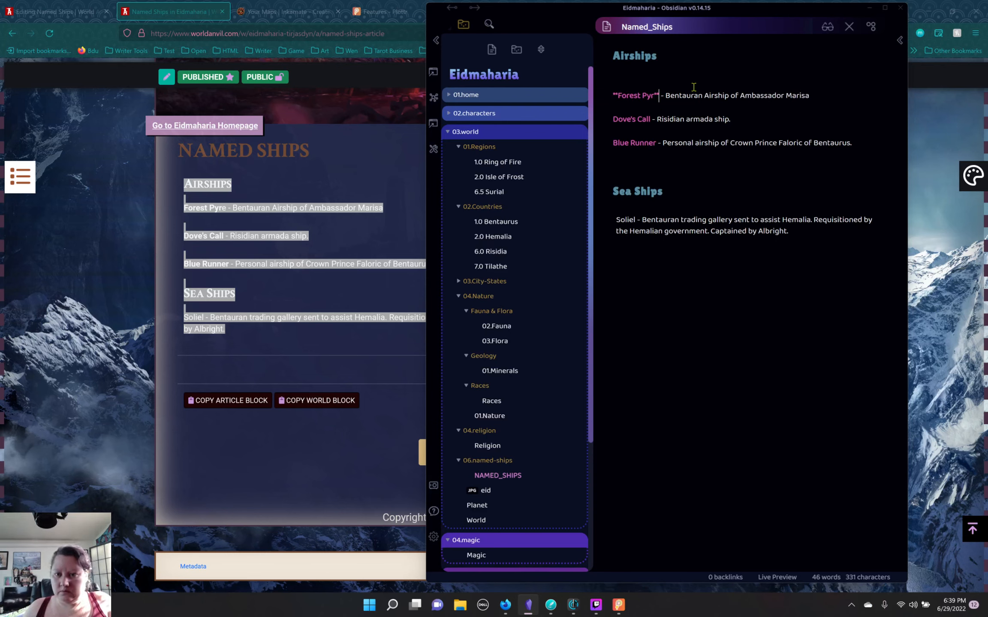
left_click(646, 97)
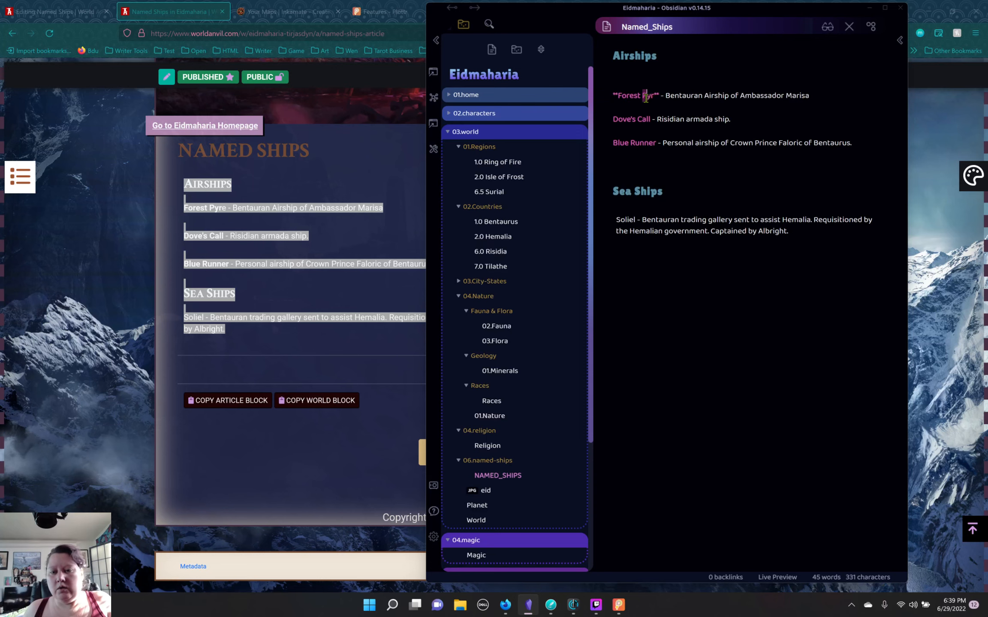
left_click(655, 95)
type("e")
left_click(687, 153)
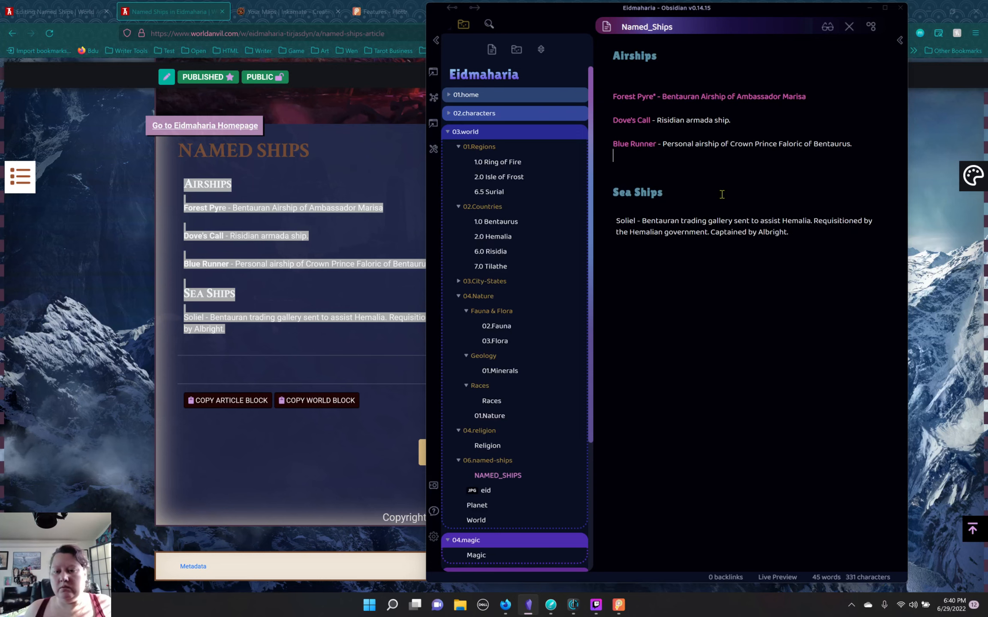
left_click(635, 113)
key("Up")
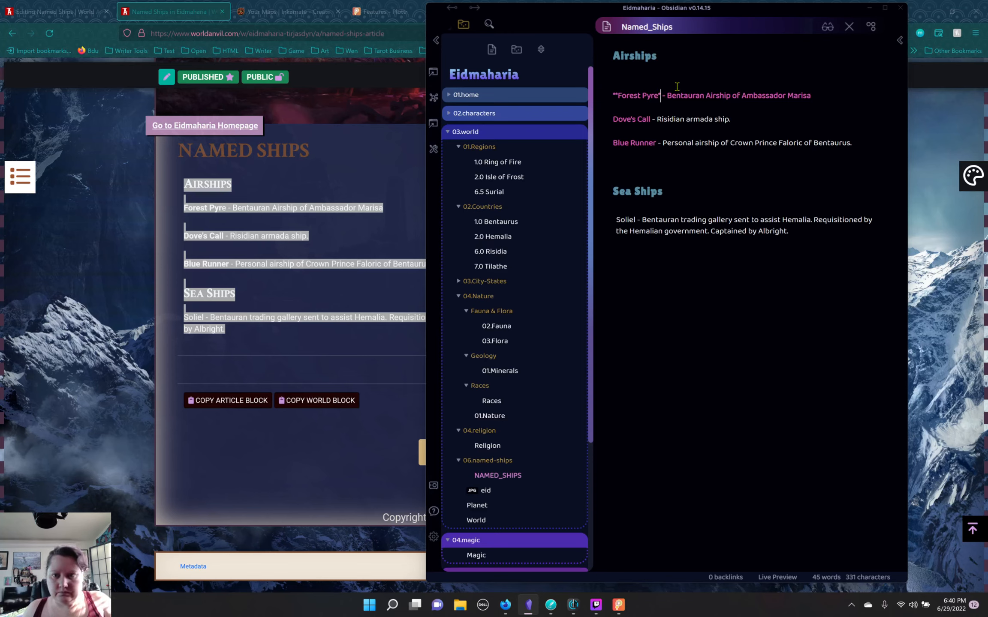
type("*")
left_click(668, 232)
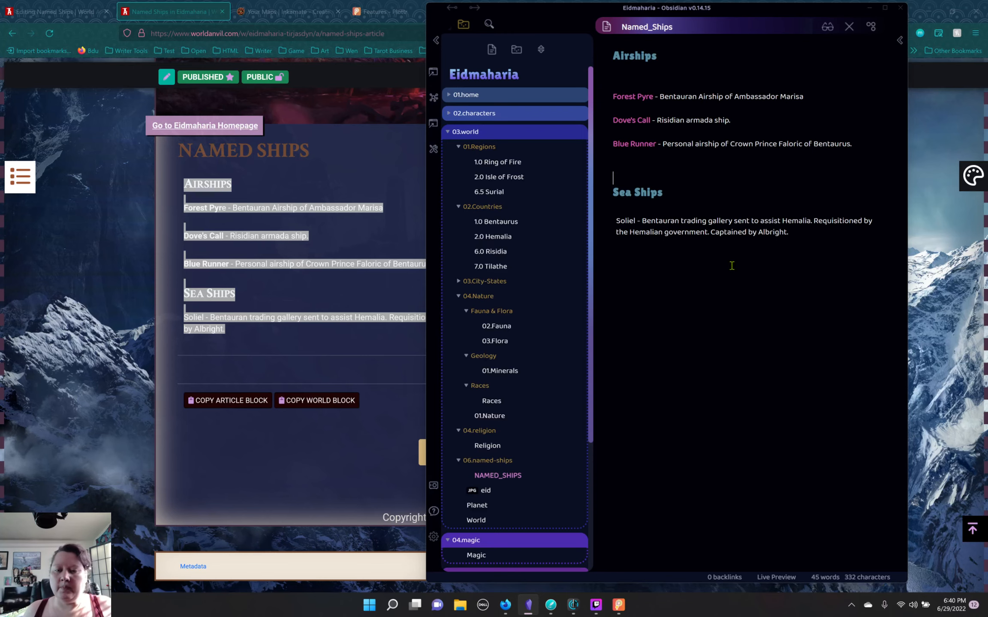
- Remove the stray space before the Soliel entry under Sea Ships and make the ship name Soliel bold
left_click(636, 221)
left_click_drag(635, 220, 596, 223)
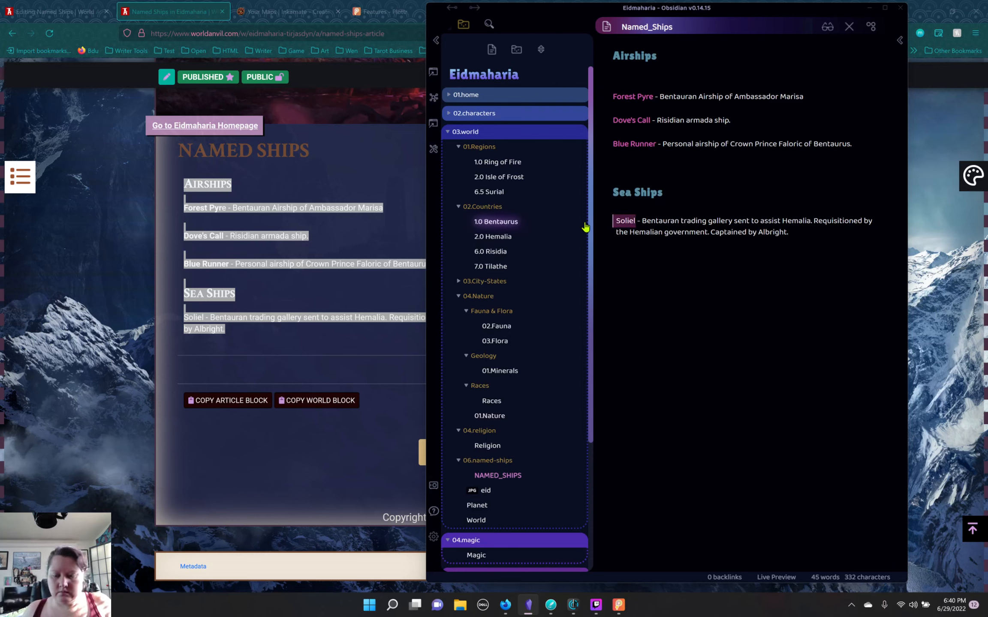
left_click(618, 223)
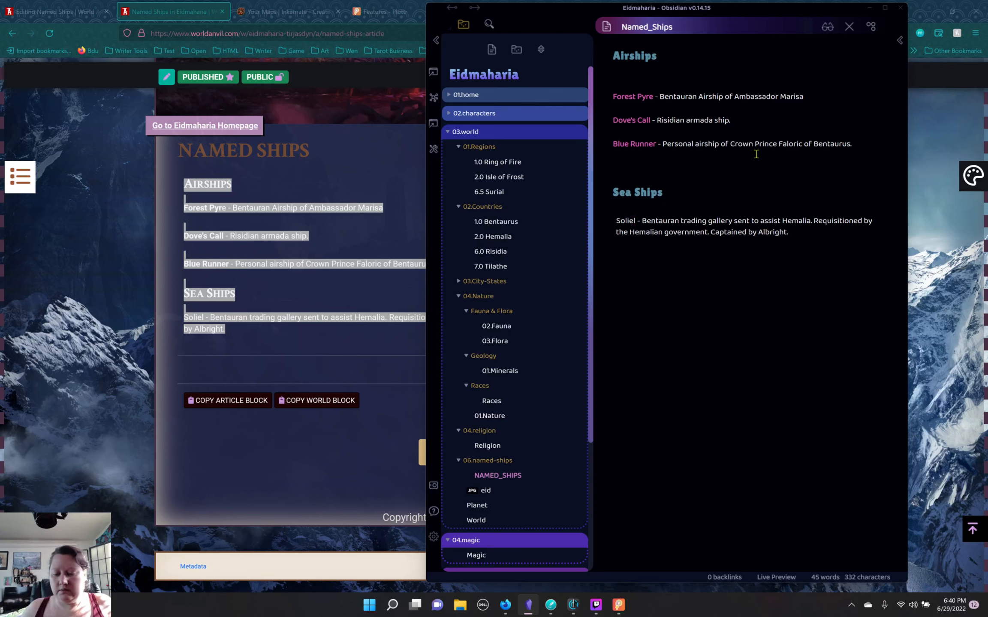
key("BackSpace")
key("BackSpace")
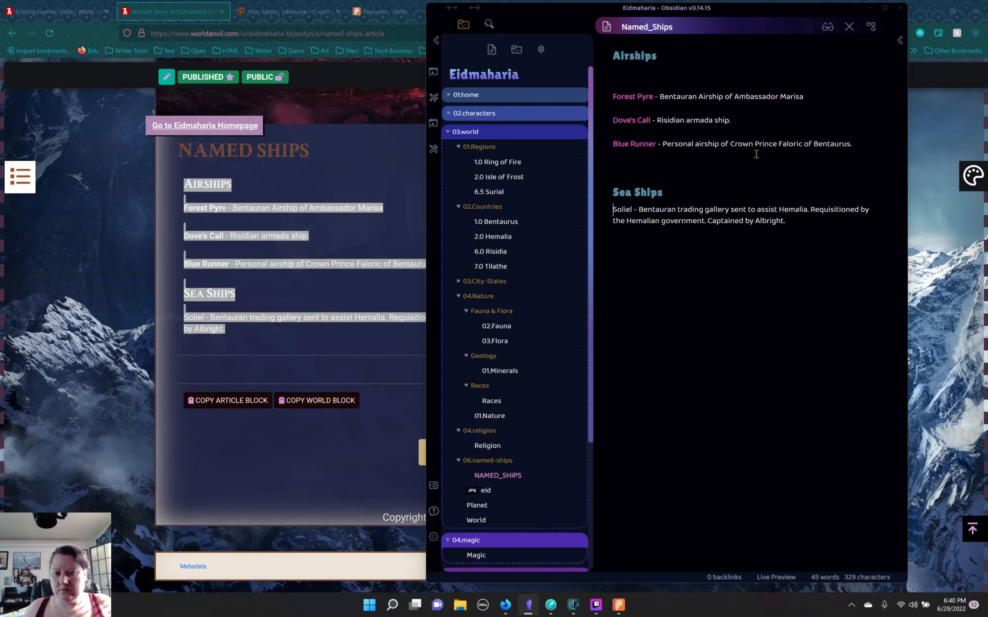
double_click(621, 221)
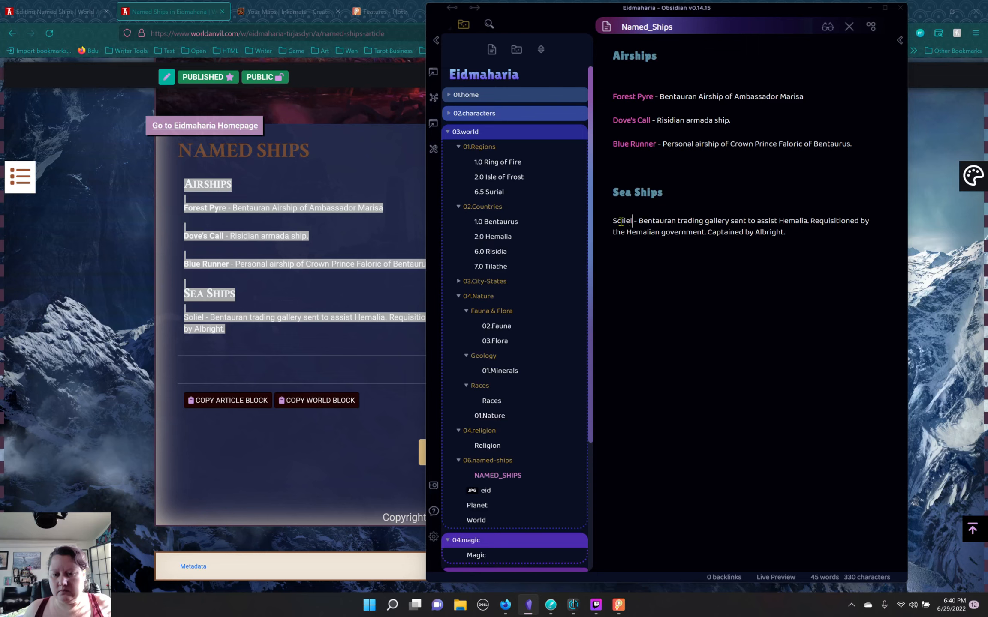
key("ctrl+b")
left_click(672, 301)
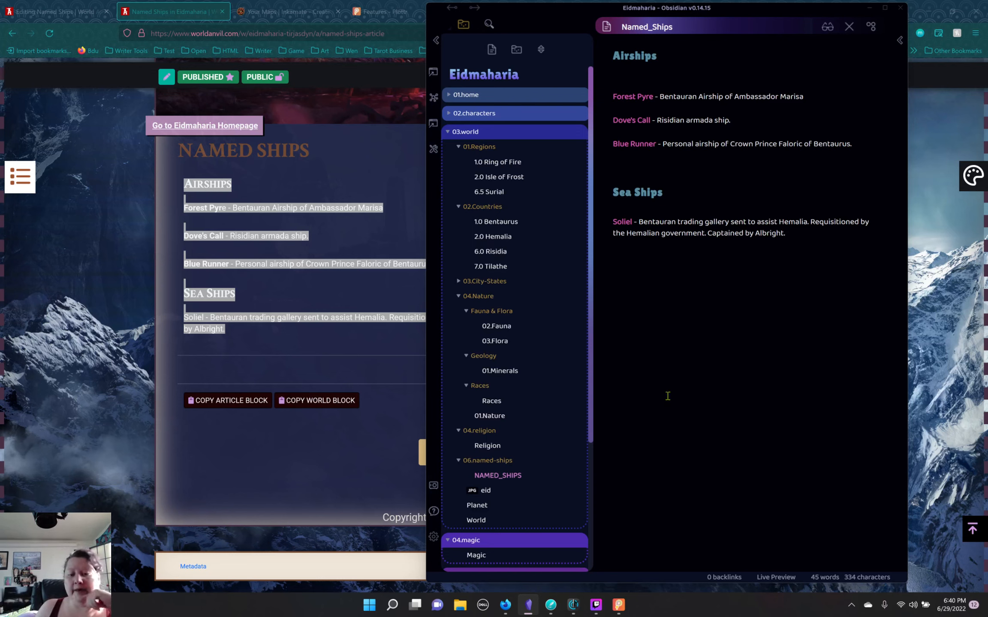
- Look through the 01.Minerals, 03.Flora, 02.Fauna and Races notes, and collapse the Fauna & Flora, Geology and Races folders
left_click(502, 371)
left_click(499, 342)
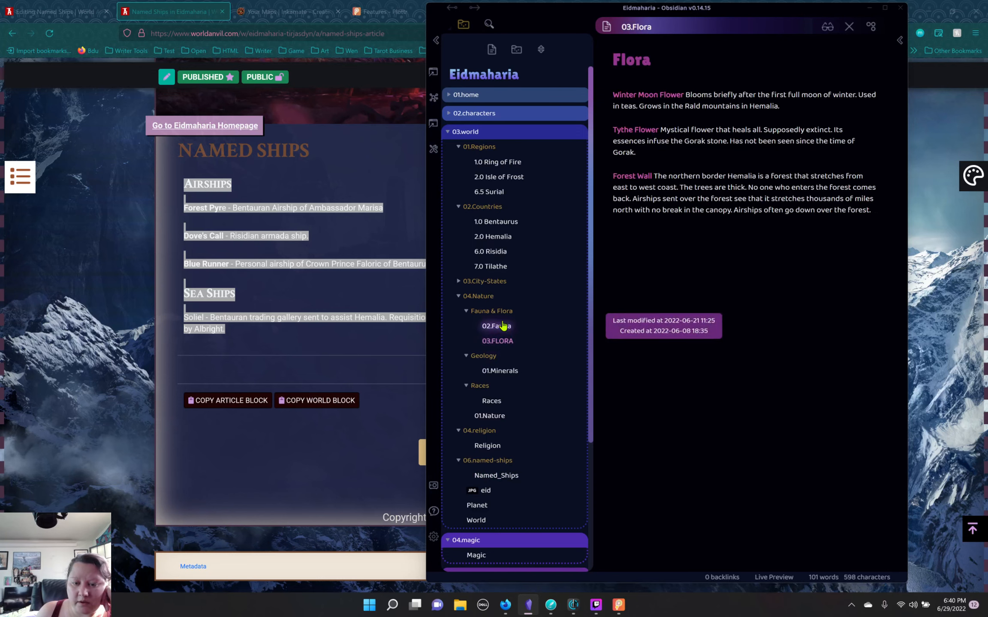
left_click(504, 327)
left_click(492, 400)
left_click(492, 311)
left_click(483, 326)
left_click(479, 341)
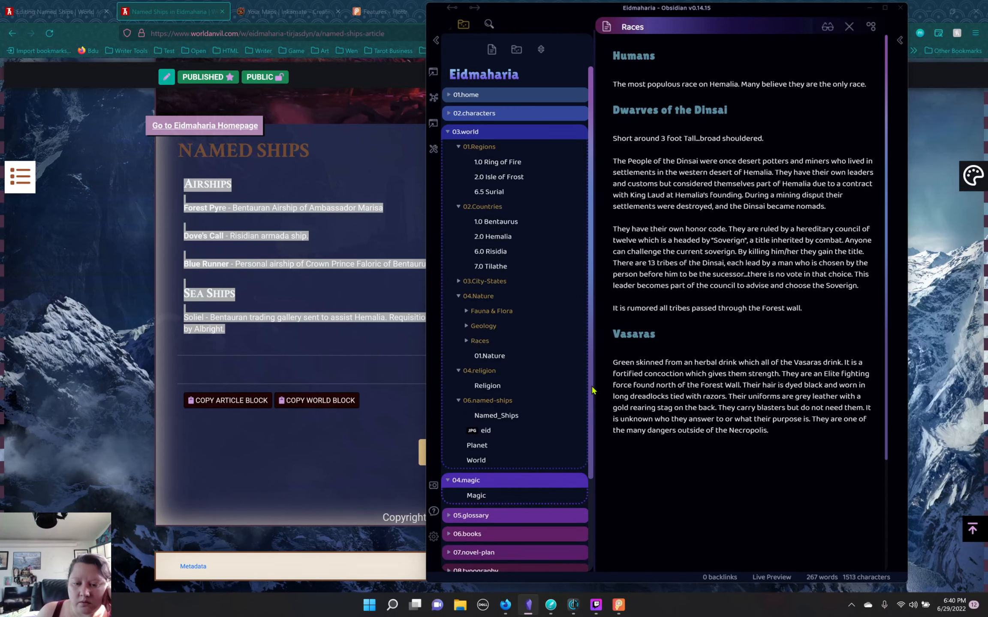
- Read through the 01.Nature note and open 01.Minerals in the Geology folder, collapsing that folder again
left_click(489, 355)
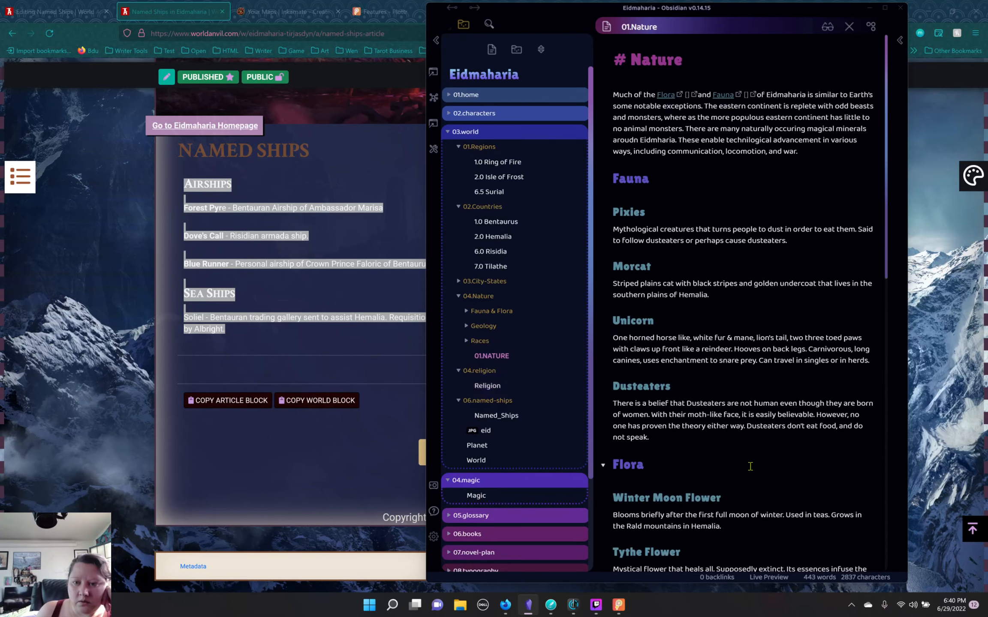
scroll(751, 466, "down", 15)
scroll(747, 459, "up", 9)
left_click(483, 326)
left_click(497, 340)
left_click(467, 326)
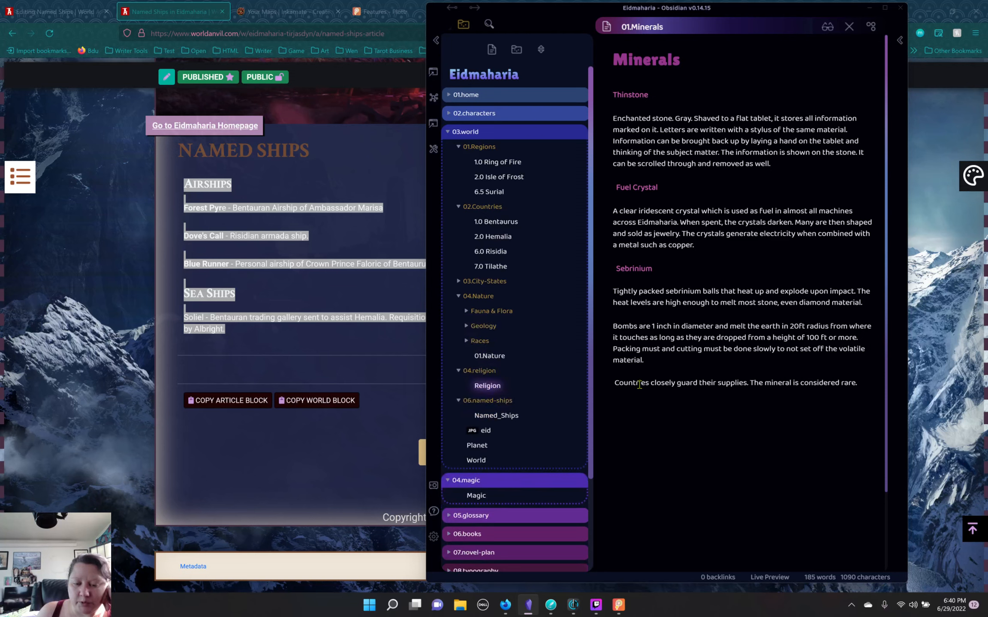
- Collapse the 06.named-ships, 04.religion, 04.Nature, 02.Countries, 01.Regions and 03.world folders
left_click(459, 400)
left_click(459, 370)
left_click(458, 296)
left_click(458, 206)
left_click(459, 146)
left_click(447, 132)
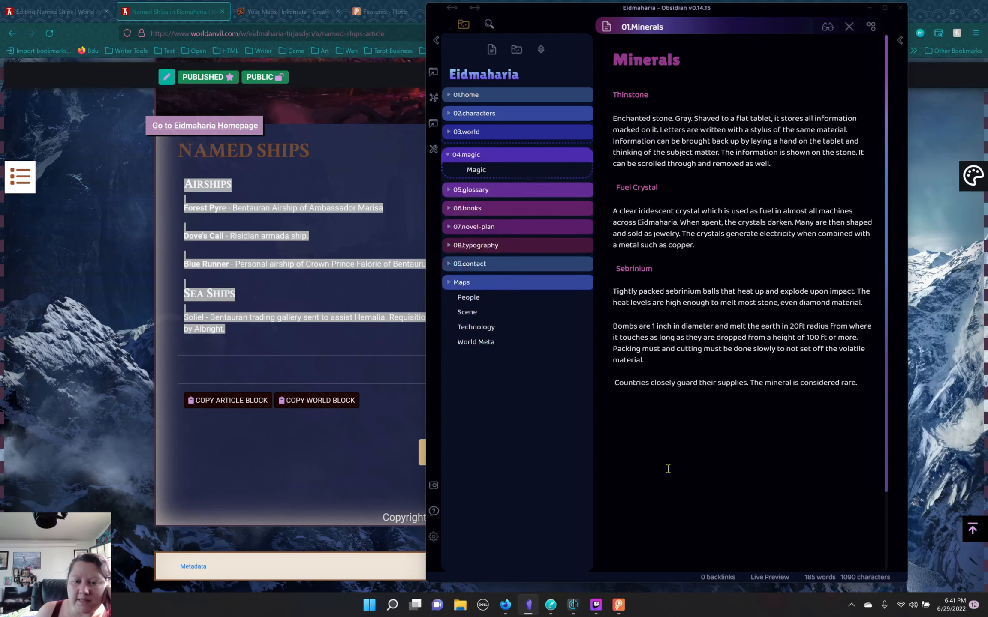
- Open the Magic note in 04.magic and look through its sections on dreaming, dreamfire and other magic
left_click(483, 171)
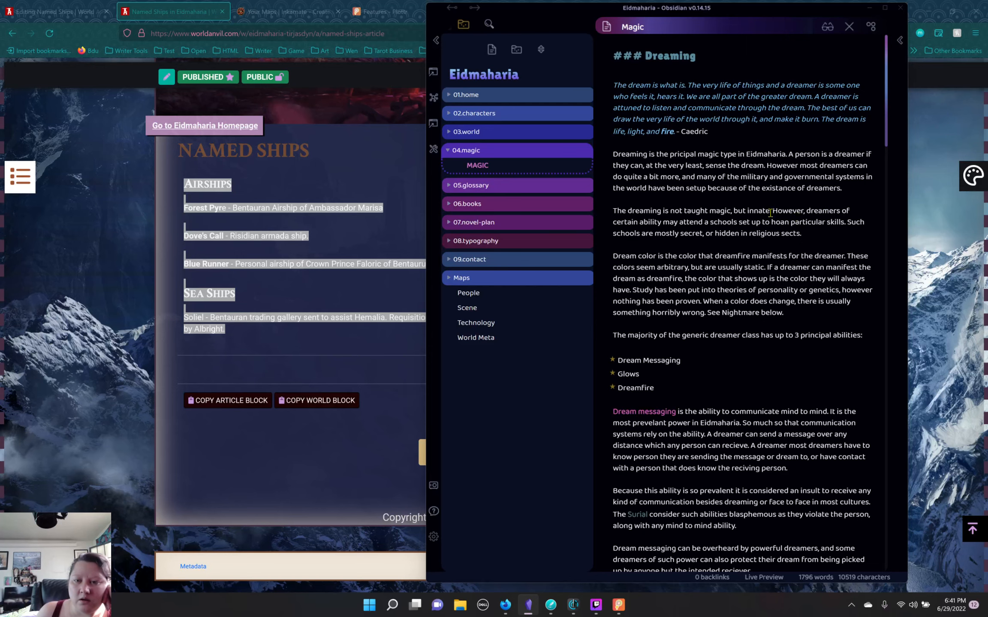
left_click(730, 198)
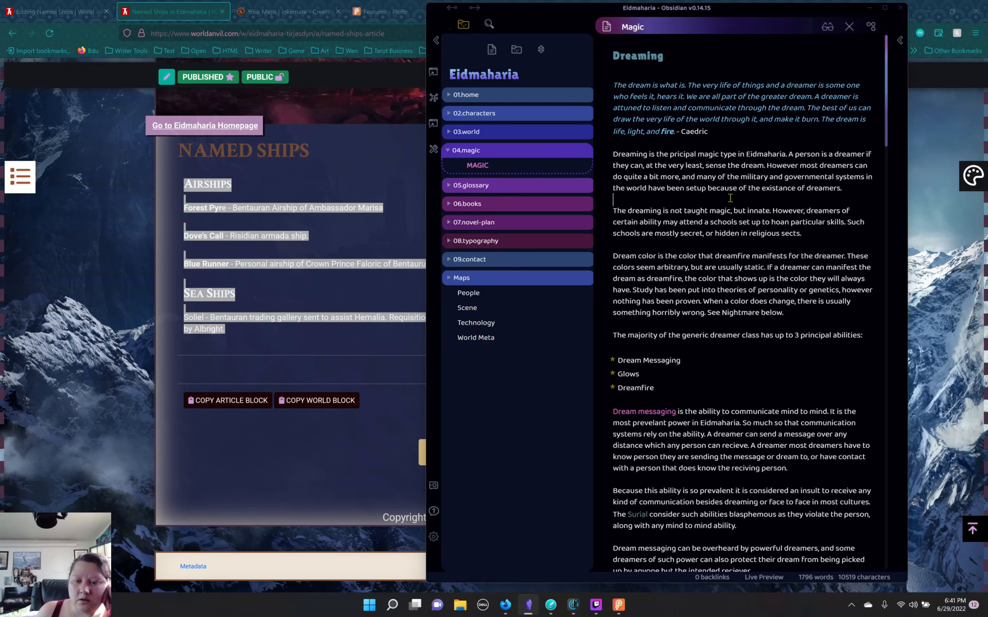
scroll(803, 349, "down", 5)
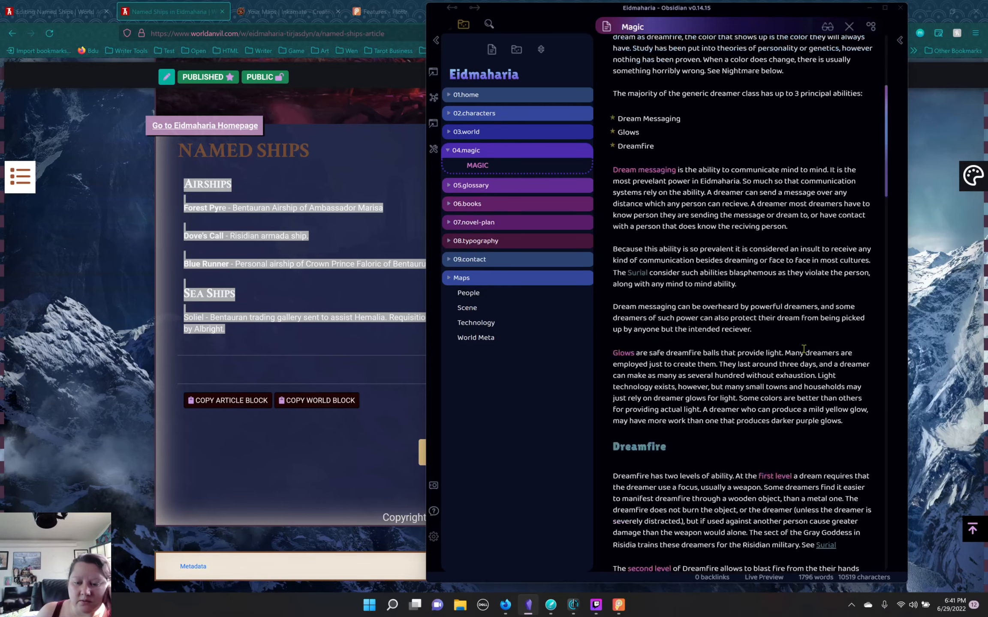
scroll(803, 349, "down", 5)
scroll(803, 348, "down", 10)
scroll(804, 348, "up", 6)
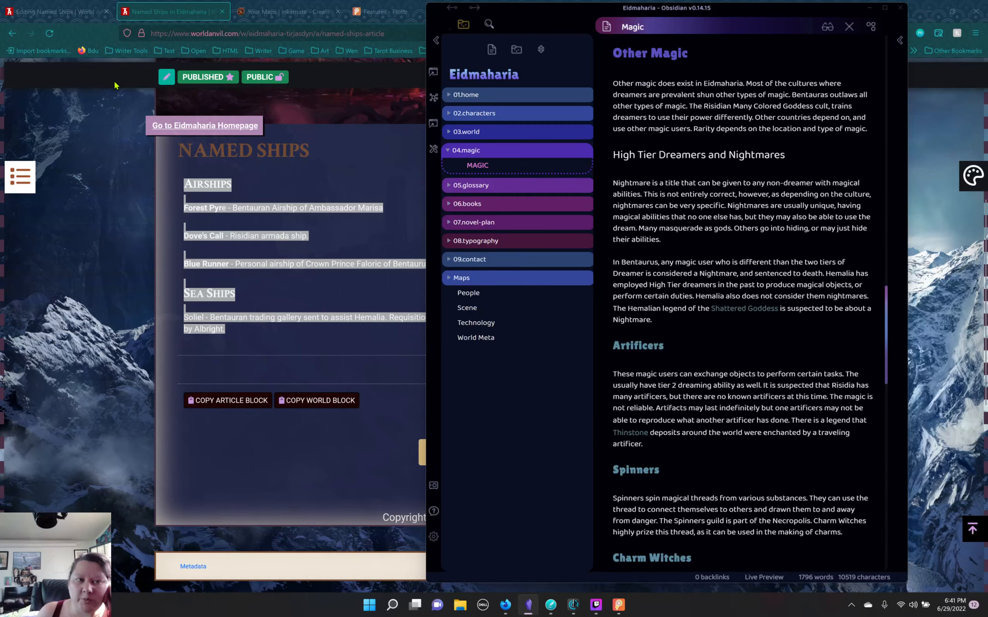
- Switch to the World Anvil editor and open the Magic category under World Encyclopedia in the world's articles
left_click(41, 13)
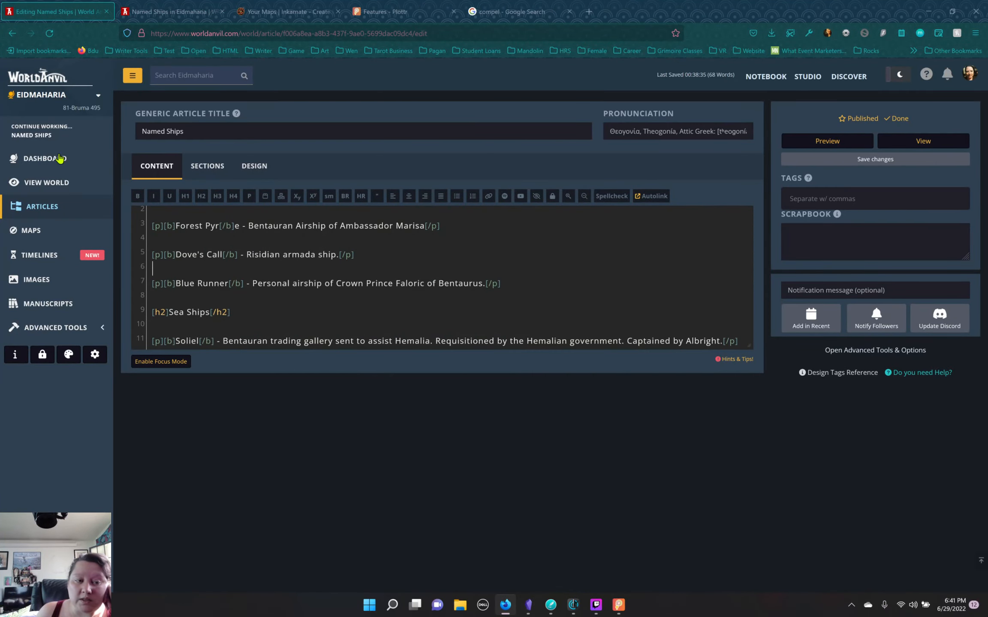
left_click(40, 215)
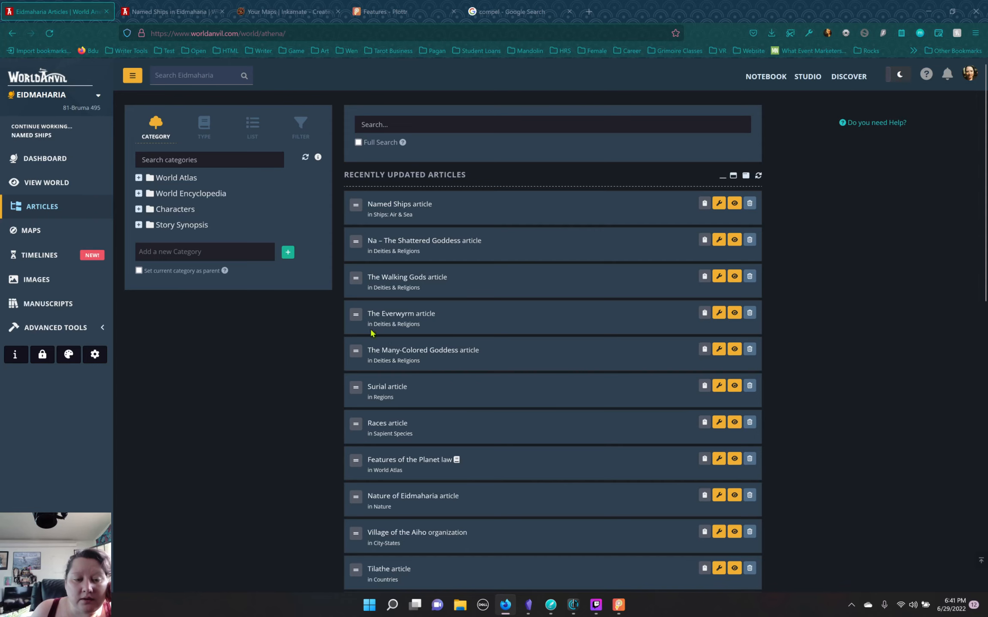
left_click(139, 194)
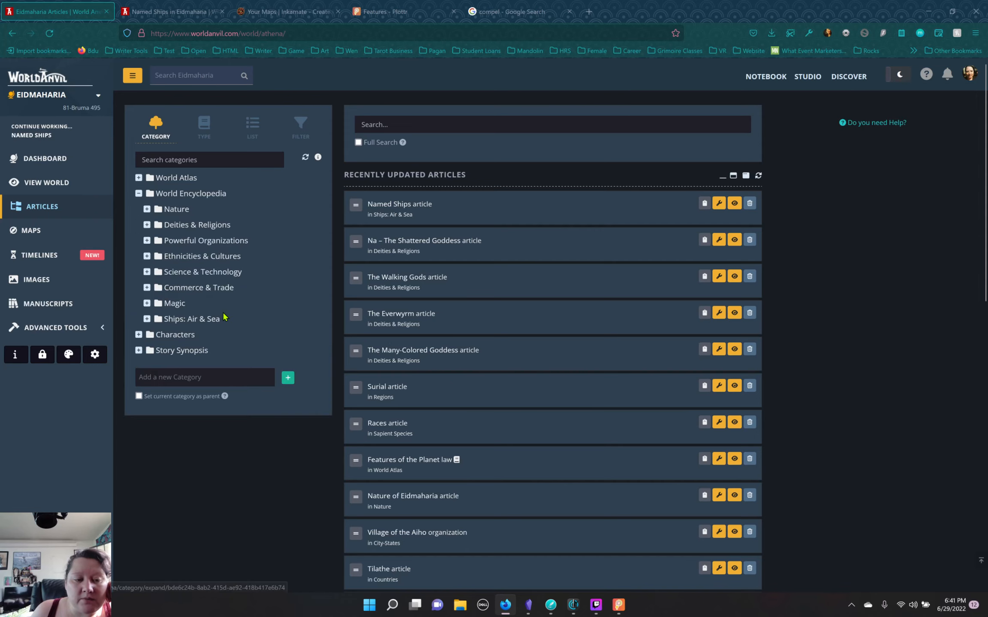
left_click(176, 306)
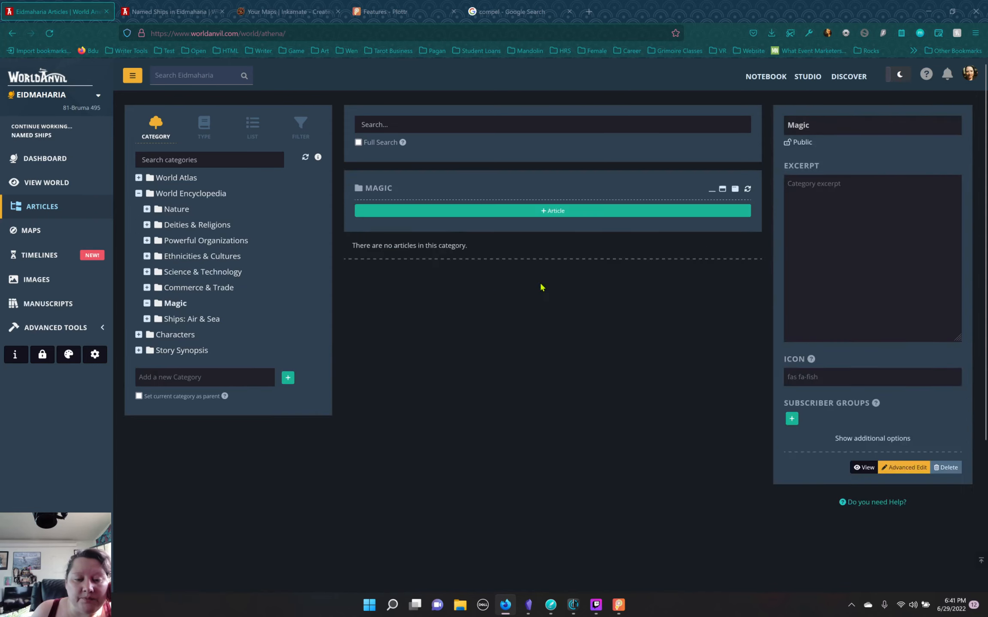
- Create a public generic draft article titled "Magic: The Dreaming" in the Magic category and open it for editing
left_click(553, 210)
type("Mag")
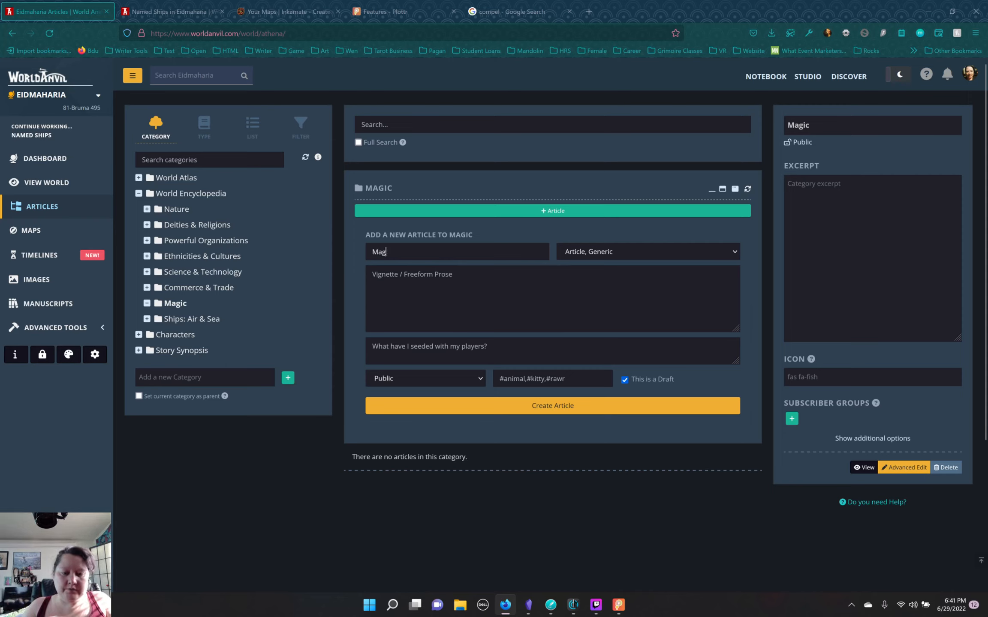
type("ic: The")
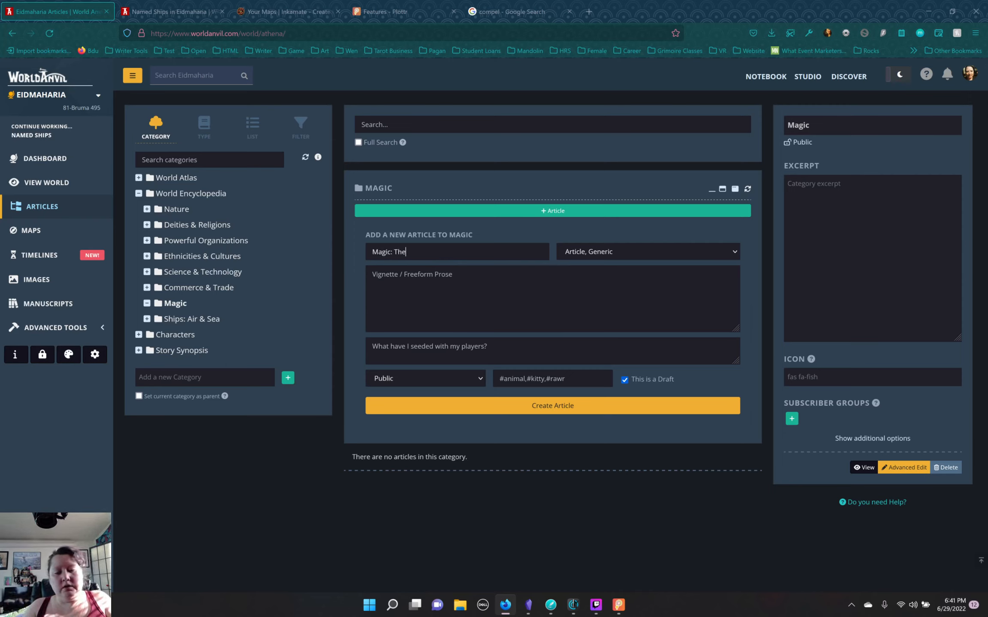
type(" Dreaming")
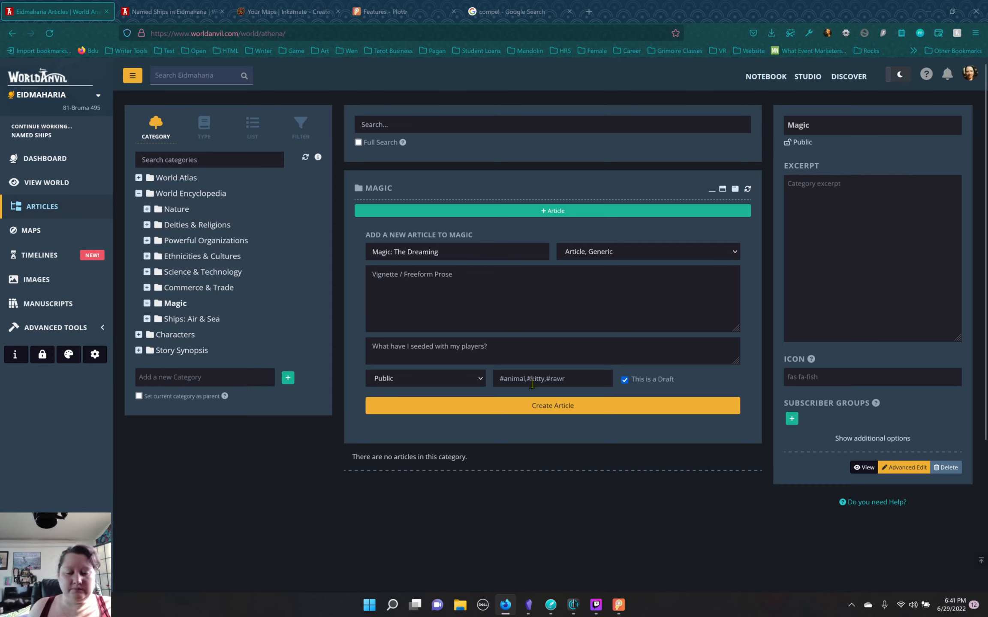
left_click(551, 408)
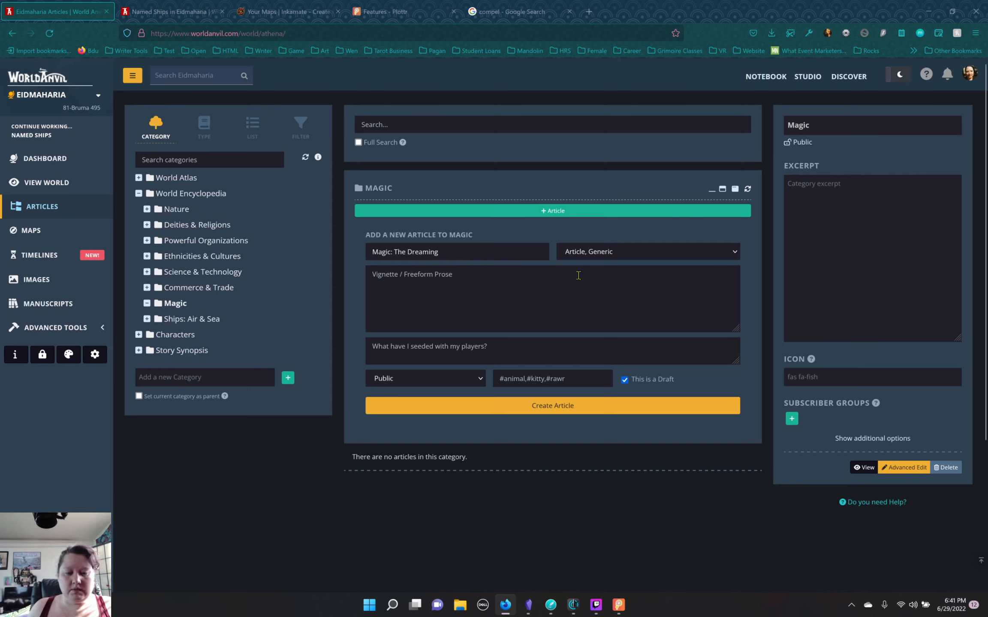
left_click(174, 305)
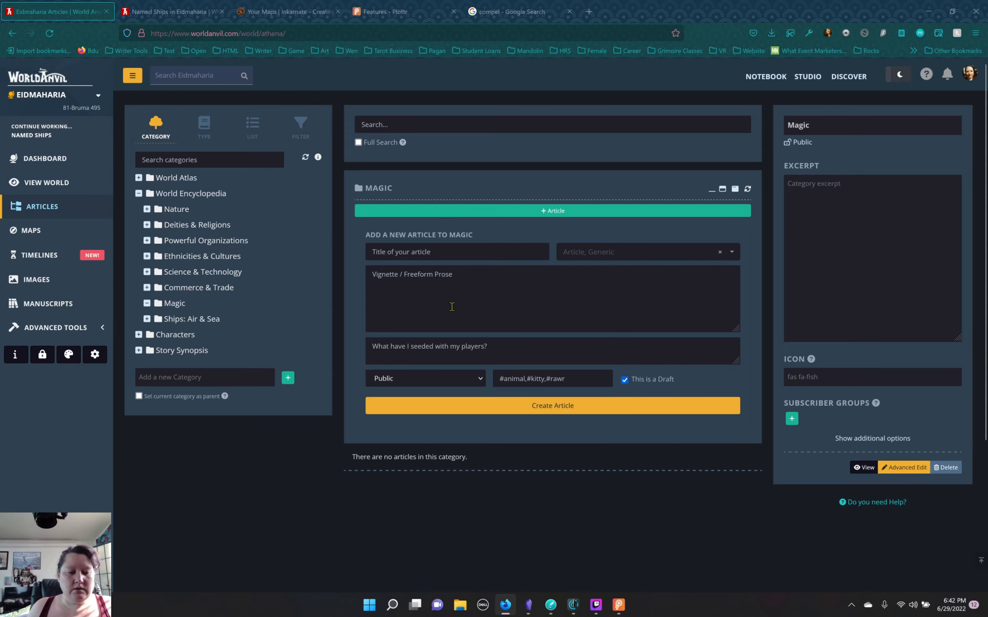
left_click(719, 253)
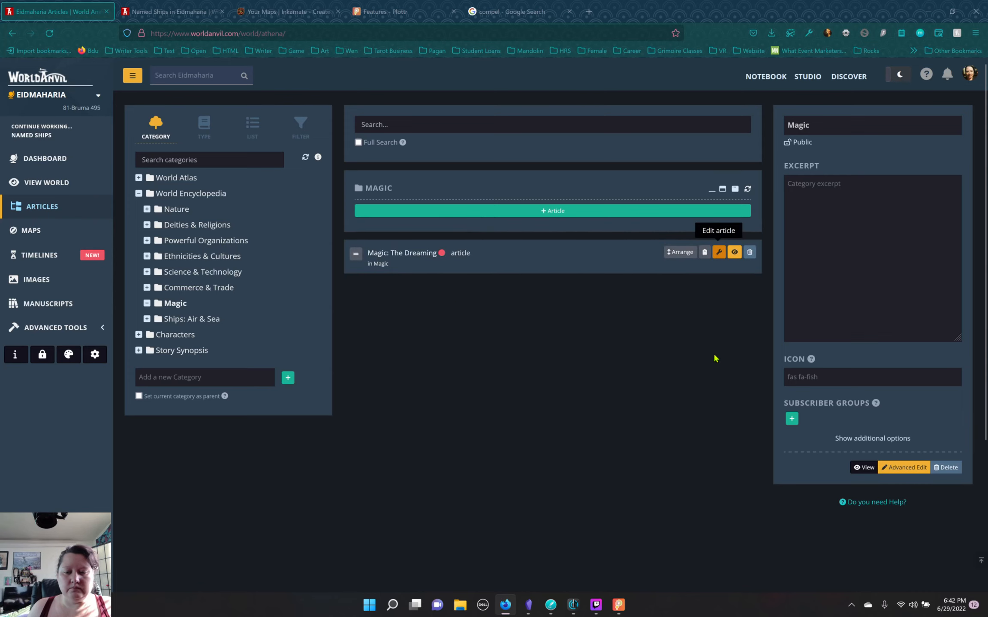
- View the article's sidebar sections and save the article
left_click(195, 167)
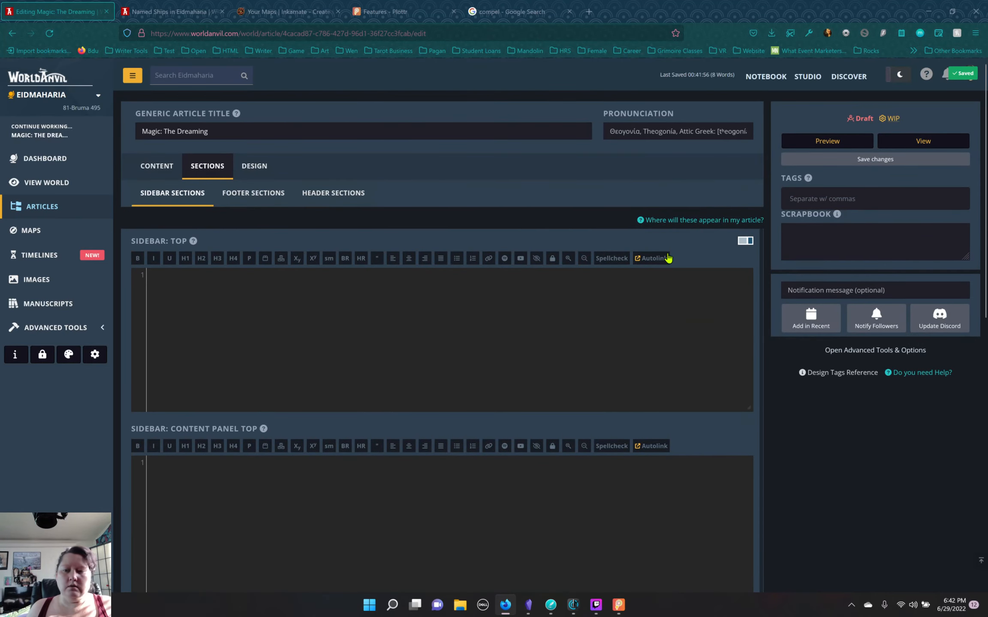
left_click(897, 158)
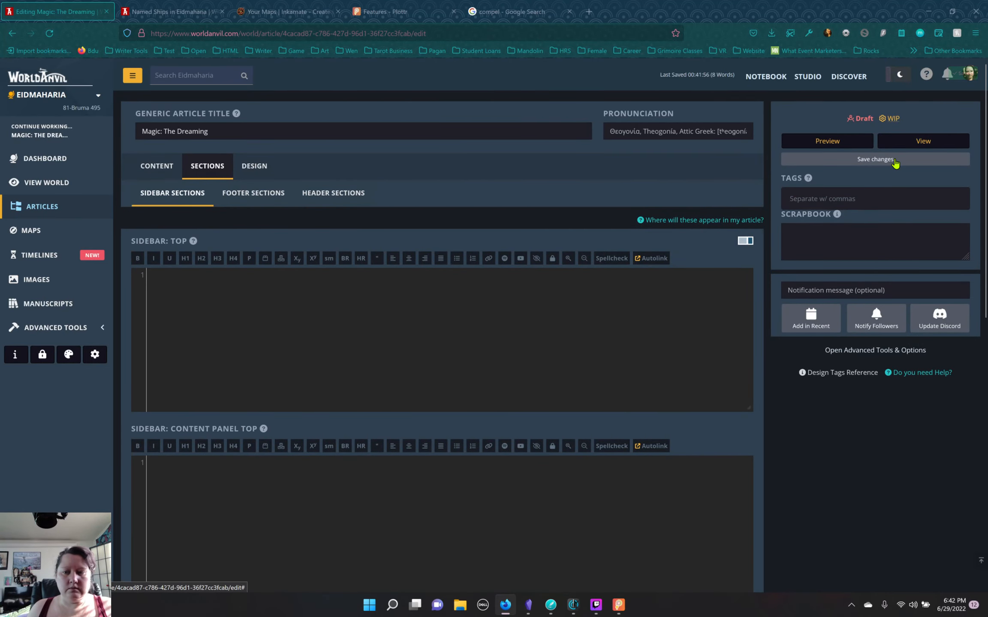
left_click(400, 326)
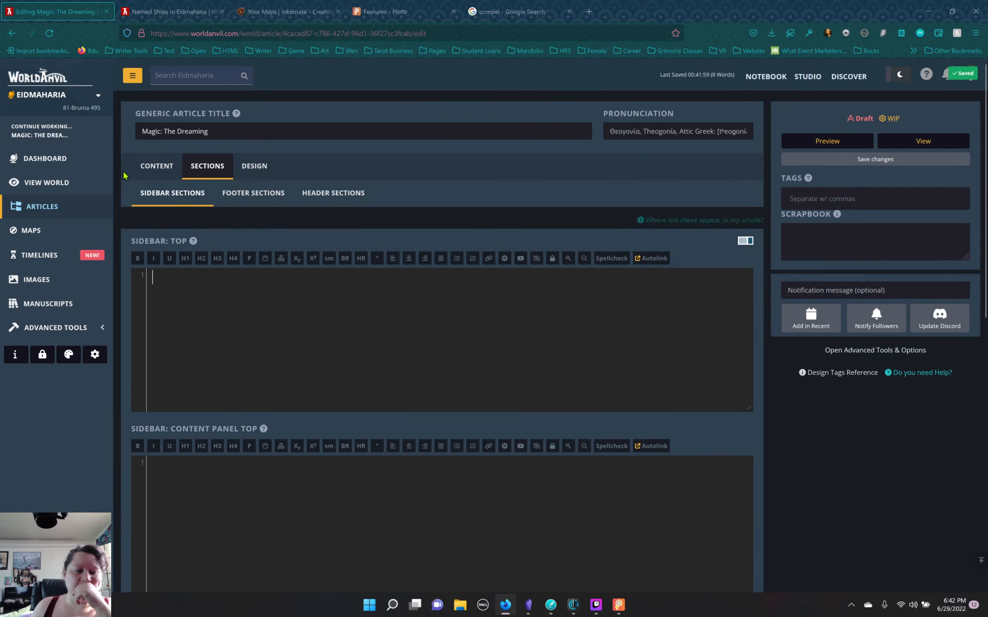
- Copy the entire Magic note from Obsidian into the content of the Magic: The Dreaming article in World Anvil
left_click(156, 166)
left_click(528, 605)
key("ctrl+a")
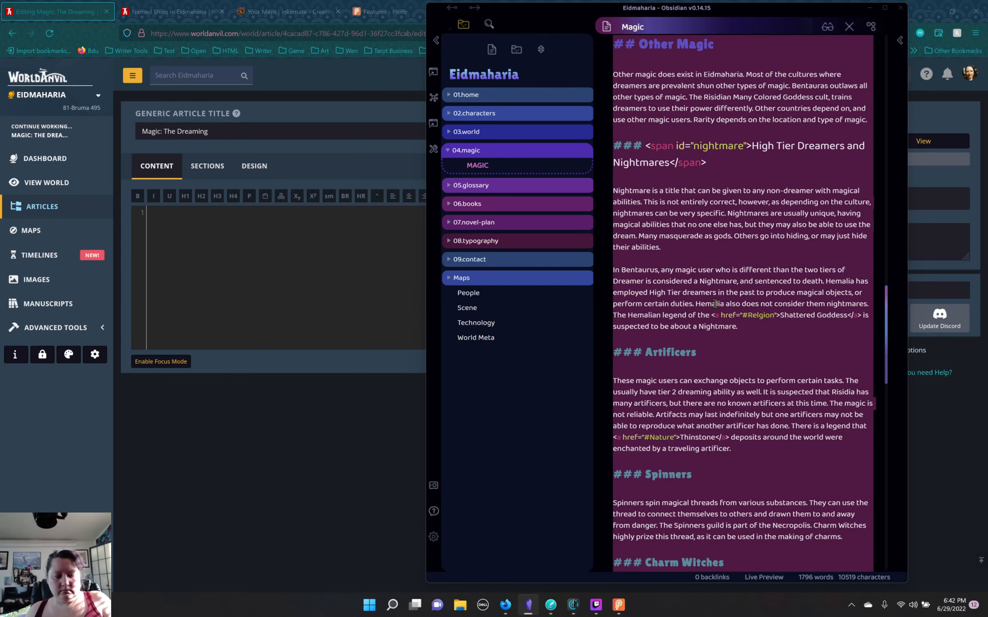
left_click(287, 259)
key("ctrl+v")
scroll(296, 266, "up", 20)
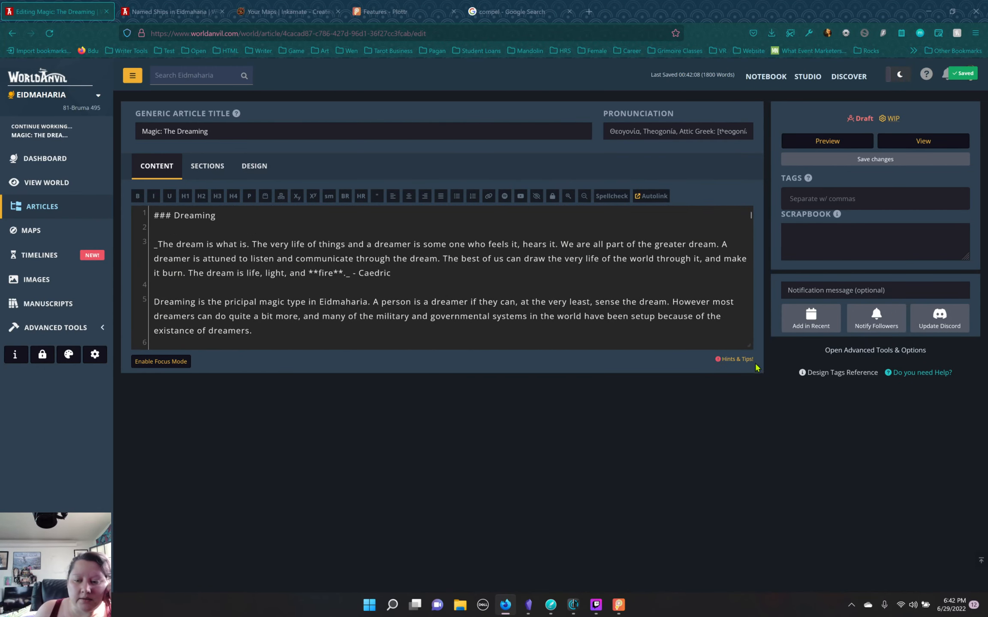
- Enlarge the content editor and replace the ### marker before the Dreaming heading with [h2][/h2] tags
left_click_drag(748, 346, 757, 555)
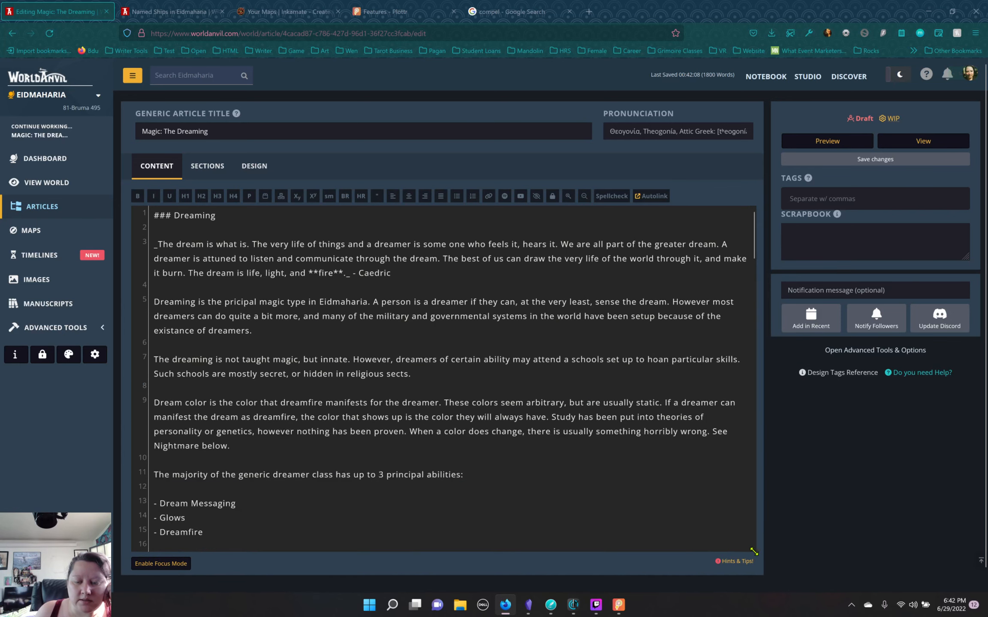
left_click(365, 360)
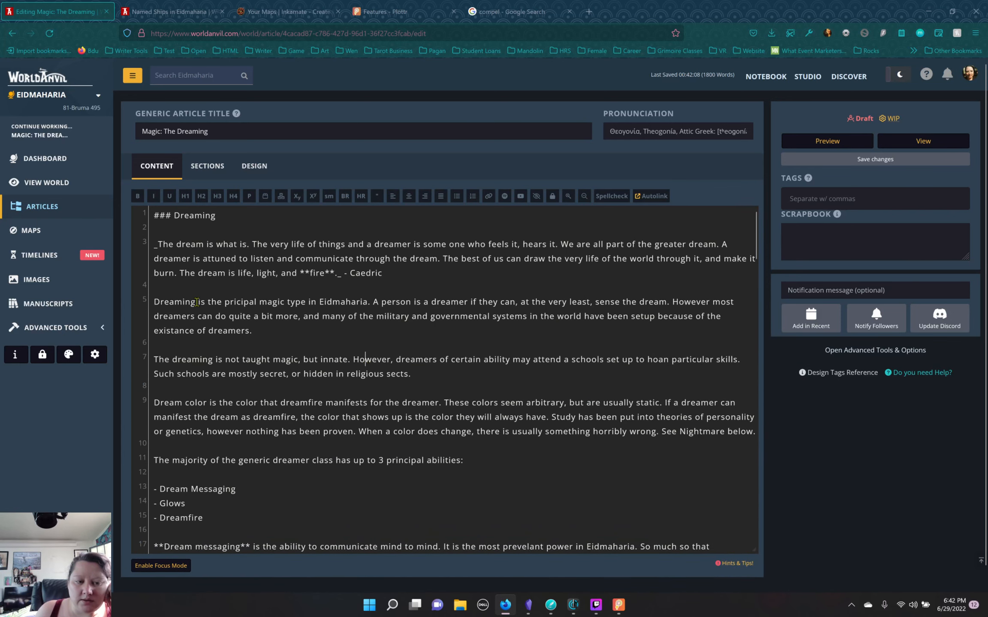
double_click(165, 213)
type("[h2][/h2]")
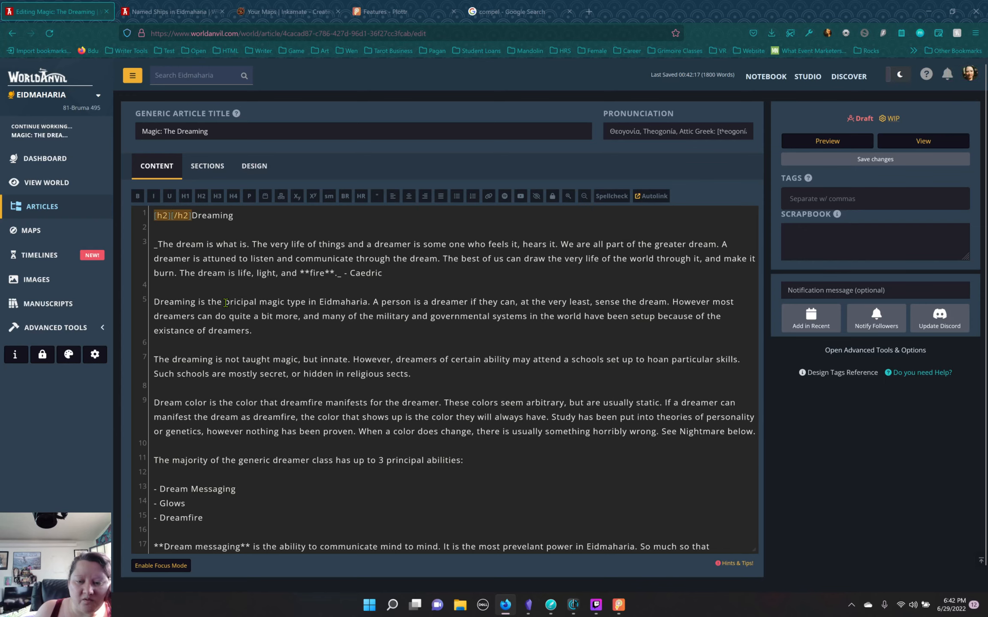
- Remove the Markdown underscores around the opening dream quote and wrap the quote in italic tags, leaving out its attribution
left_click(156, 245)
key("BackSpace")
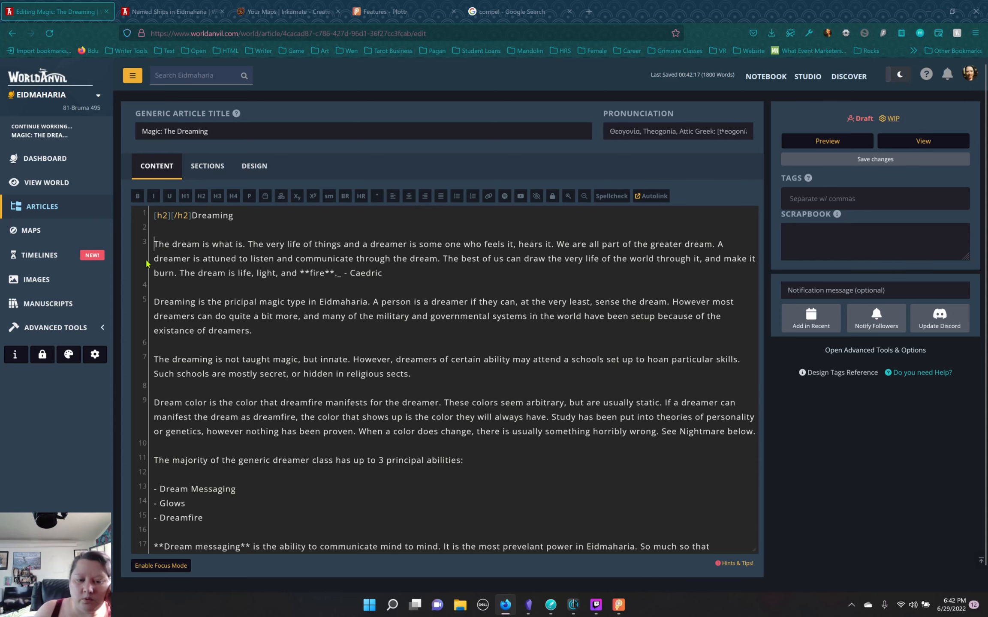
left_click(327, 286)
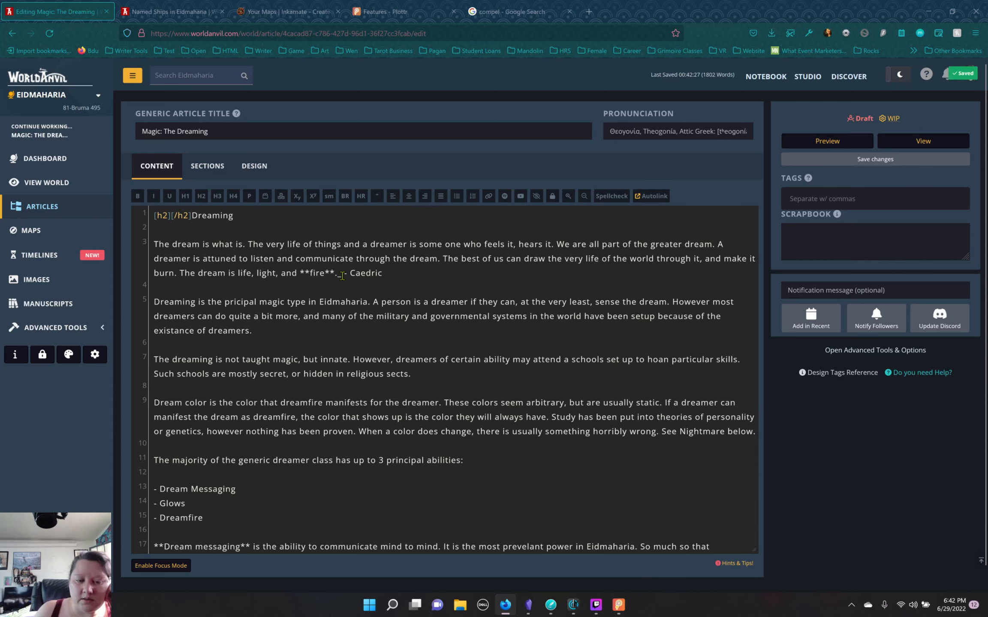
left_click(342, 275)
key("BackSpace")
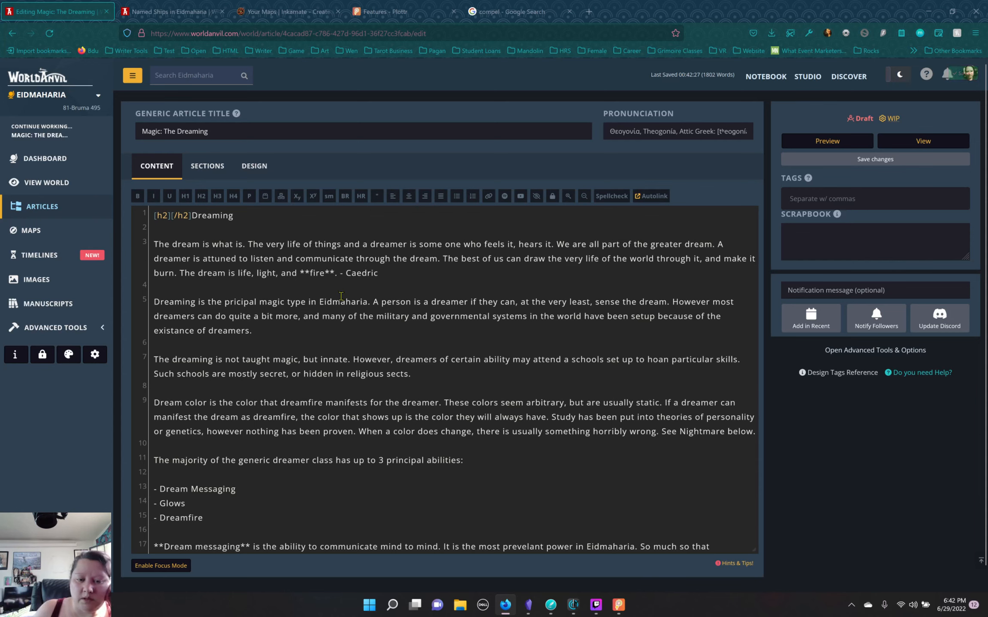
left_click_drag(338, 273, 154, 244)
left_click(153, 196)
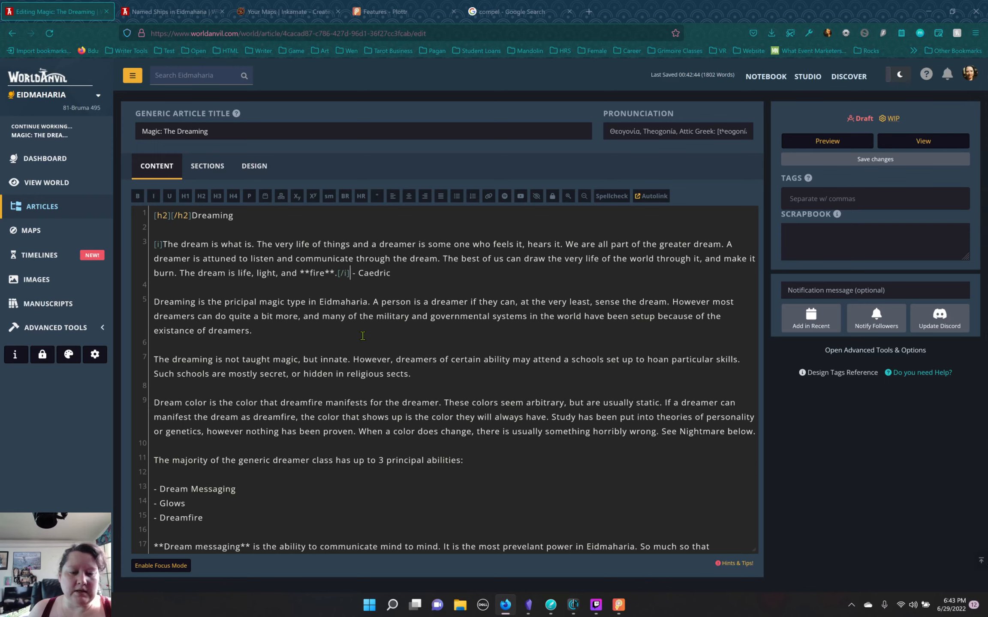
- Remove the double asterisks around "fire" in the opening quote, keeping the word spelled in full
left_click(300, 272)
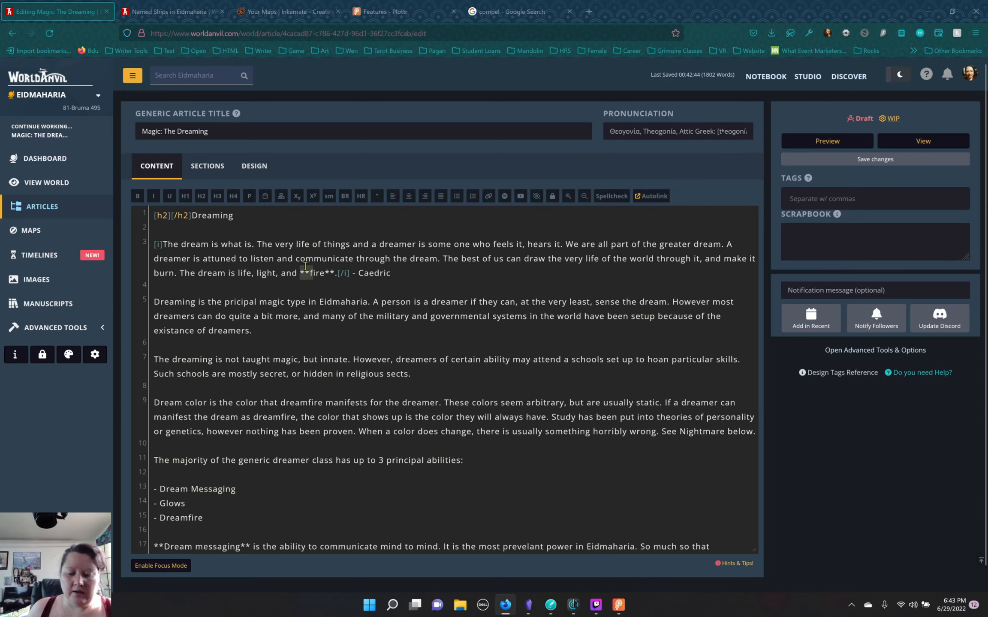
key("Delete")
key("Delete")
key("Delete")
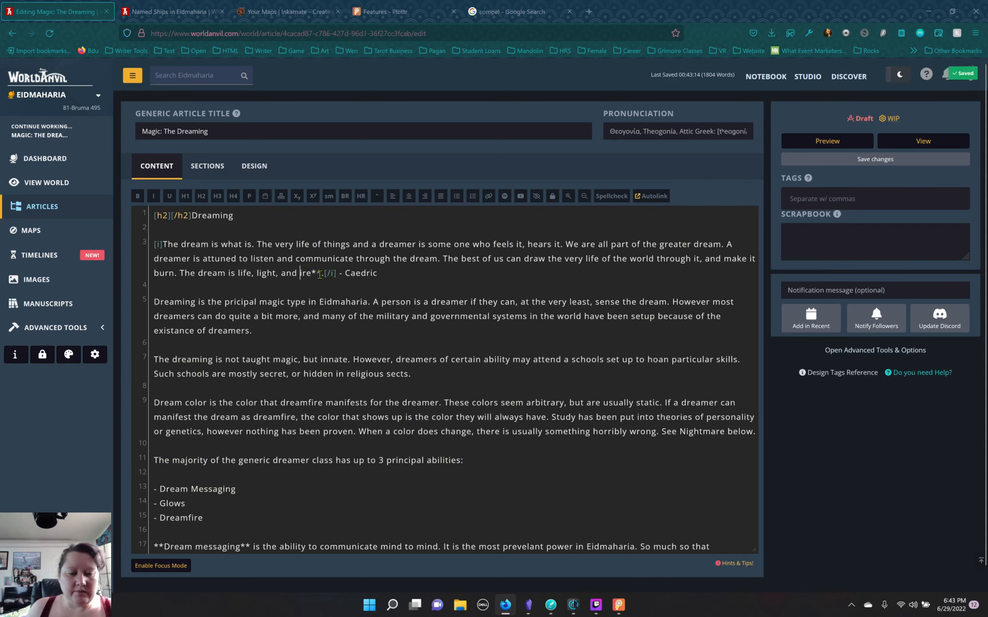
left_click_drag(322, 274, 311, 273)
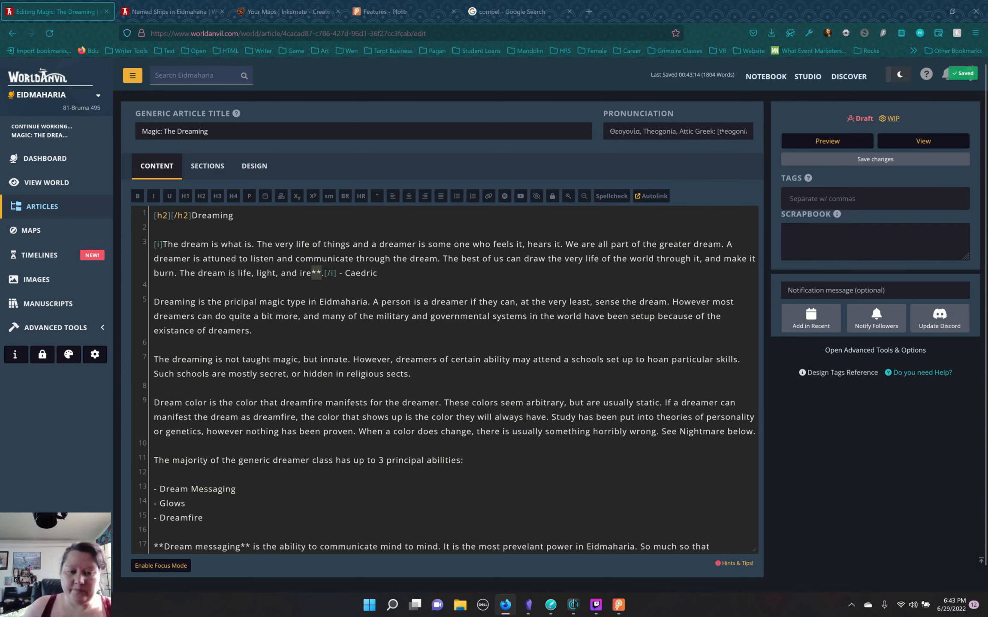
key("Delete")
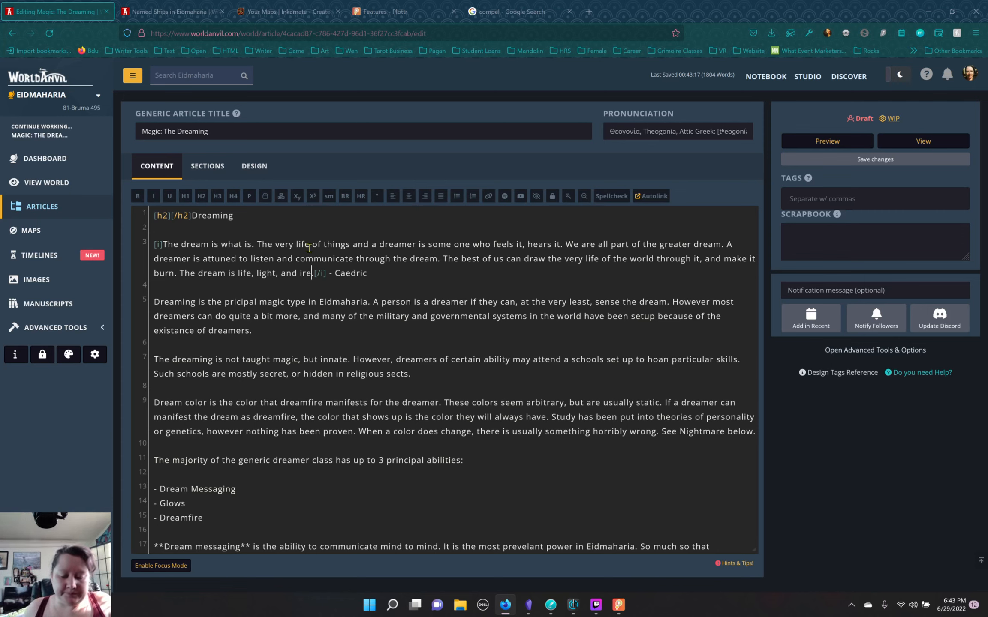
left_click(300, 273)
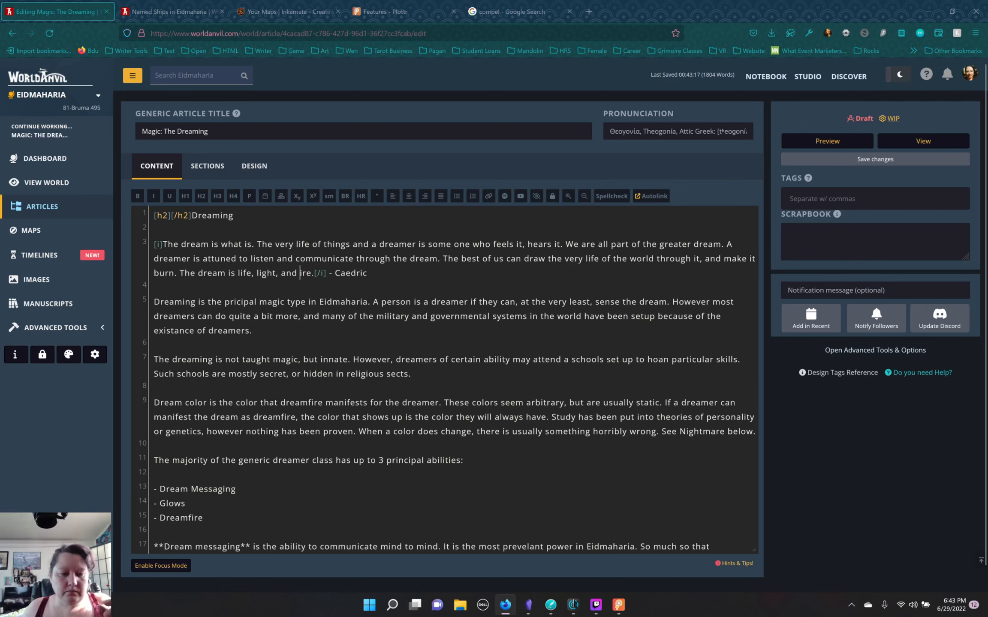
type("f")
- Wrap the italic opening quote together with its attribution in paragraph tags
left_click_drag(154, 244, 370, 273)
left_click(249, 196)
left_click(375, 319)
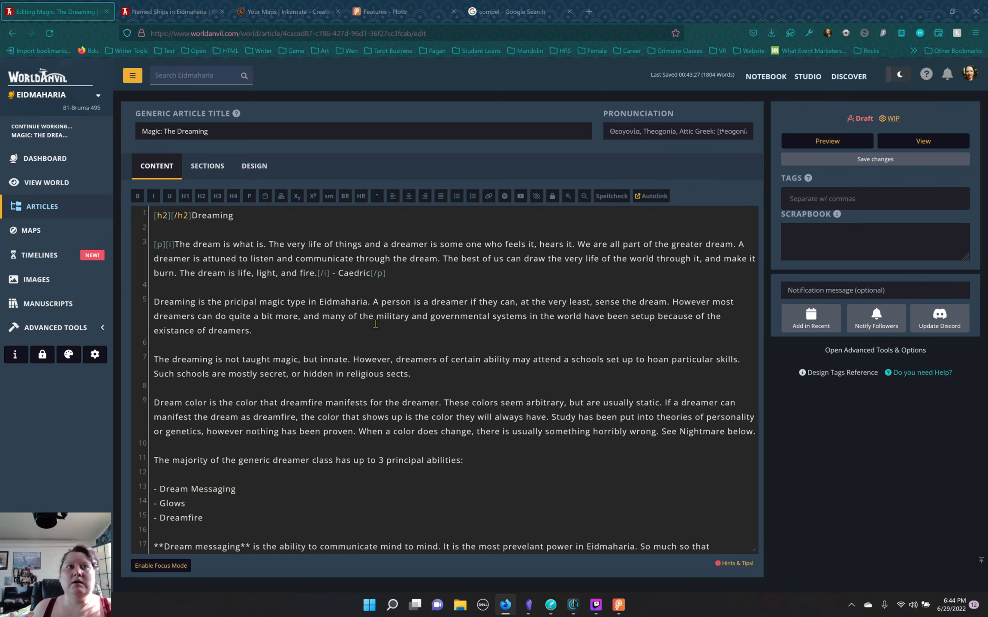
left_click(375, 323)
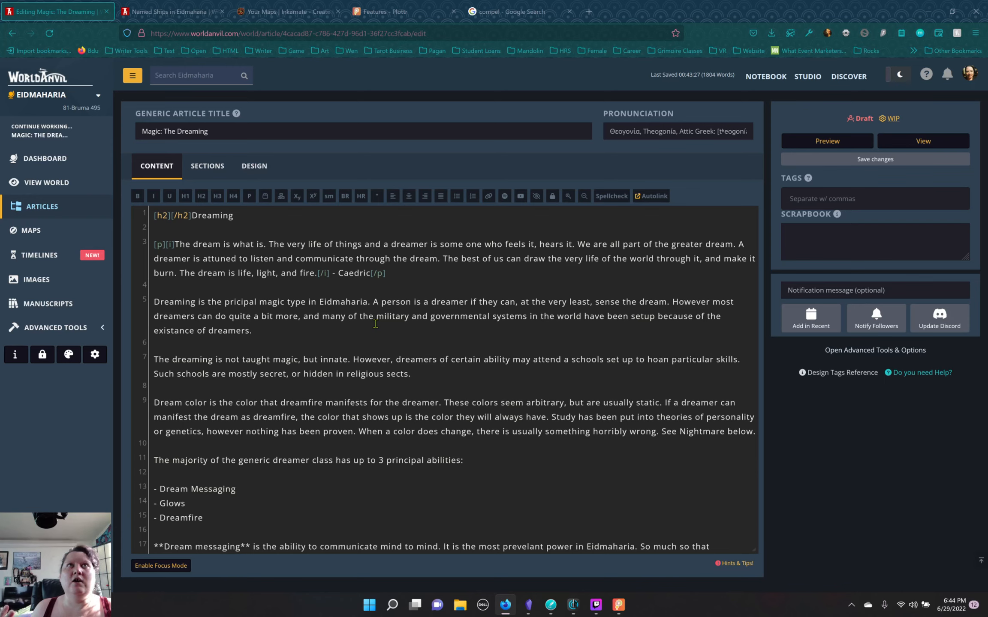